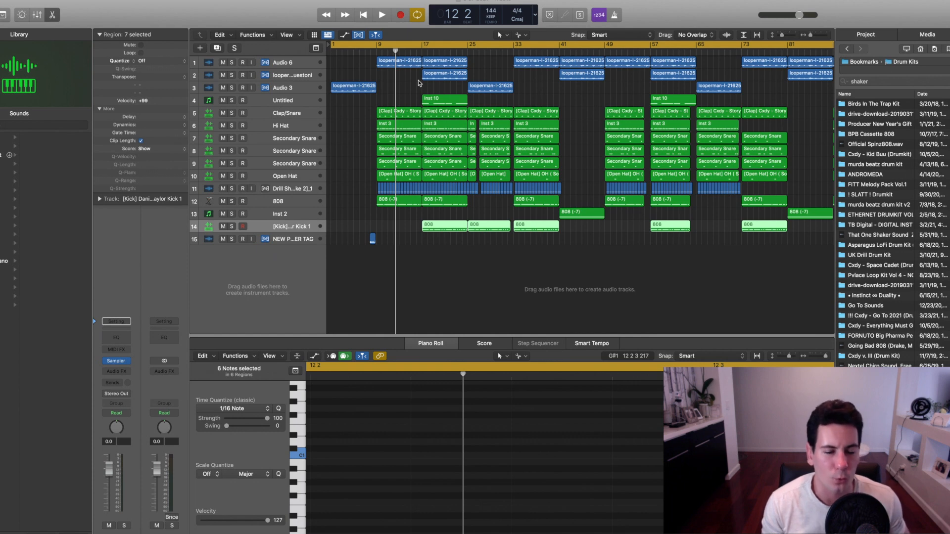
- Play the full arrangement from about bar 12 and stop playback around bar 25
left_click(384, 16)
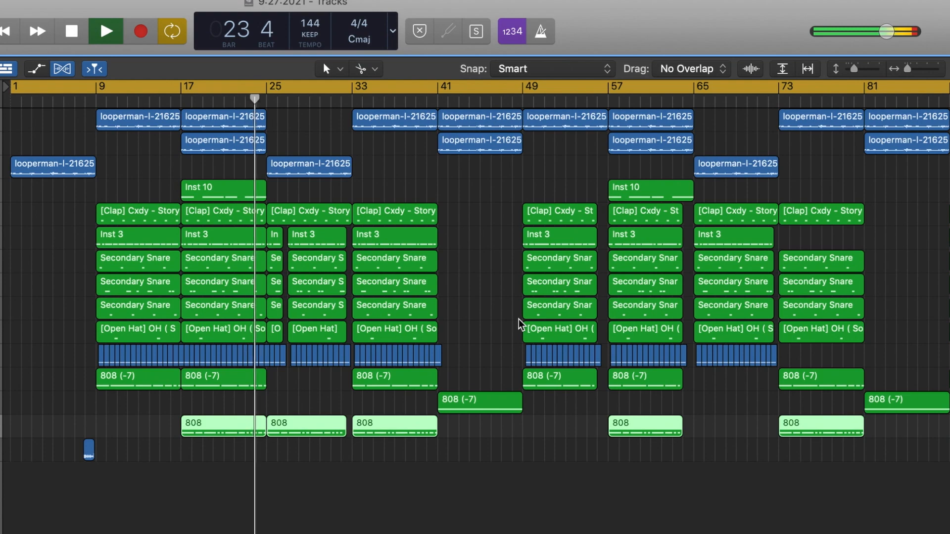
key("space")
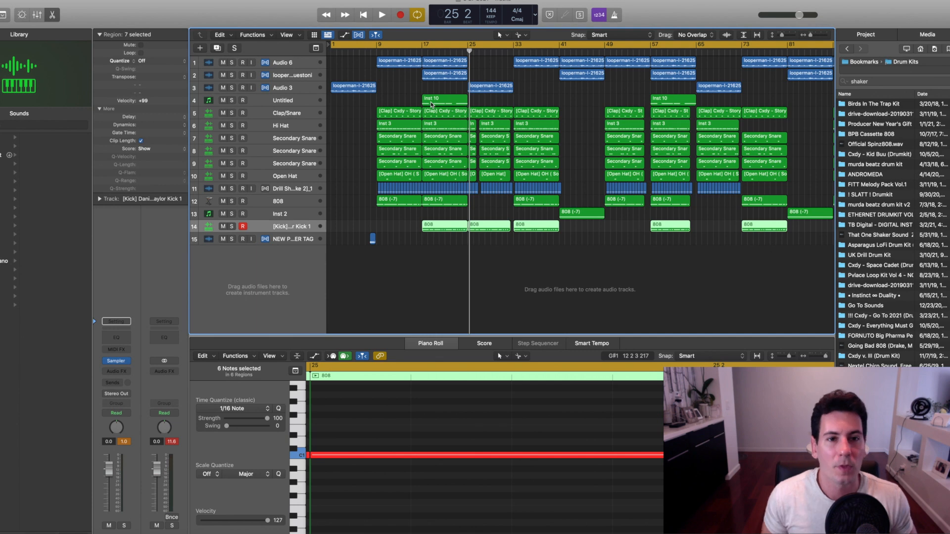
- Examine the Audio 6 and Audio 3 melody loop tracks and inspect the Channel EQ on Audio 3
left_click(313, 66)
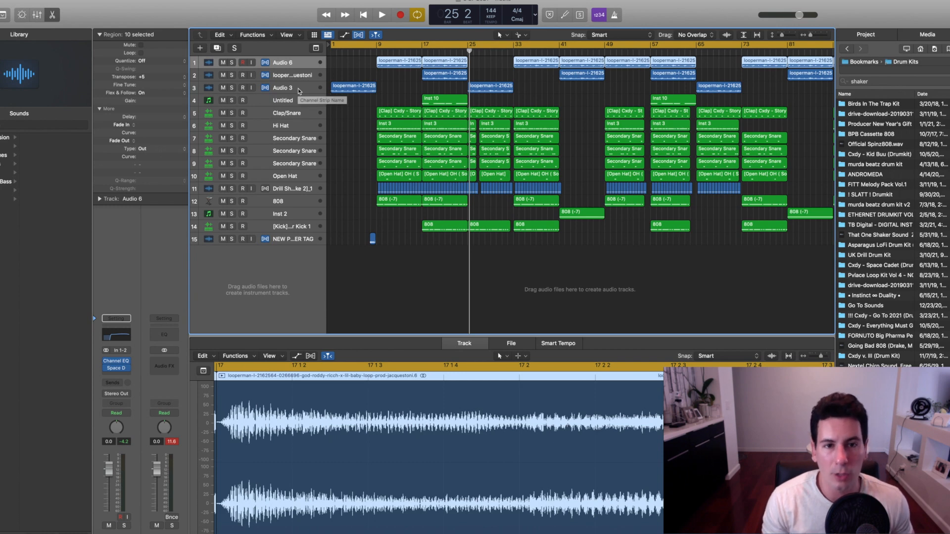
left_click(298, 88)
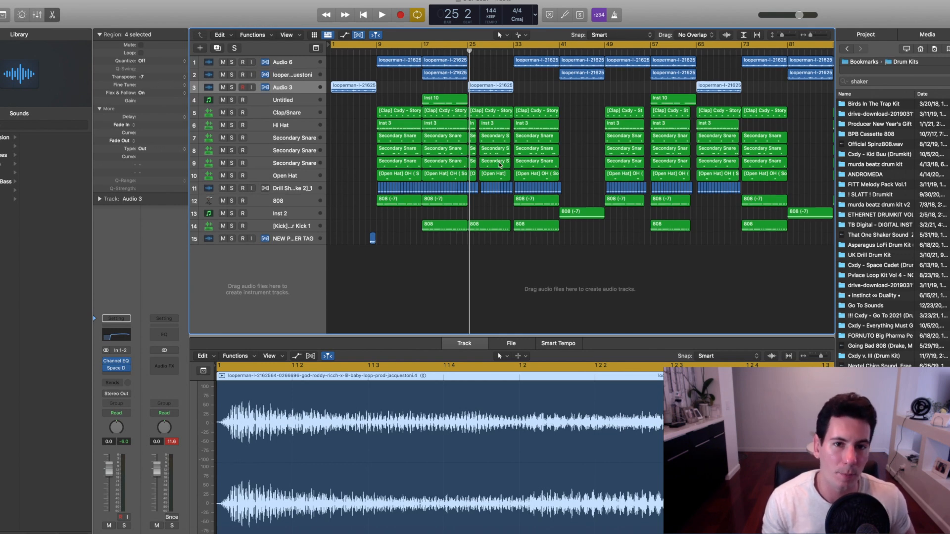
key("super+Down")
key("super+Down")
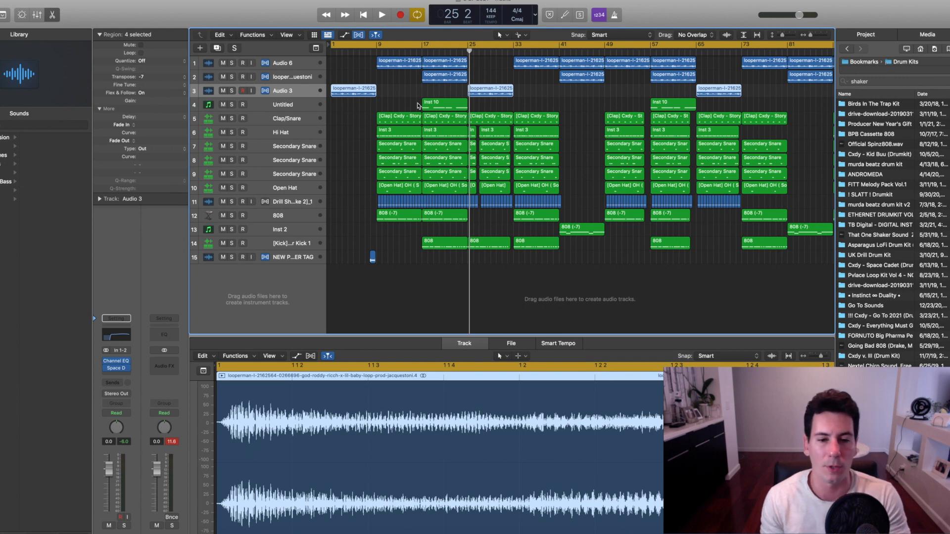
left_click(124, 336)
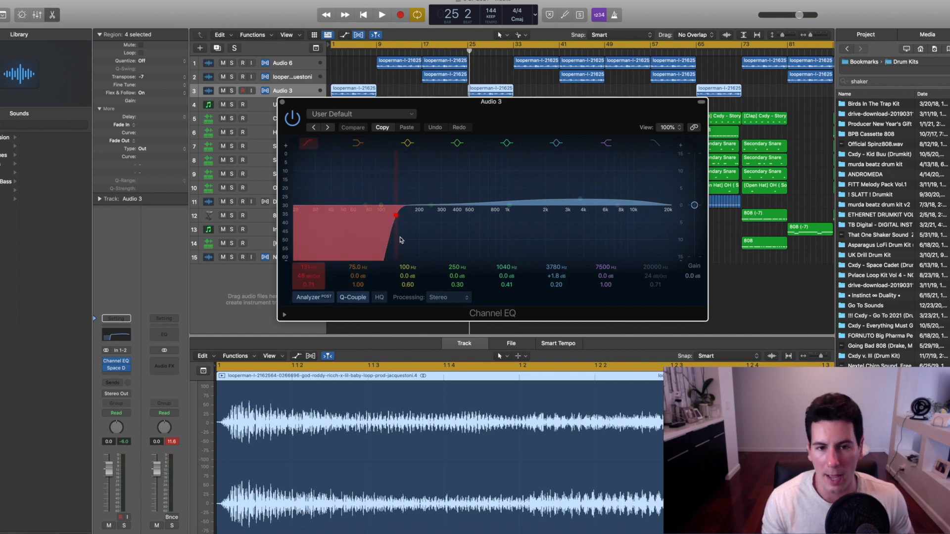
left_click(283, 103)
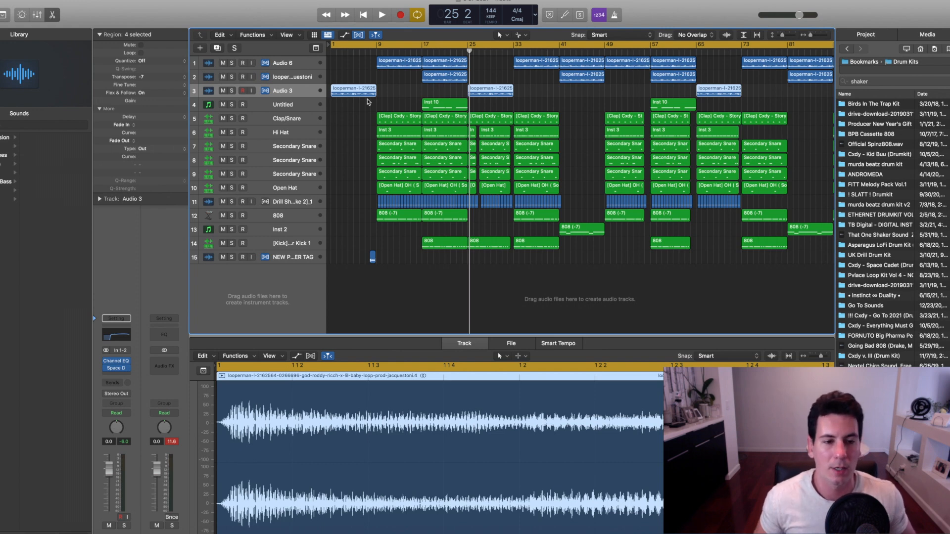
- Solo Audio 6, play it from bar 9, and examine the 131 Hz low cut in its Channel EQ
left_click(307, 66)
left_click(232, 63)
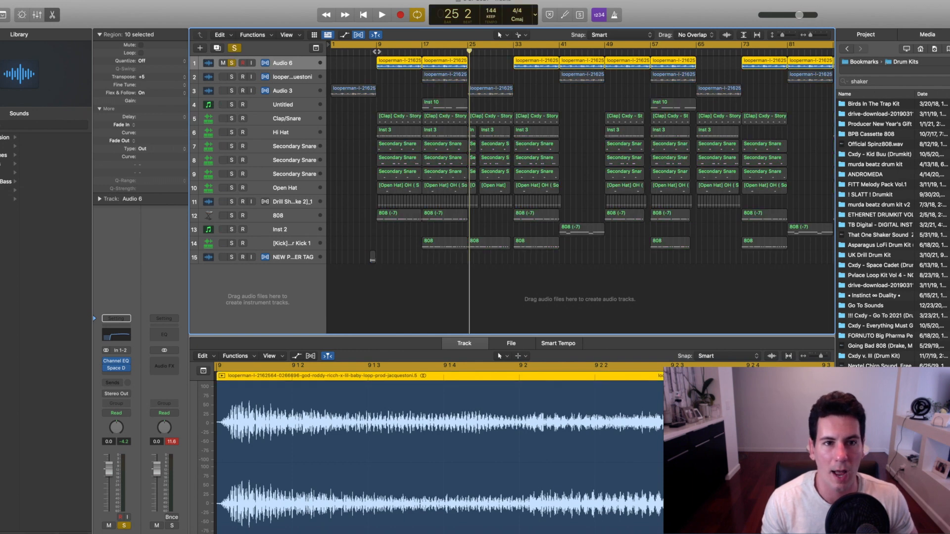
left_click(376, 51)
key("space")
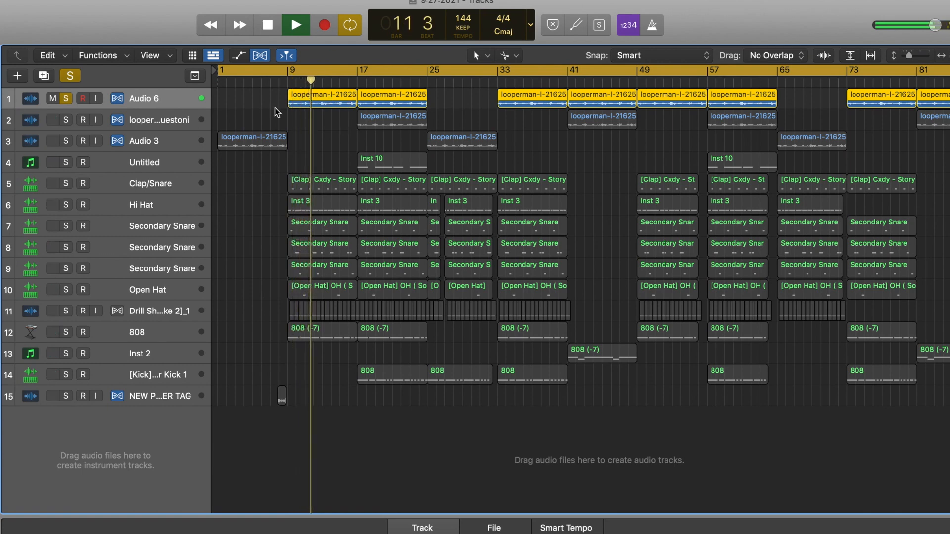
key("v")
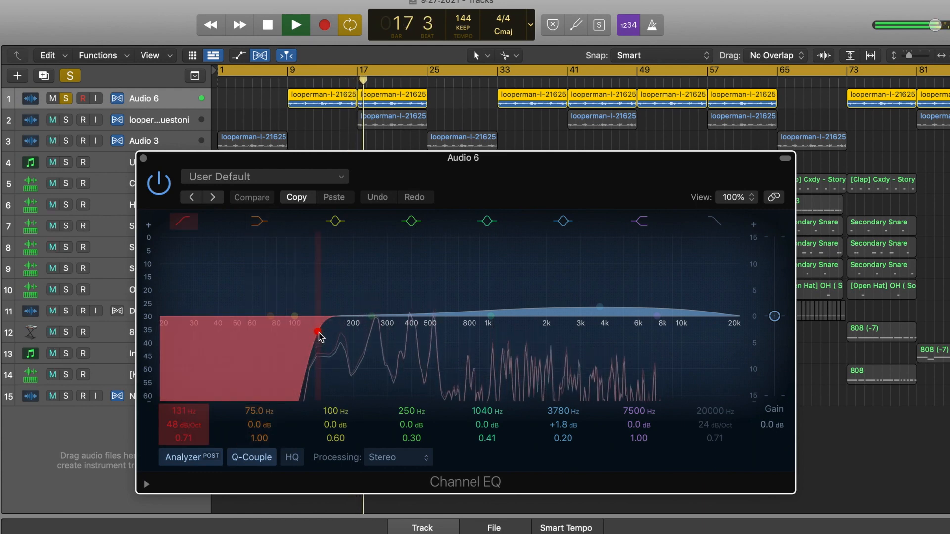
left_click_drag(319, 336, 319, 333)
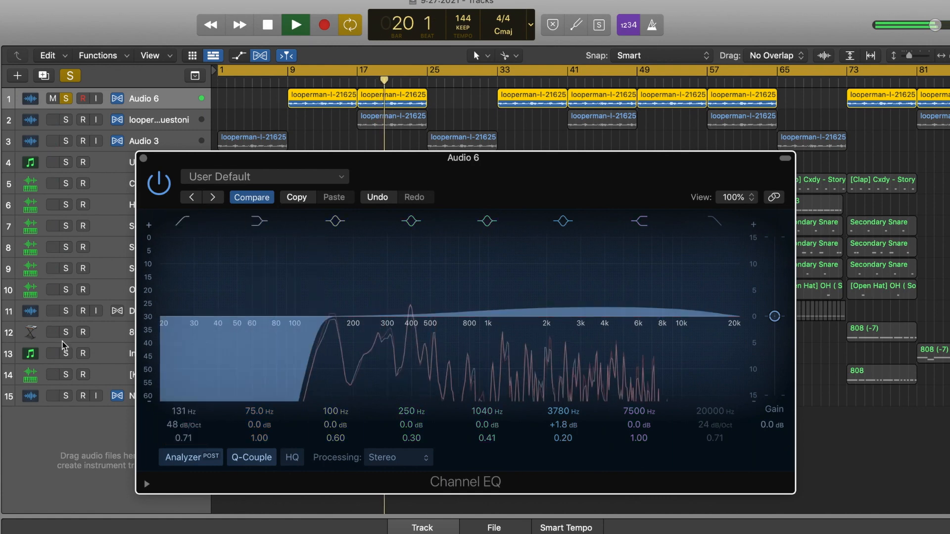
- Solo the 808 track together with Audio 6 to hear how the bass fits under the melody
left_click(67, 376)
left_click(66, 375)
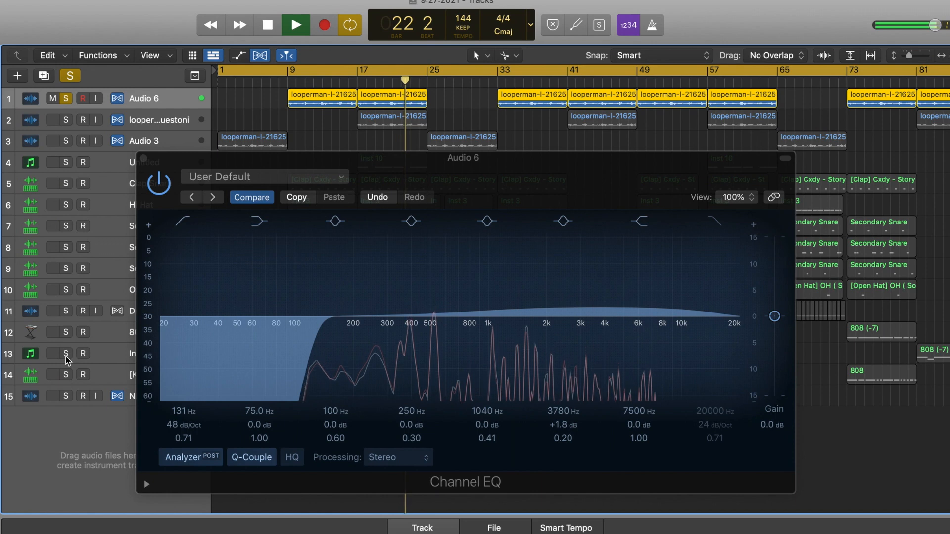
left_click(67, 355)
left_click(66, 355)
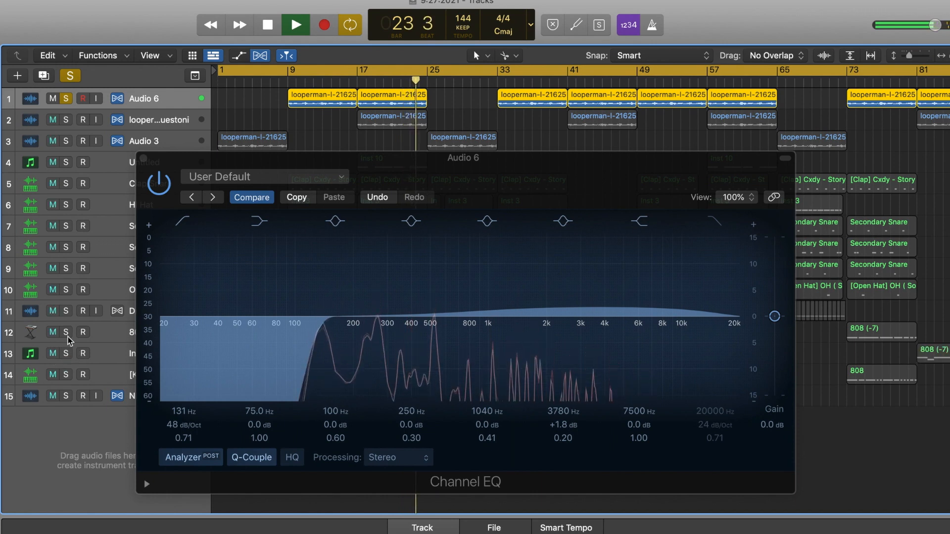
left_click(65, 332)
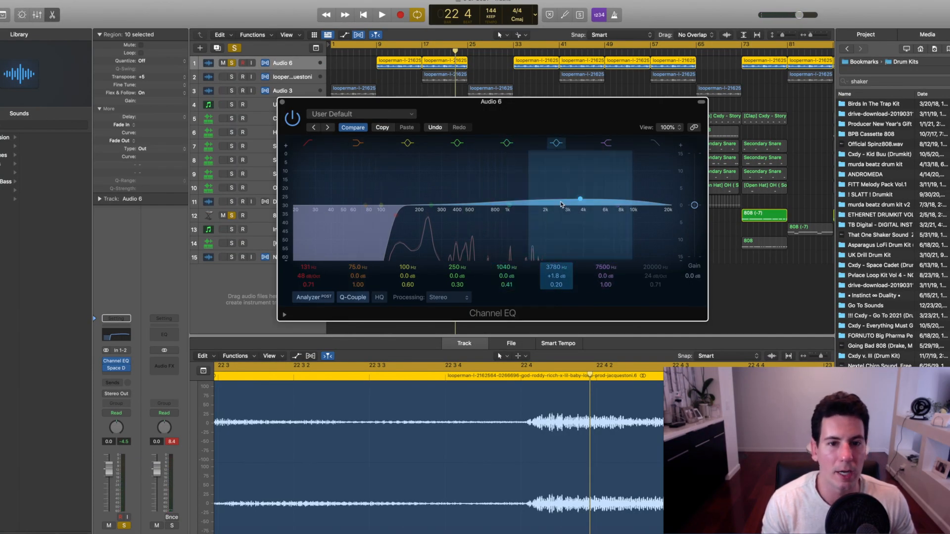
- Try a high-cut filter at 15600 Hz in Audio 6's Channel EQ, switch it off, and close the EQ
left_click(657, 145)
mouse_move(668, 224)
left_mouse_down()
mouse_move(646, 228)
mouse_move(656, 225)
left_mouse_up()
left_click(657, 144)
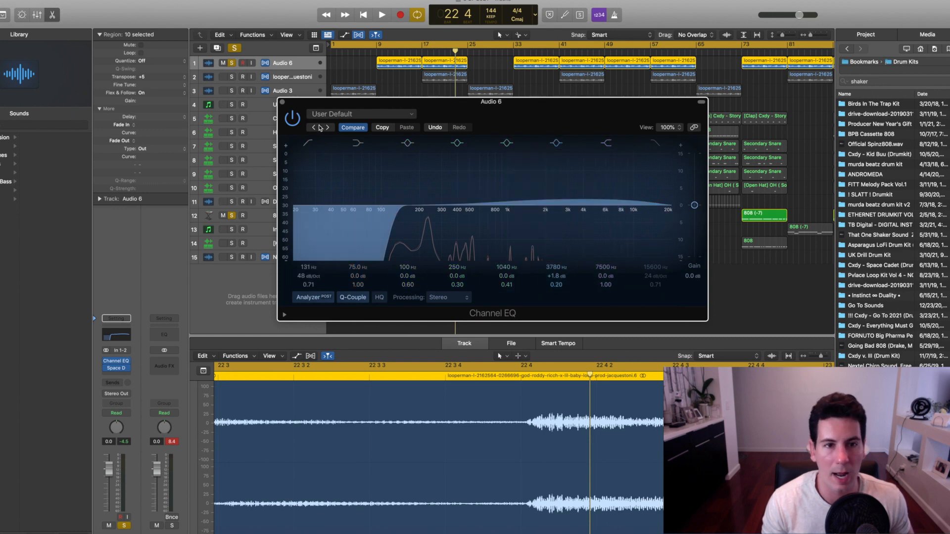
left_click(283, 104)
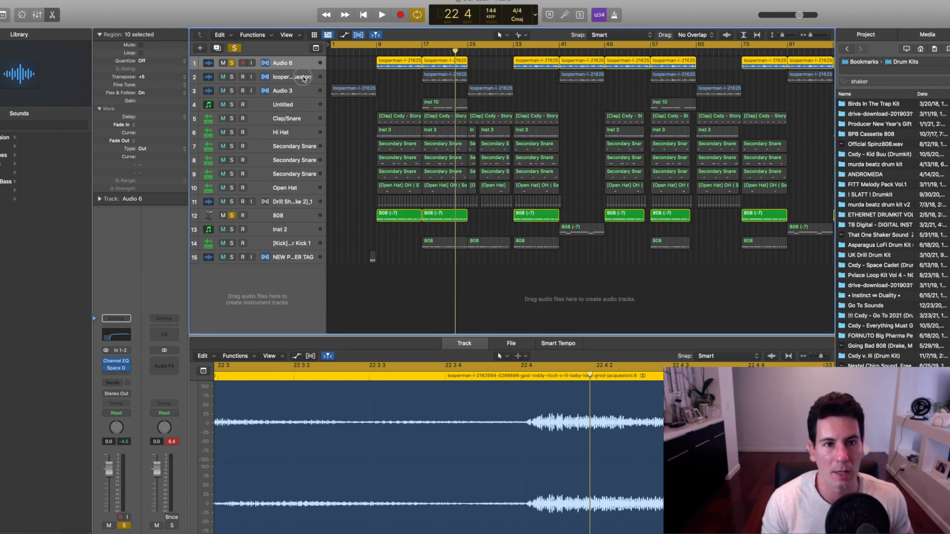
- Solo only the looperman loop on track 2, cycle bars 17 to 25, and play it with the track rows enlarged
left_click(304, 79)
left_click(232, 77)
left_click_drag(426, 45, 464, 46)
scroll(530, 175, "up", 3)
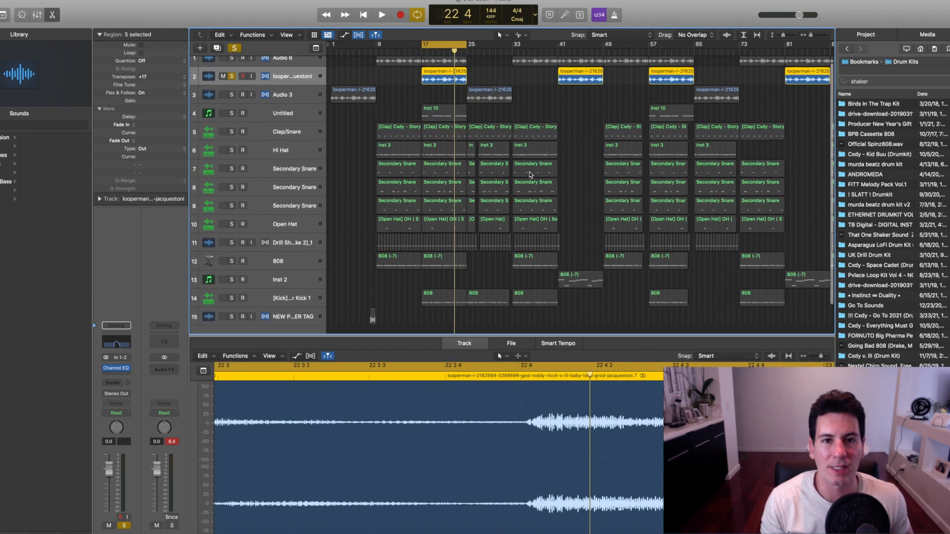
scroll(529, 175, "up", 5)
scroll(367, 75, "down", 1)
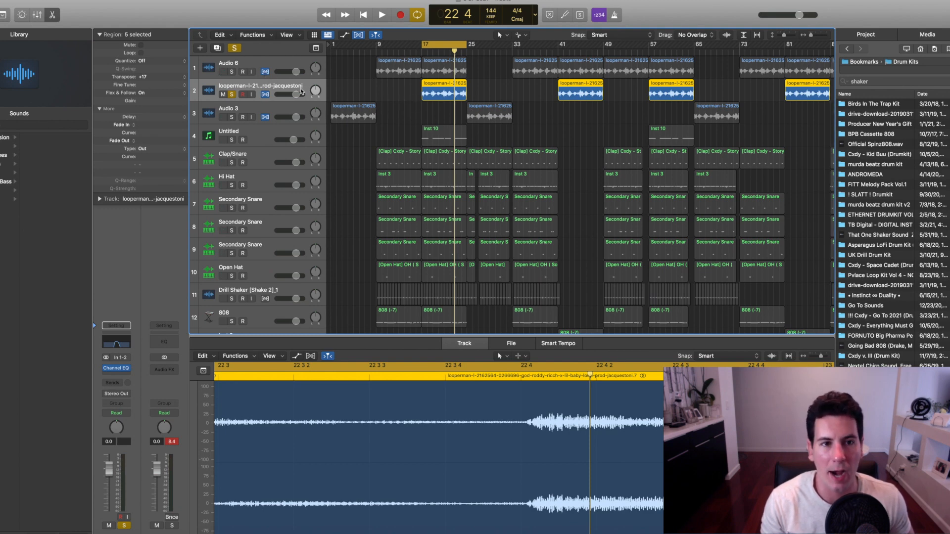
key("space")
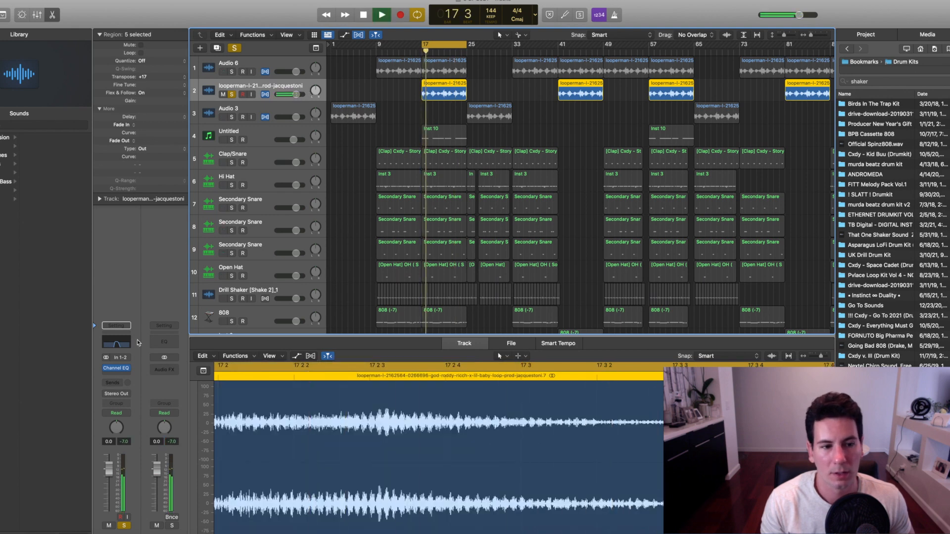
- Examine the low-cut and high-cut filters in the looperman track's Channel EQ, and close the EQ
left_click(116, 342)
left_click(422, 233)
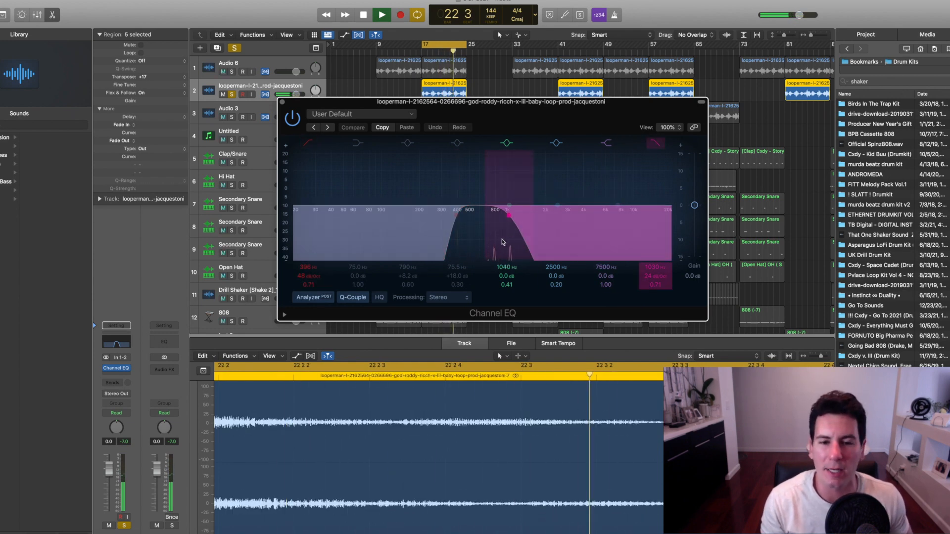
left_click(283, 103)
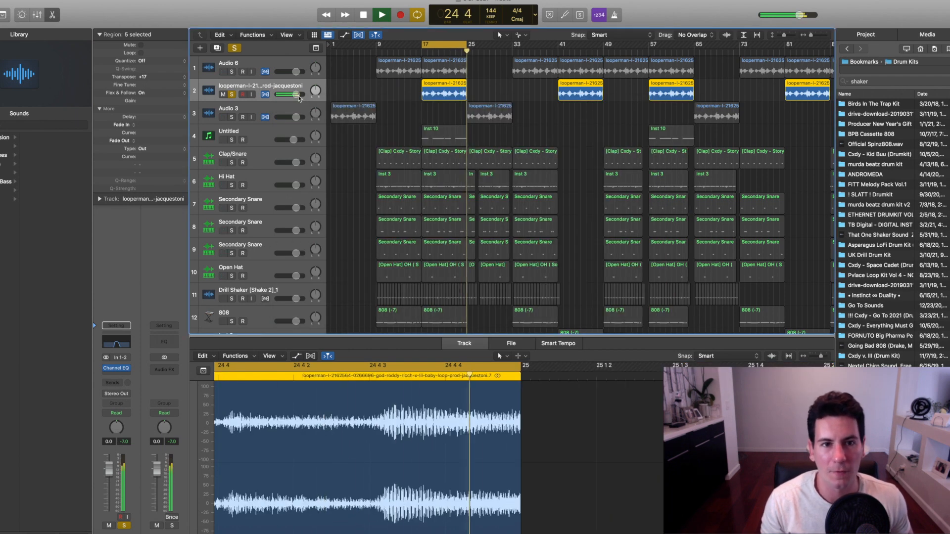
- Lower the looperman track to -5.0 dB, compare it with Audio 6 in solo, stop playback, and clear the solos
left_click_drag(298, 97, 288, 96)
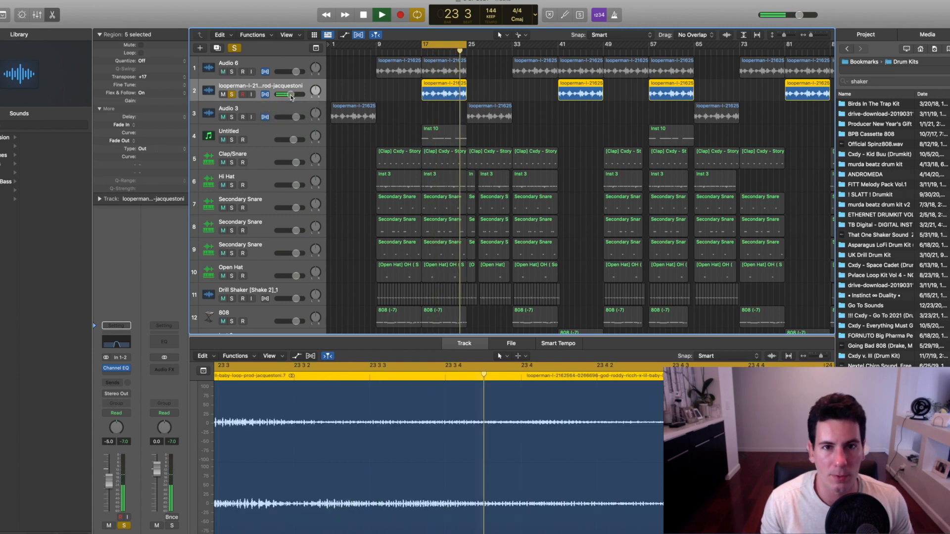
left_click(232, 72)
left_click(232, 94)
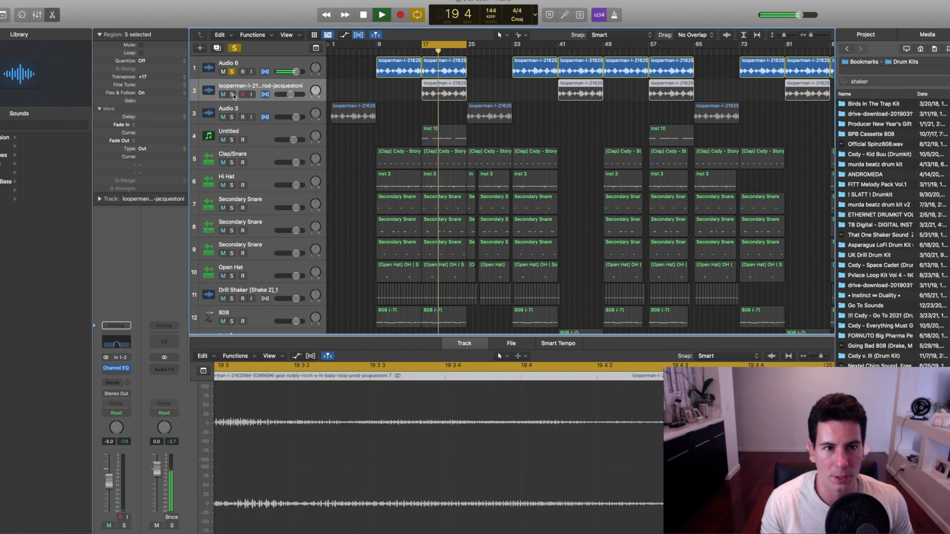
left_click(232, 94)
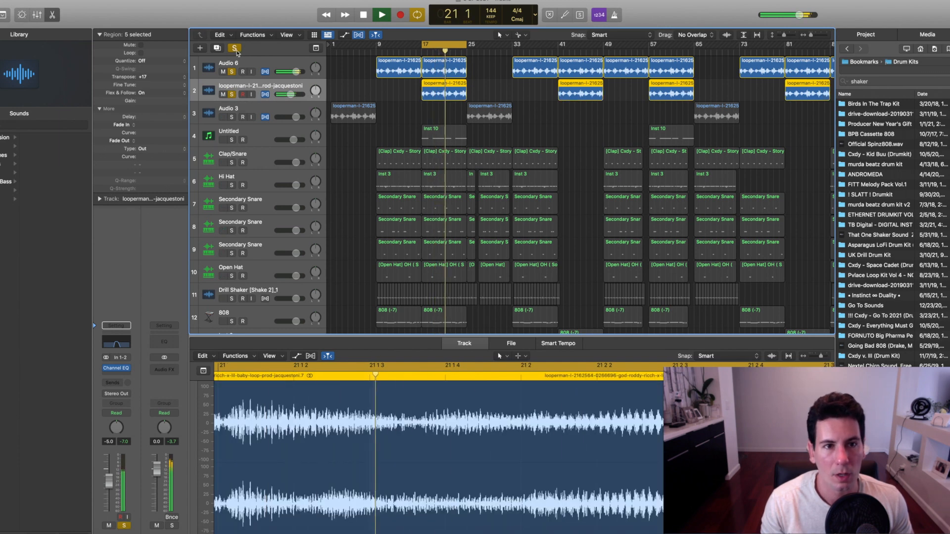
left_click(231, 71)
key("space")
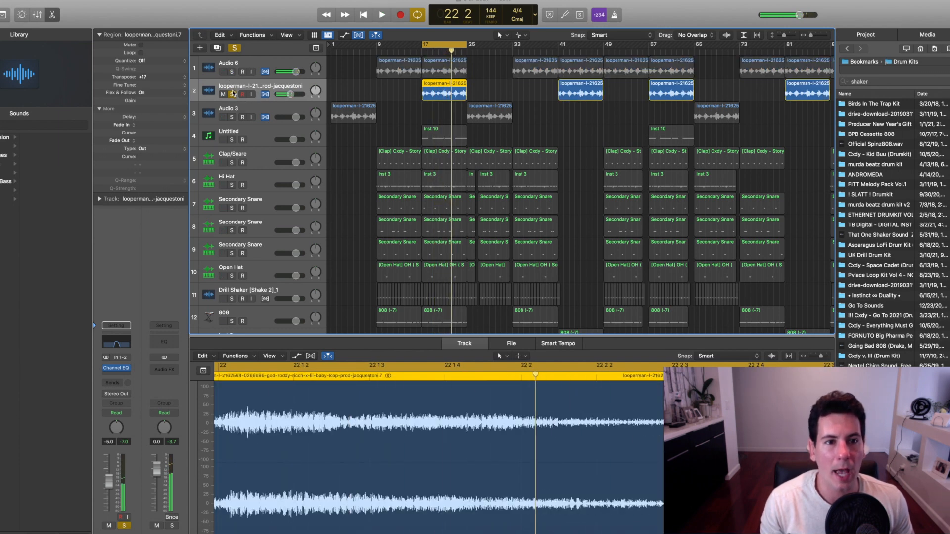
left_click(232, 94)
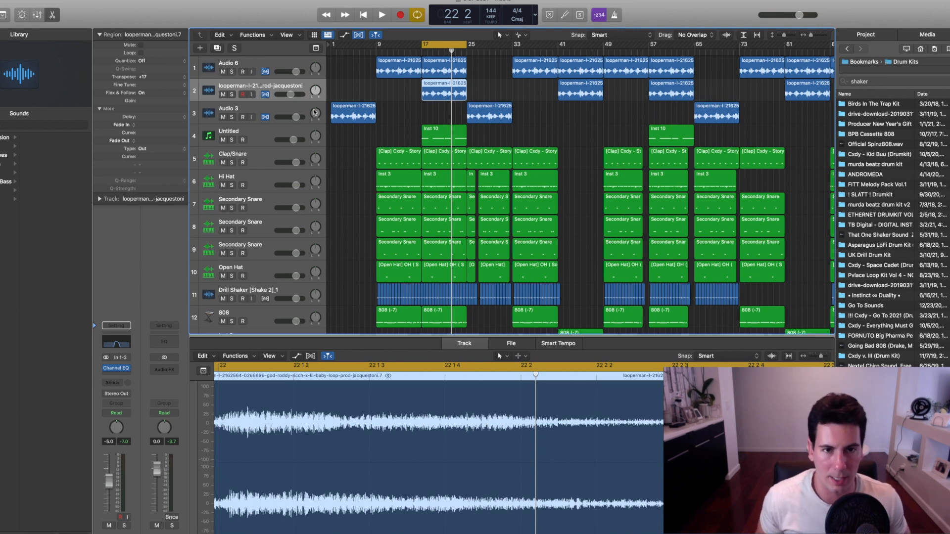
- Play the full mix over the cycle, fine-tune the looperman track's volume to -4.5 dB, and stop playback
key("space")
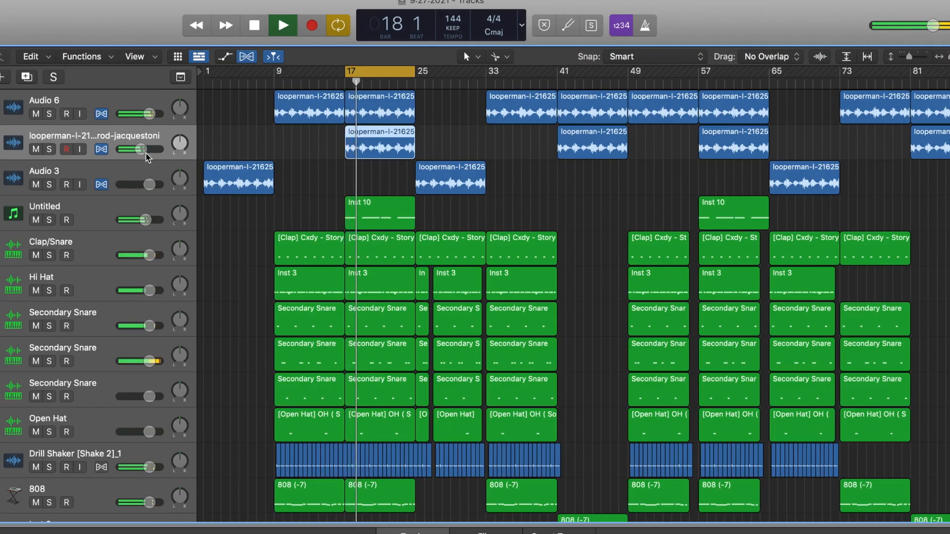
left_click(144, 151)
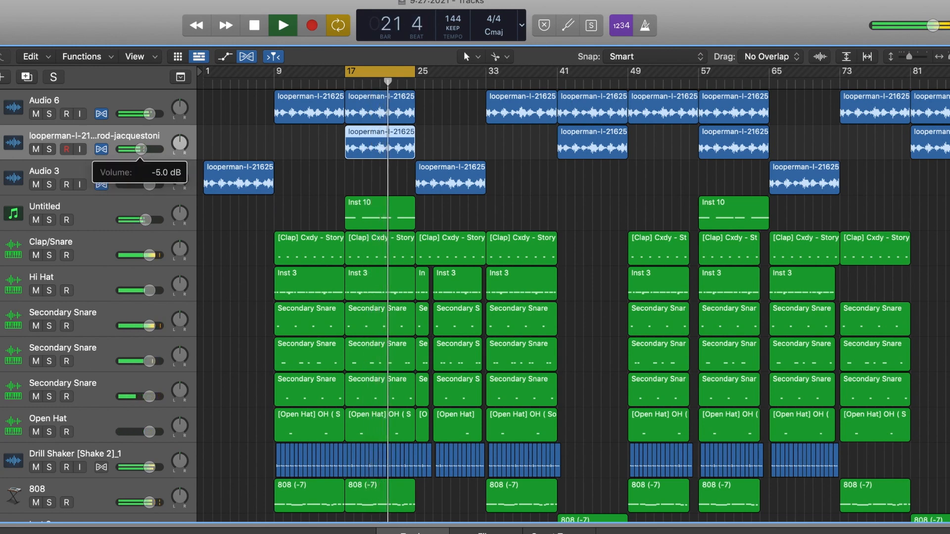
left_click_drag(141, 149, 142, 154)
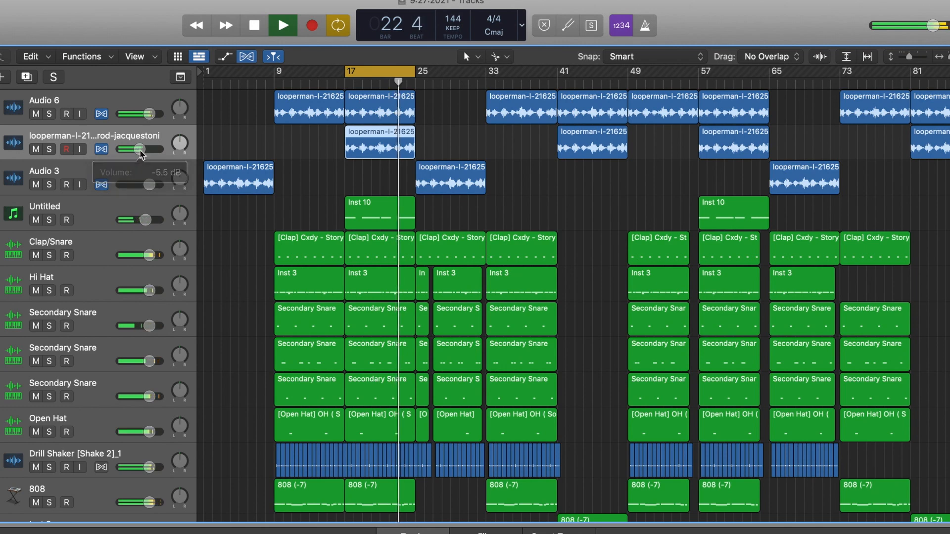
left_click(52, 149)
left_click(52, 149)
left_click_drag(140, 149, 141, 150)
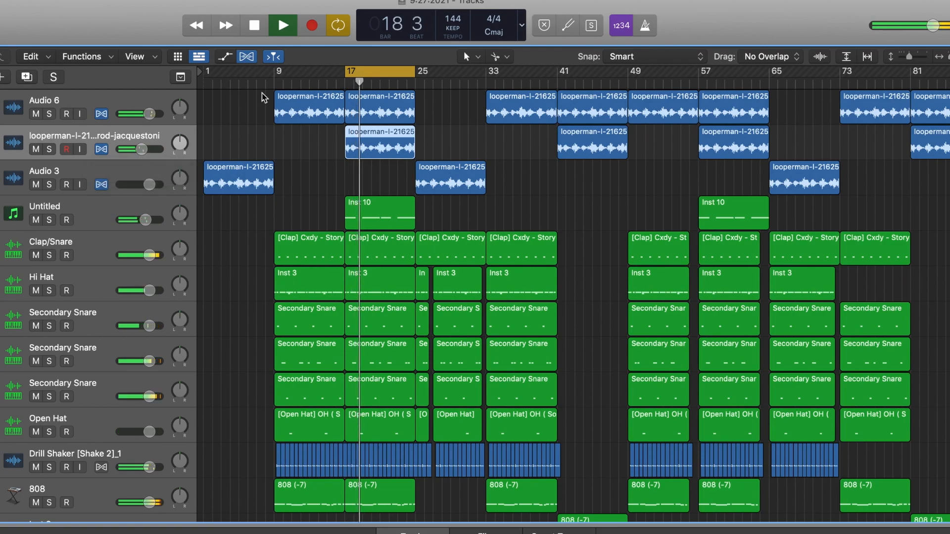
key("space")
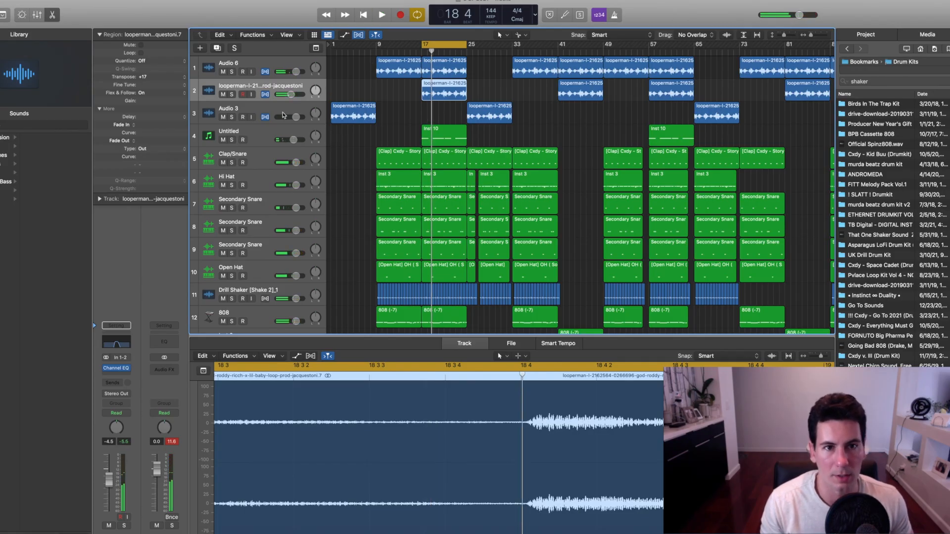
- Solo the Untitled instrument track with the Inst 10 regions and play it over the cycle
left_click(283, 113)
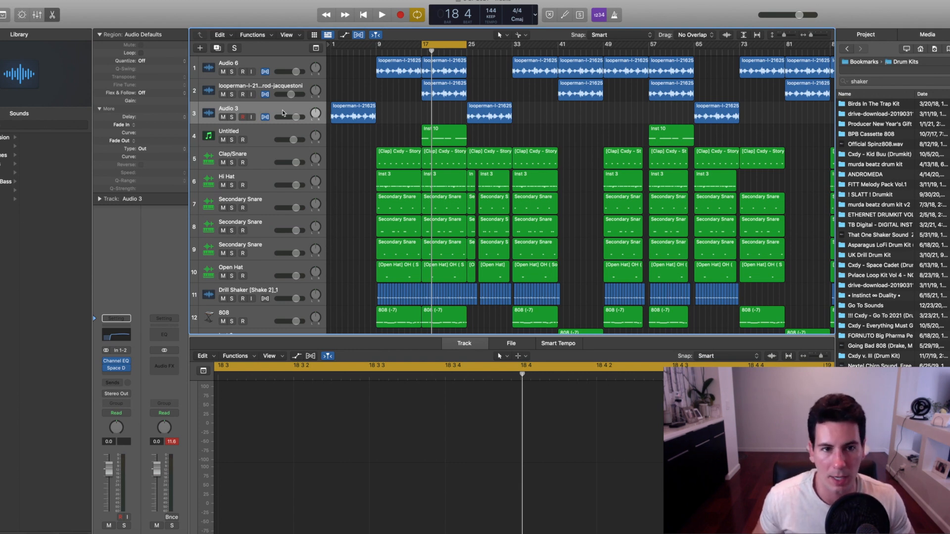
left_click(265, 139)
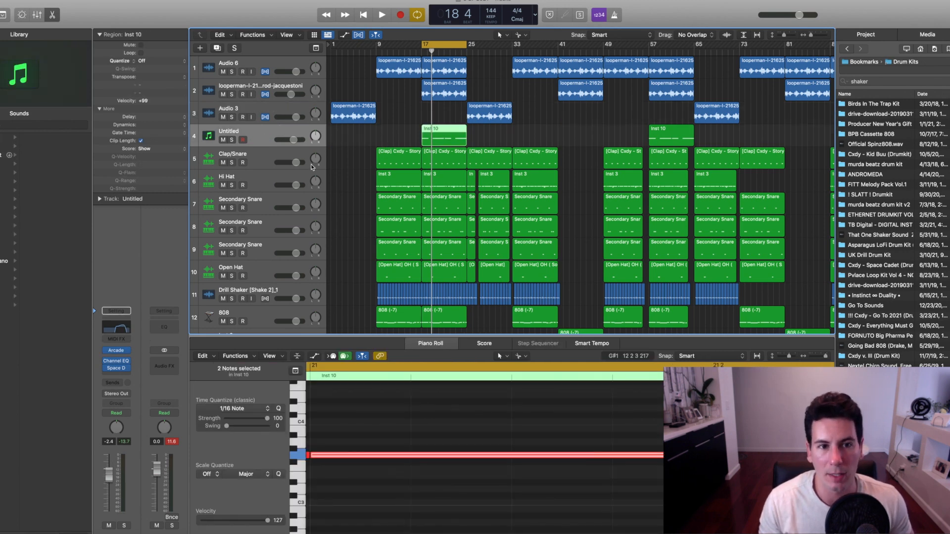
left_click(232, 140)
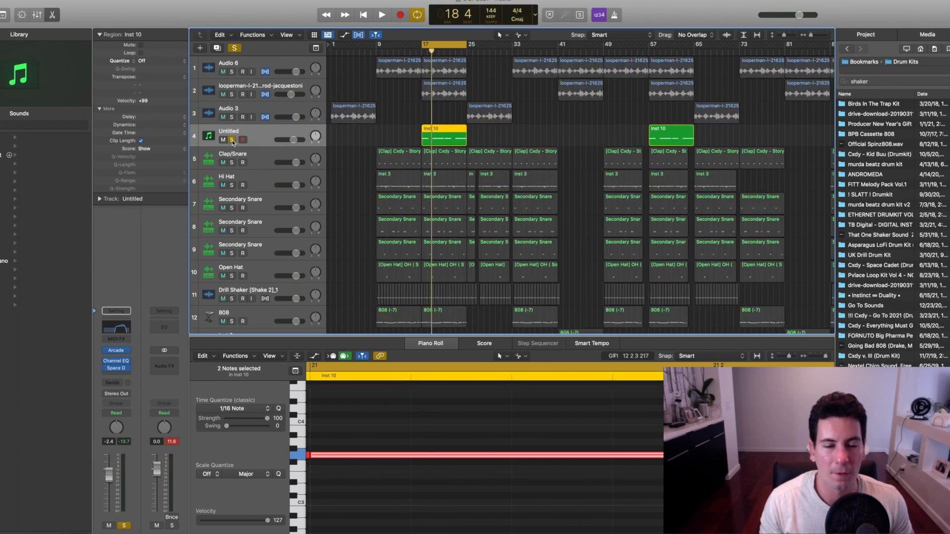
key("space")
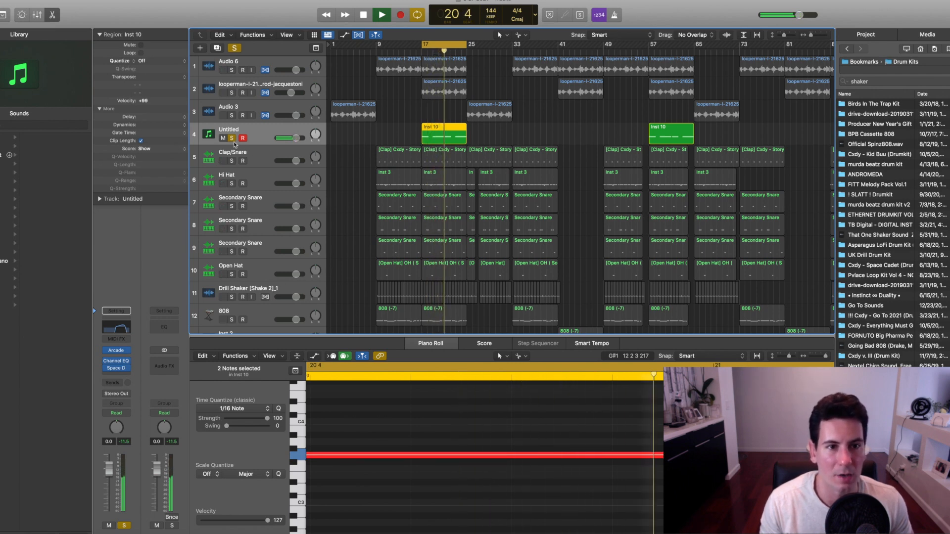
- Stop playback, clear the Untitled track's solo, and open its Channel EQ to examine the low-cut and high-cut filters
key("space")
key("s")
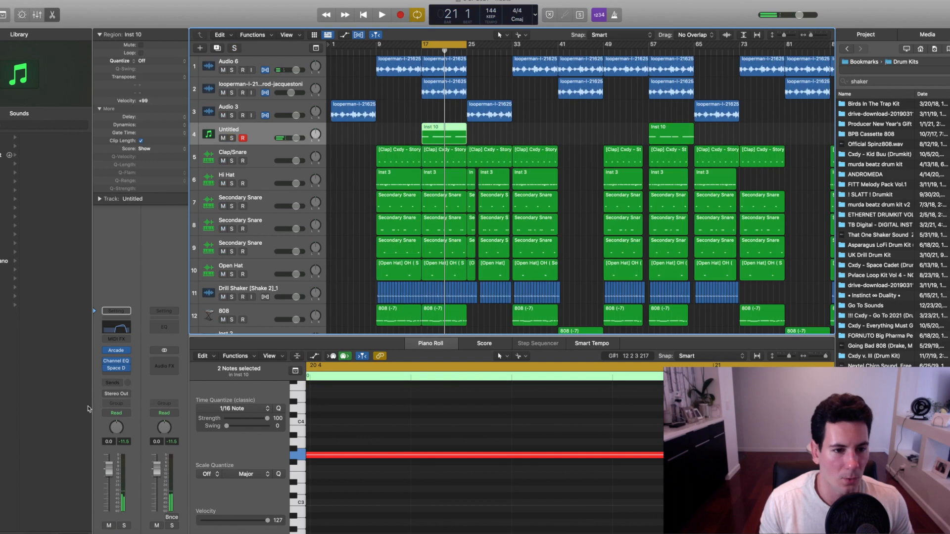
left_click(116, 364)
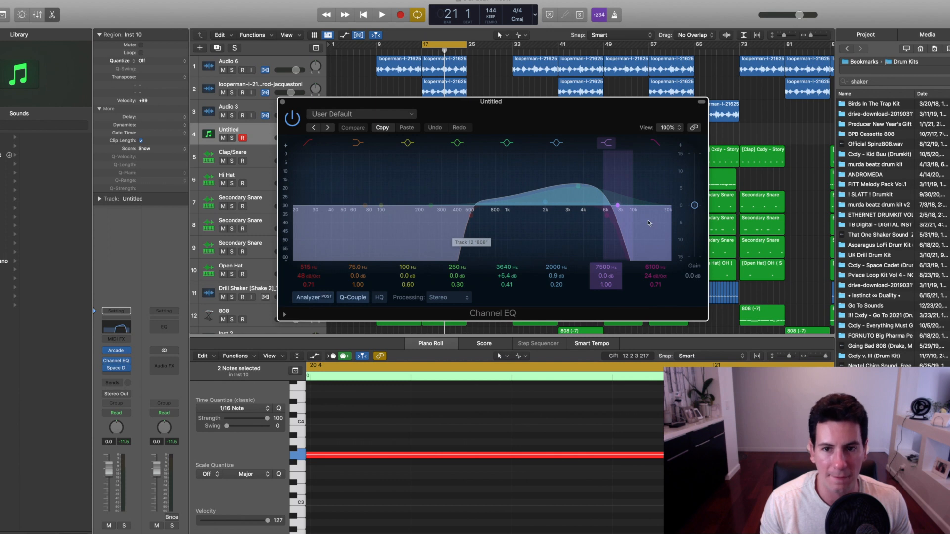
- Solo the Untitled track and compare its sound over the cycle with the Channel EQ bypassed and enabled
left_click(232, 139)
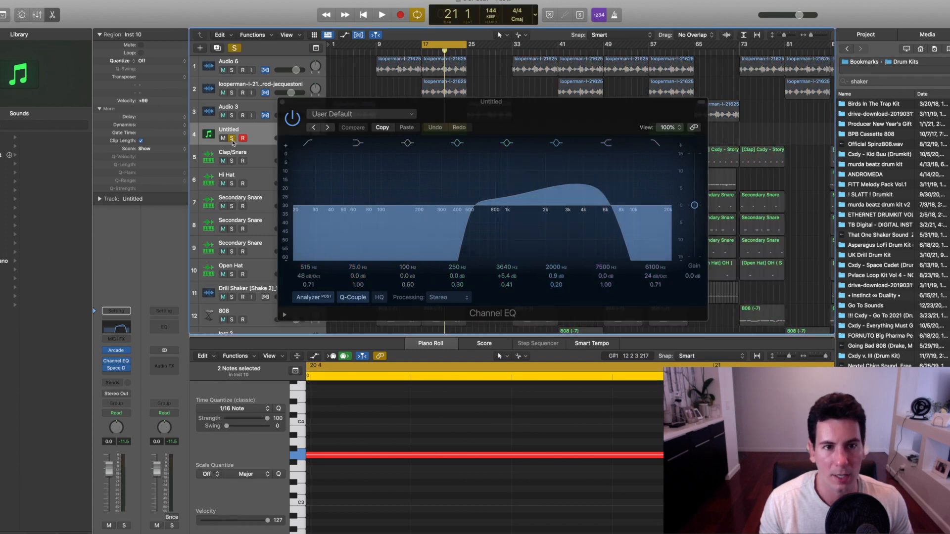
key("space")
left_click(294, 123)
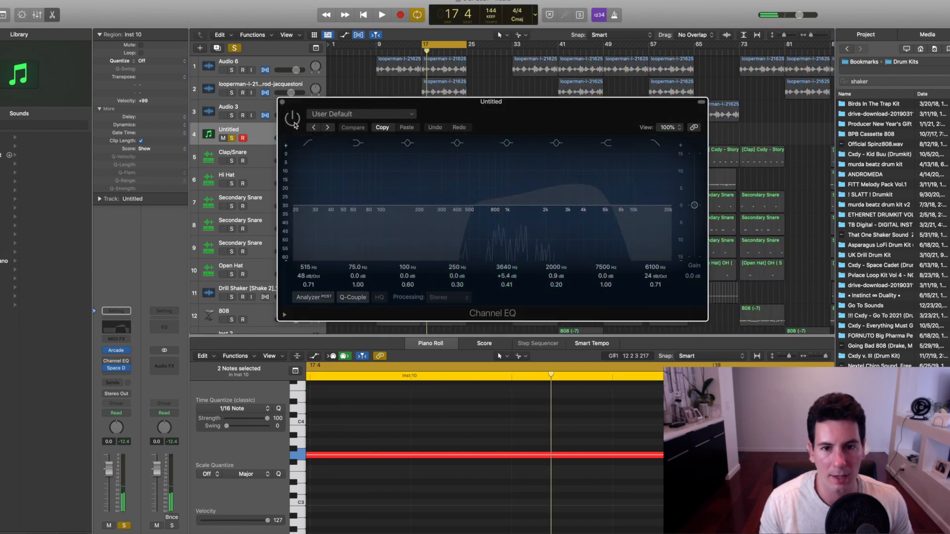
key("space")
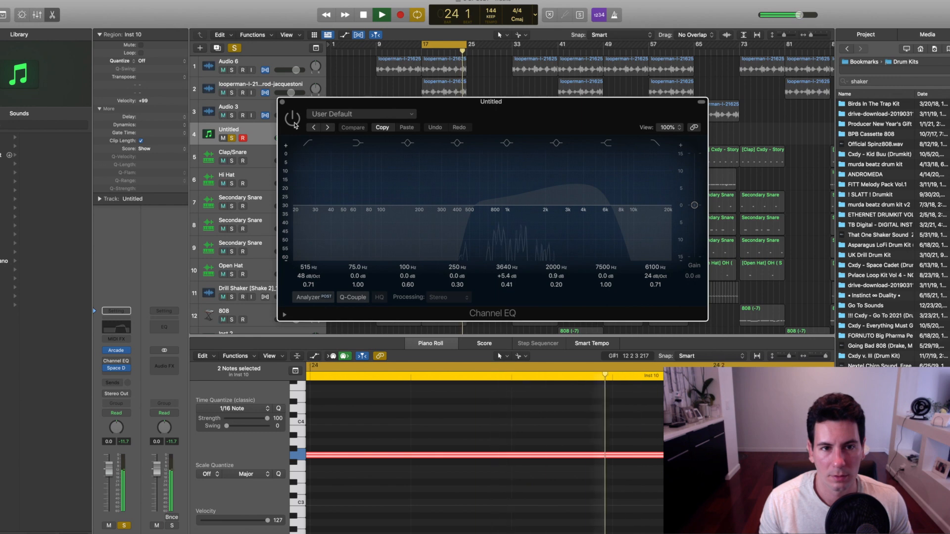
key("space")
left_click(293, 122)
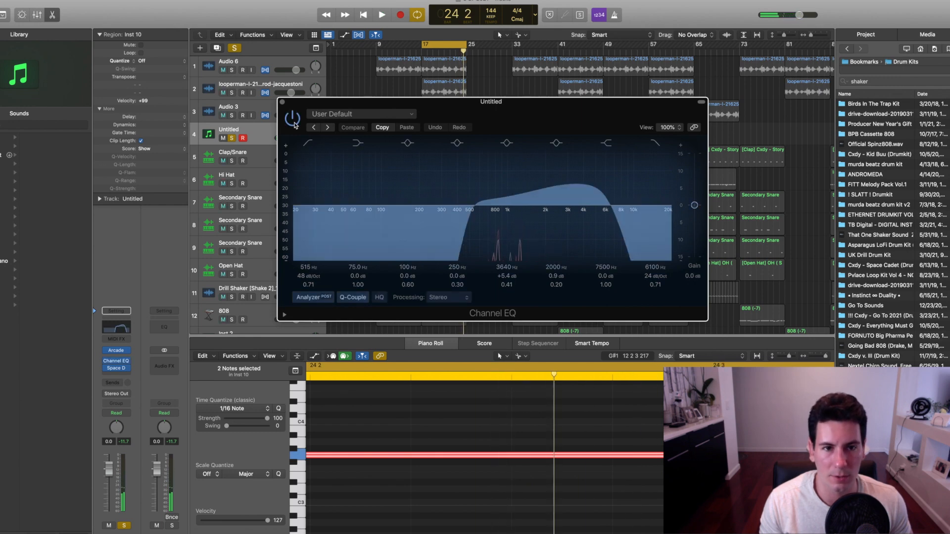
key("space")
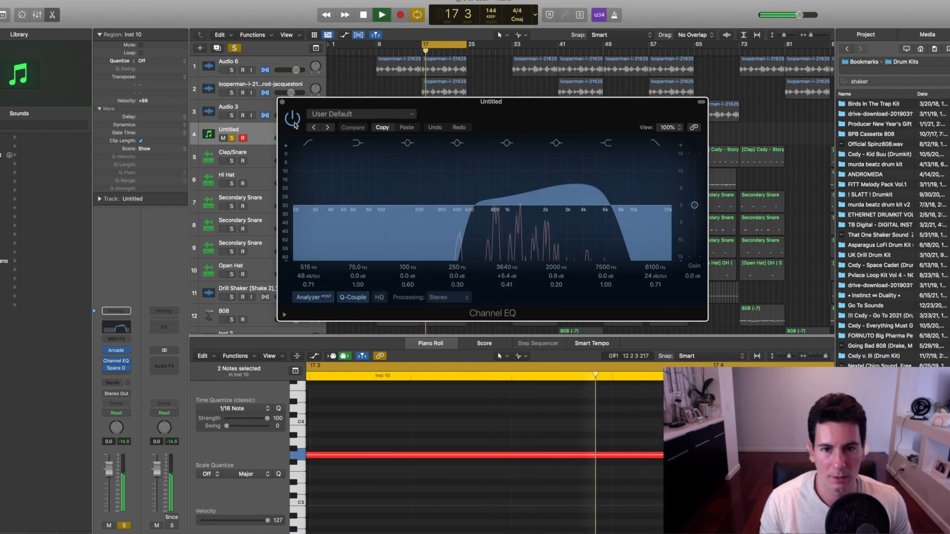
key("space")
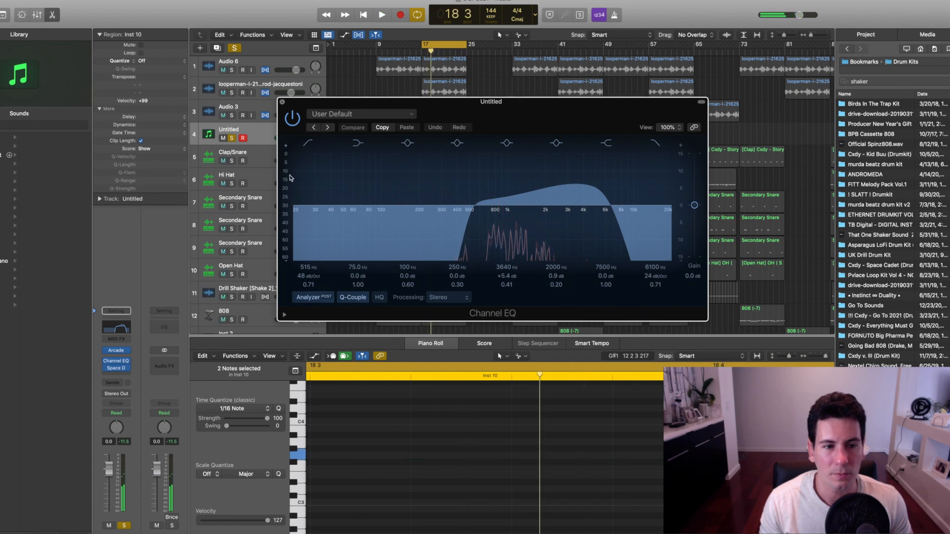
- Open the Untitled track's Space Designer, compare the soloed sound with the reverb bypassed and enabled, and close the plug-in
left_click(126, 366)
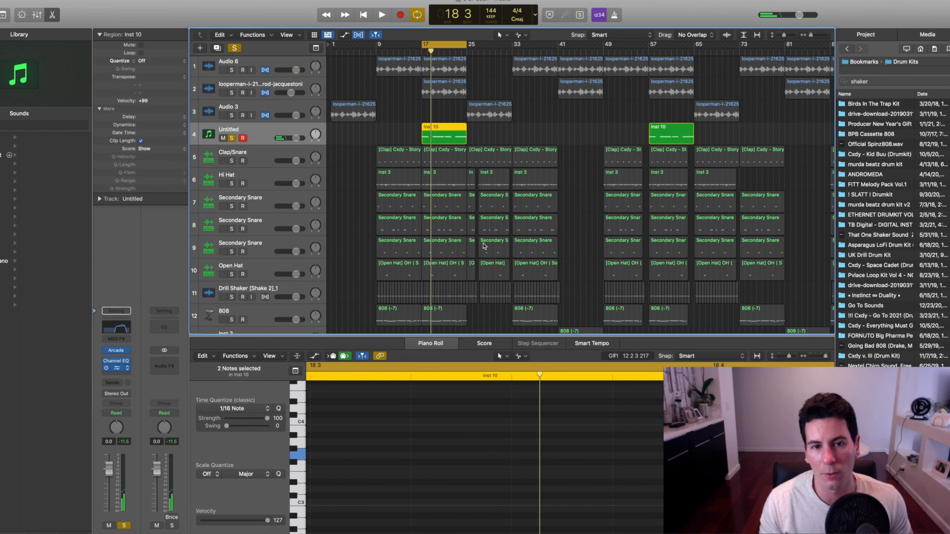
left_click_drag(524, 113, 481, 100)
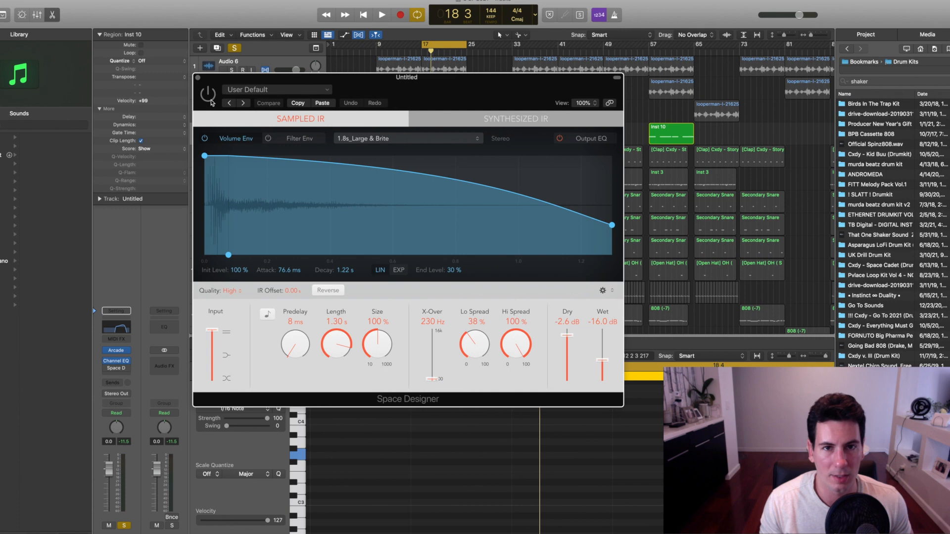
key("space")
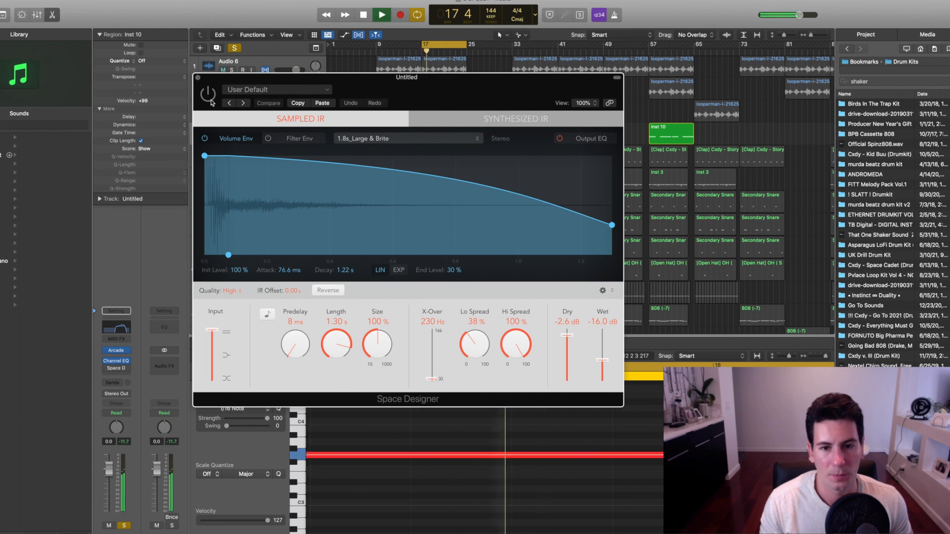
key("space")
left_click(211, 100)
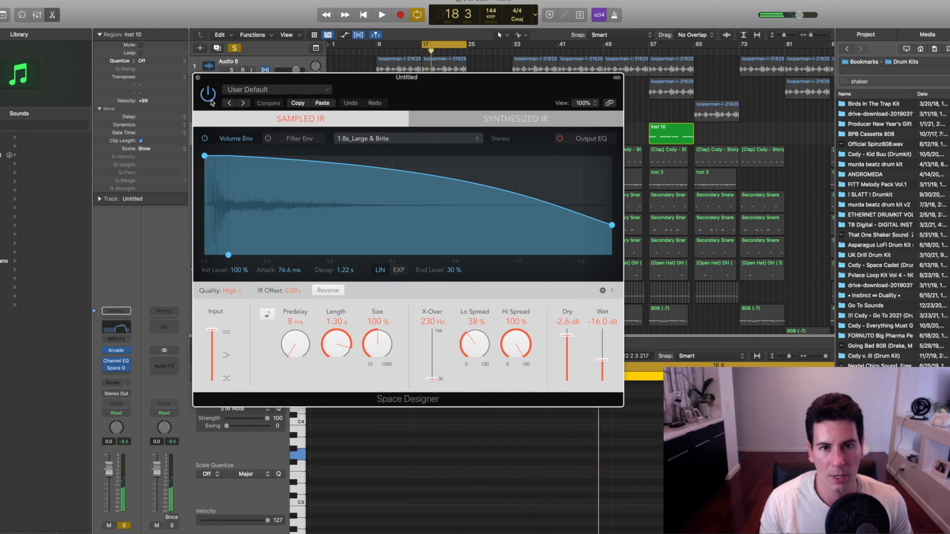
key("space")
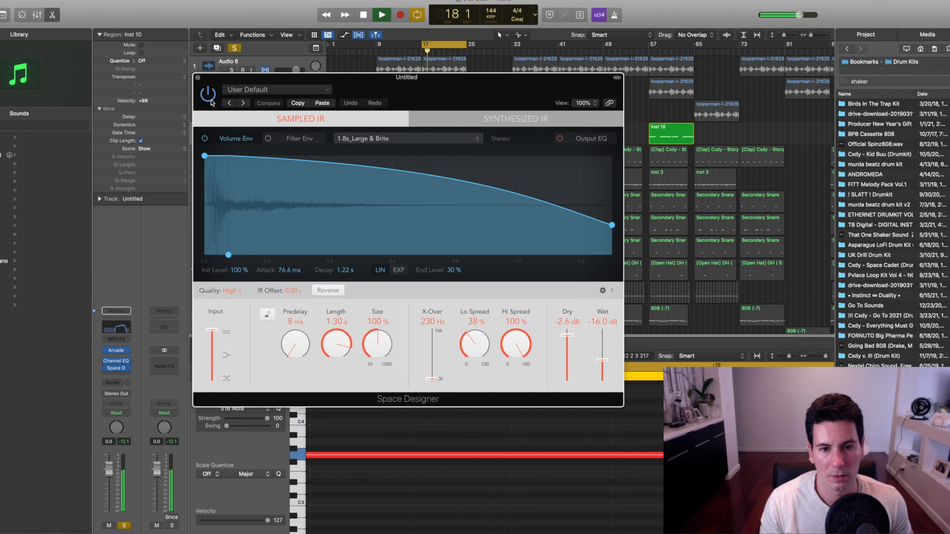
key("space")
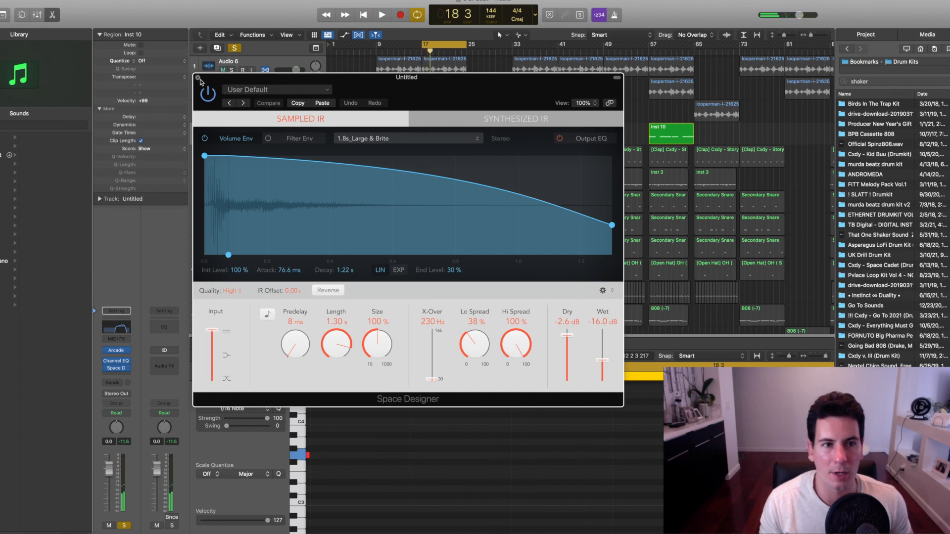
key("super+w")
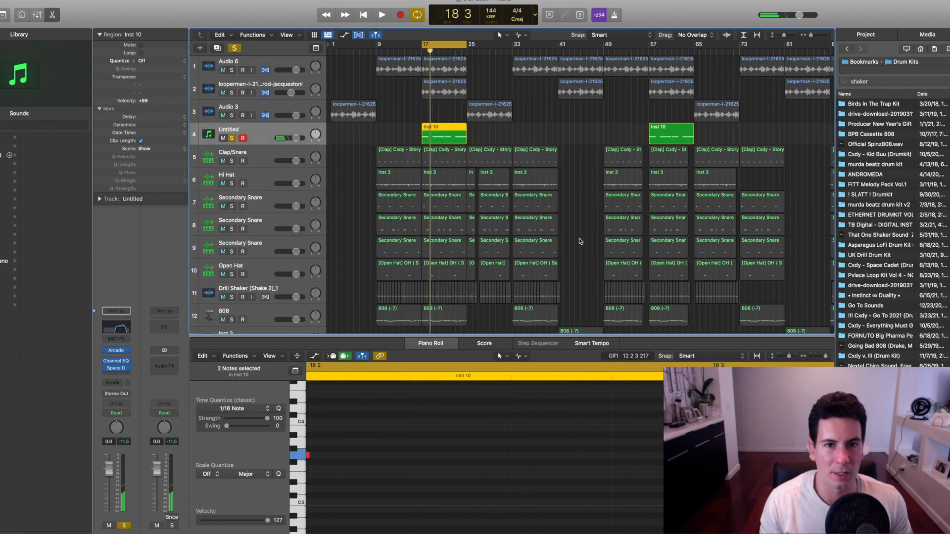
- Clear the solo, play the full mix, lower the Untitled track's volume to -4.0 dB, and stop playback
left_click(231, 138)
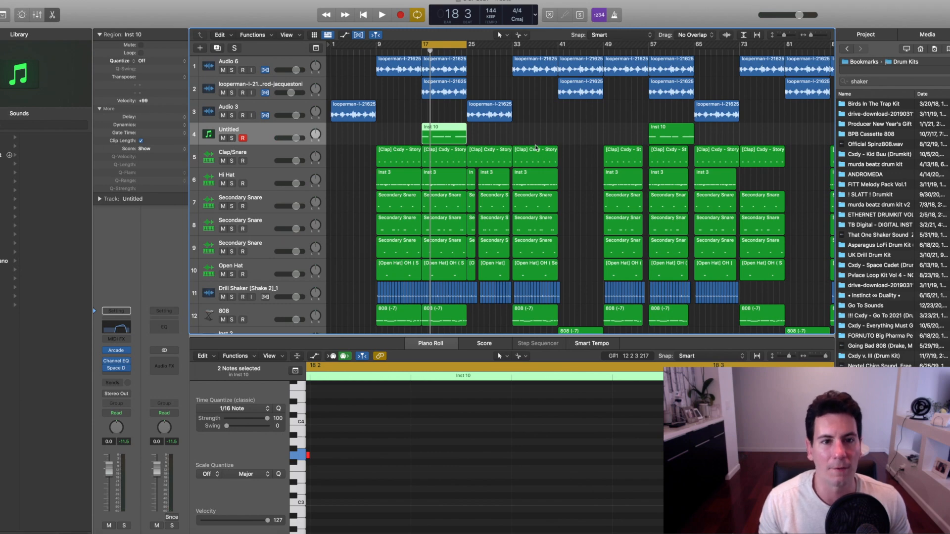
key("space")
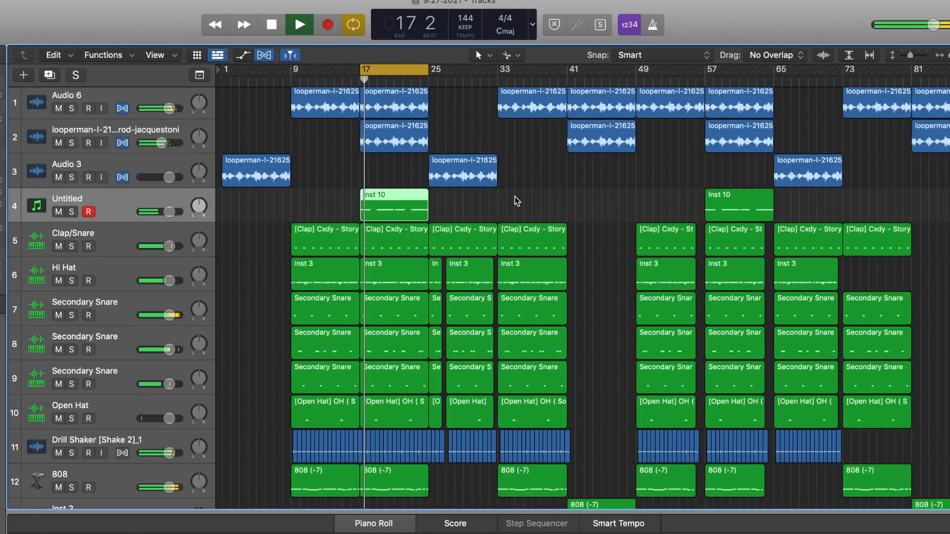
left_click_drag(169, 211, 162, 211)
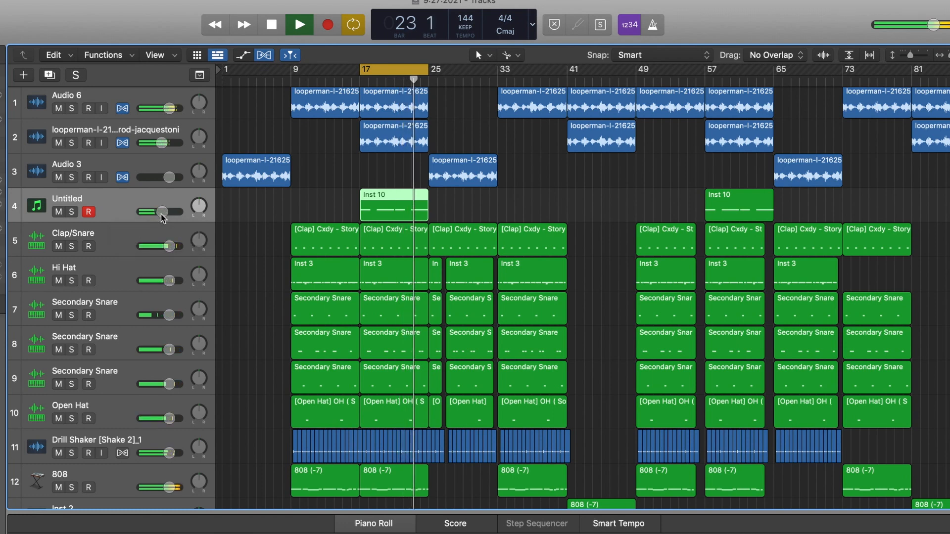
key("space")
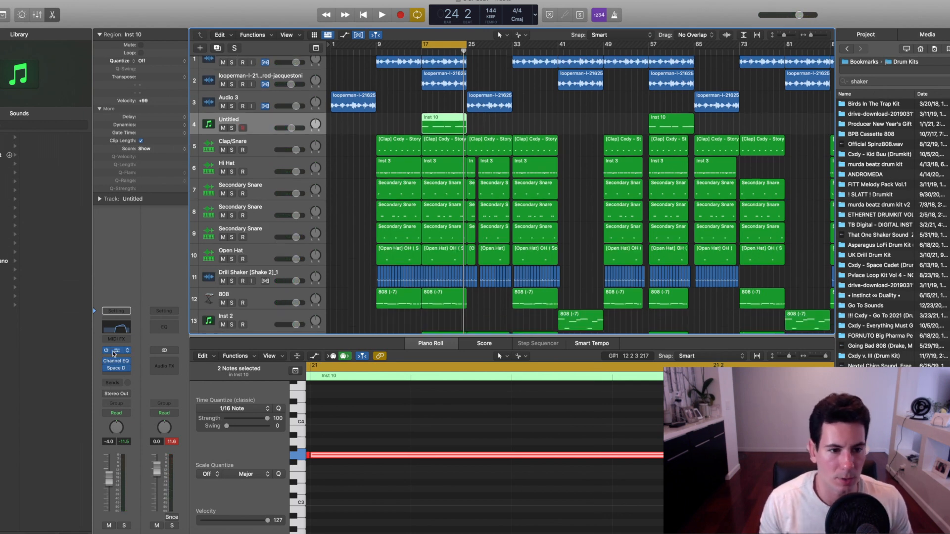
- Open the Untitled track's Arcade instrument to view the Seigaku preset, and reposition its window
left_click(116, 351)
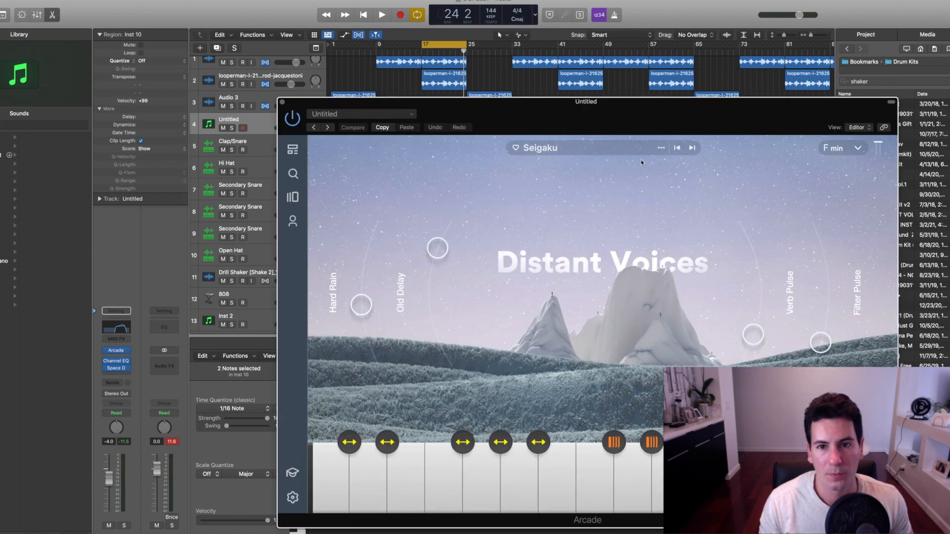
left_click_drag(628, 122, 428, 68)
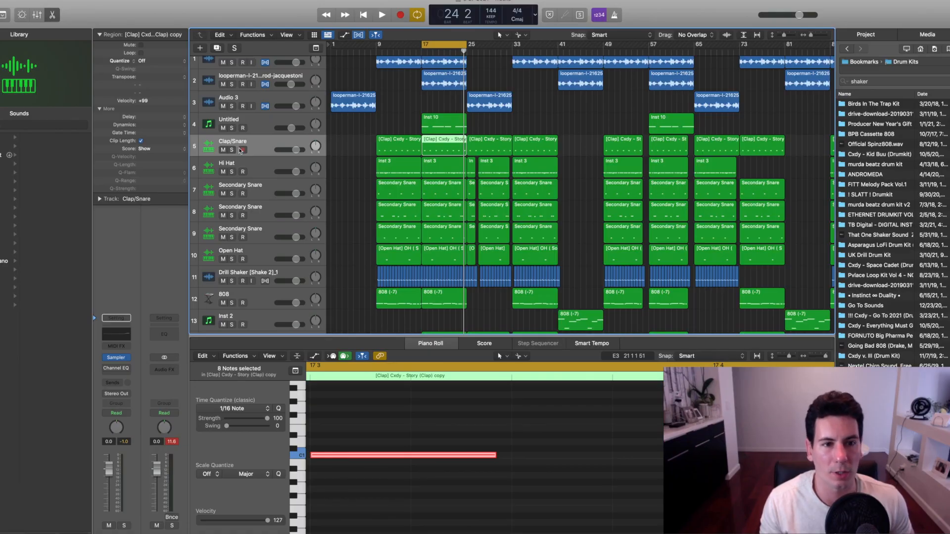
- Solo and play the Clap/Snare track, view its Sampler, return the playhead to bar 17, and close the Sampler
left_click(232, 150)
key("space")
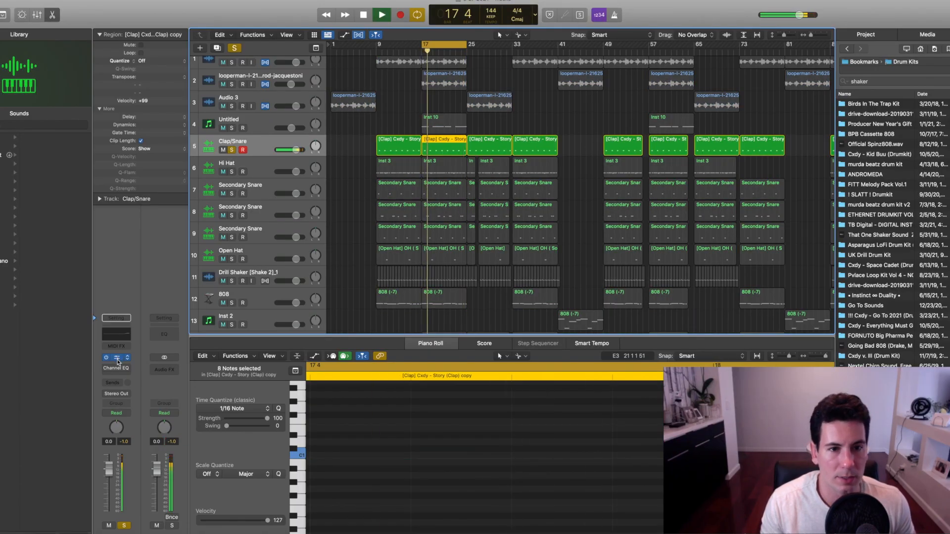
left_click(121, 360)
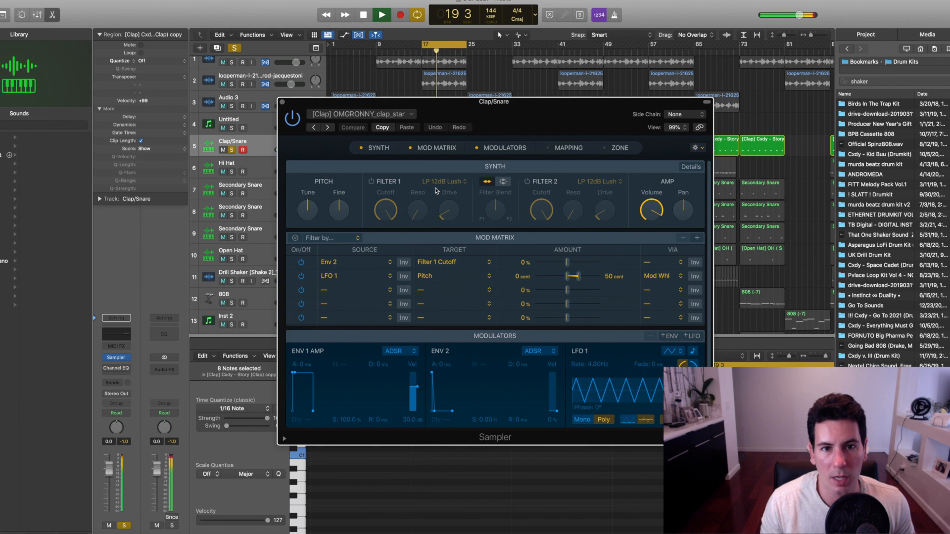
left_click(363, 14)
key("space")
left_click(364, 15)
left_click(363, 15)
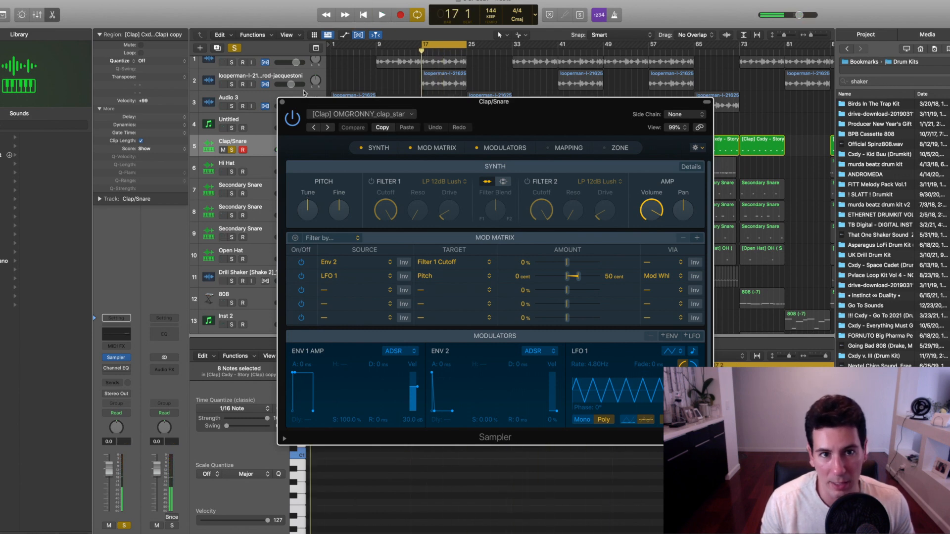
left_click(283, 103)
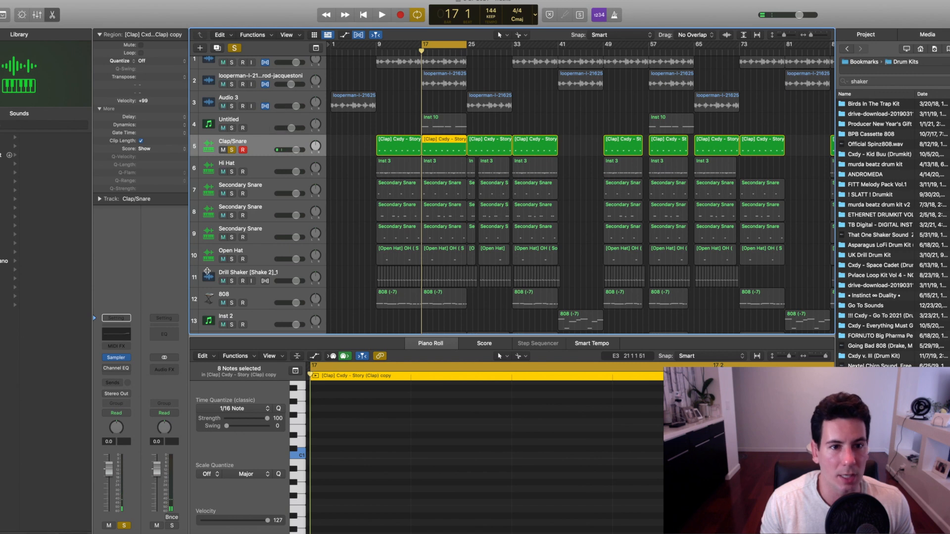
- Examine the high-shelf boost in the Clap/Snare track's Channel EQ, close the EQ, and clear the solo
left_click(119, 370)
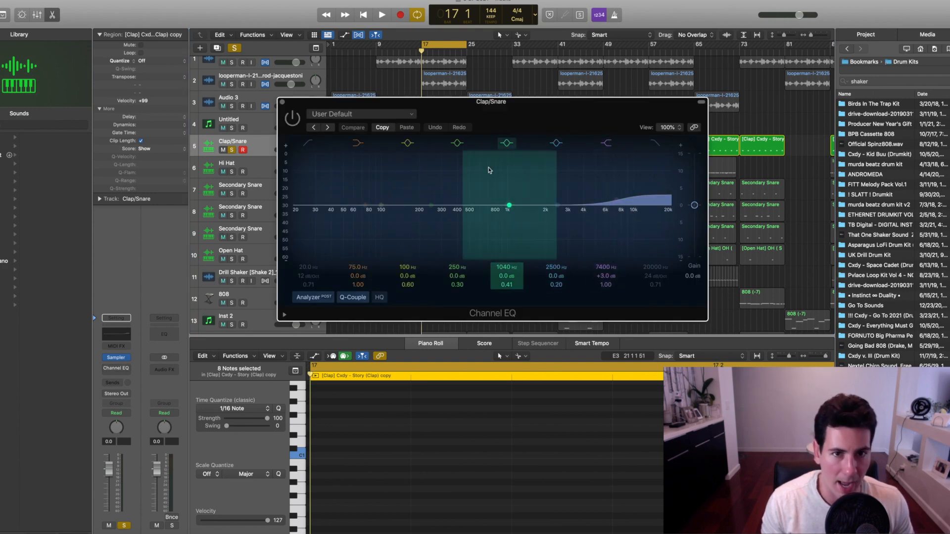
left_click(282, 102)
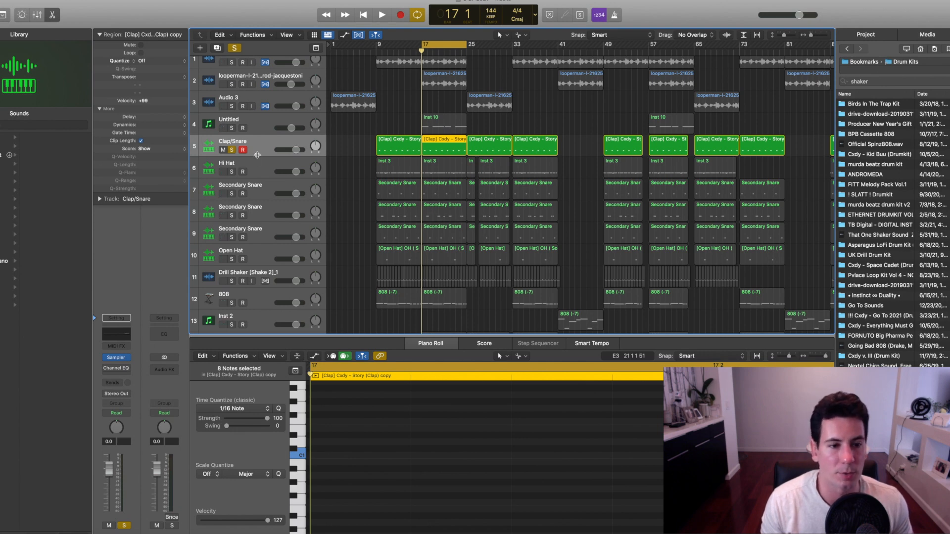
left_click(232, 150)
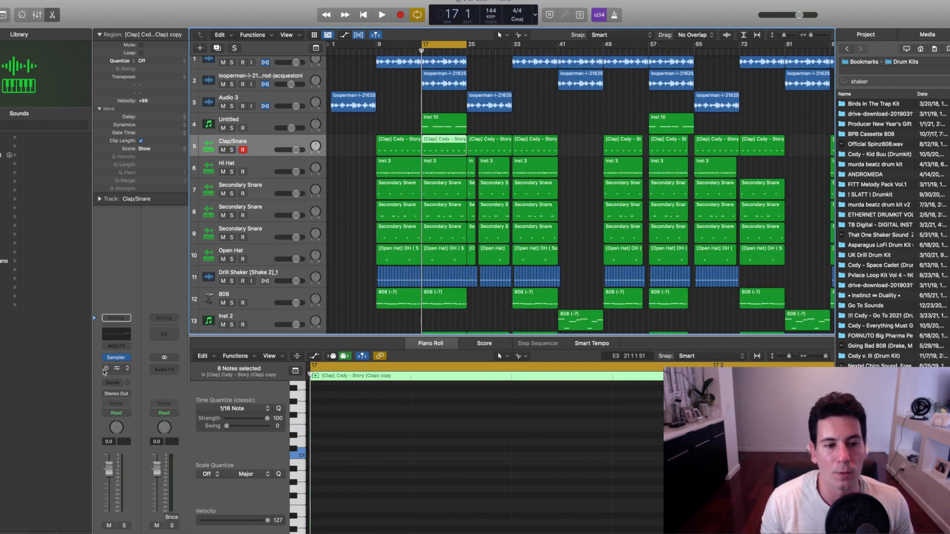
- Solo the Clap/Snare track again and compare its sound over the cycle with the Channel EQ enabled and bypassed
left_click(232, 150)
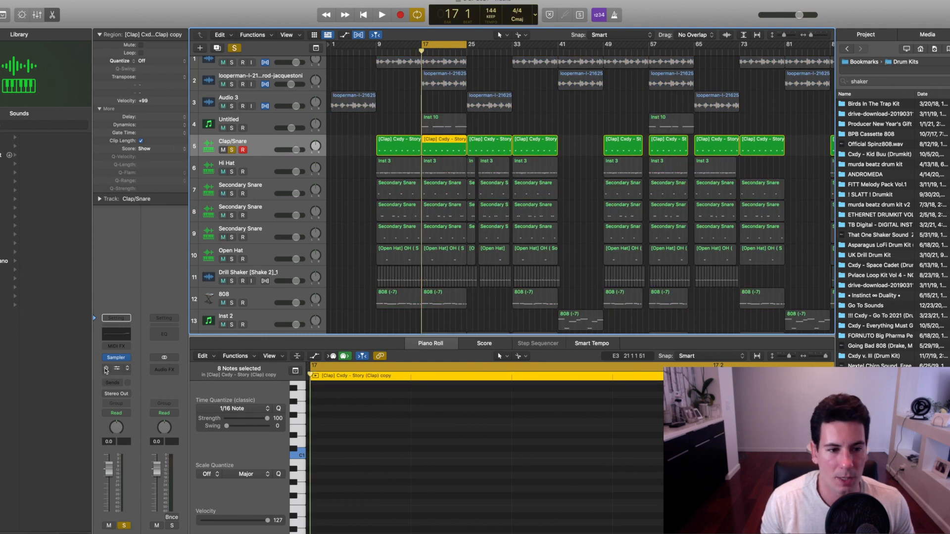
key("space")
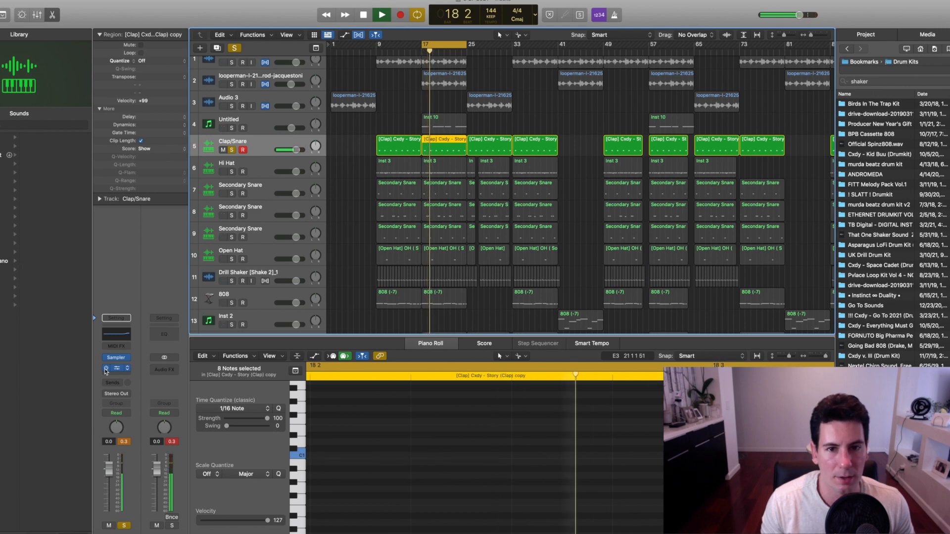
key("space")
key("space")
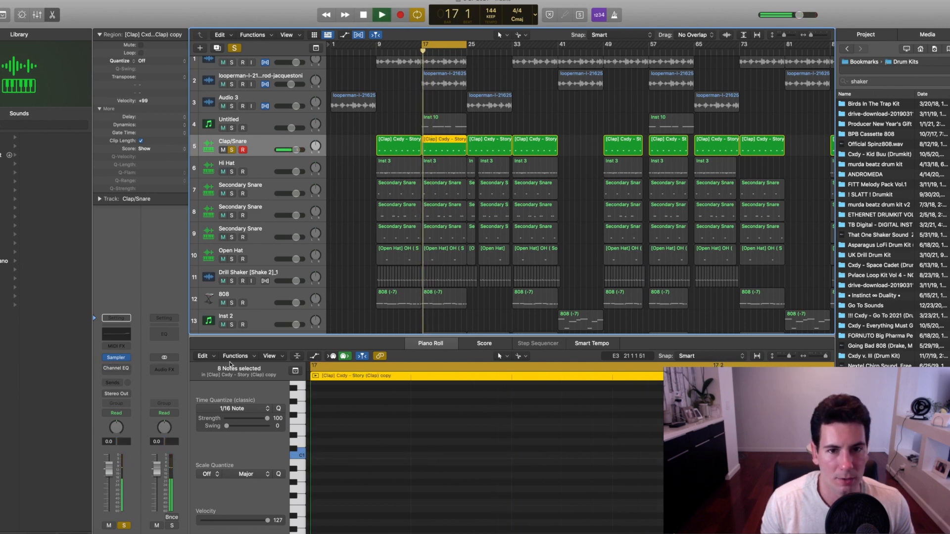
key("space")
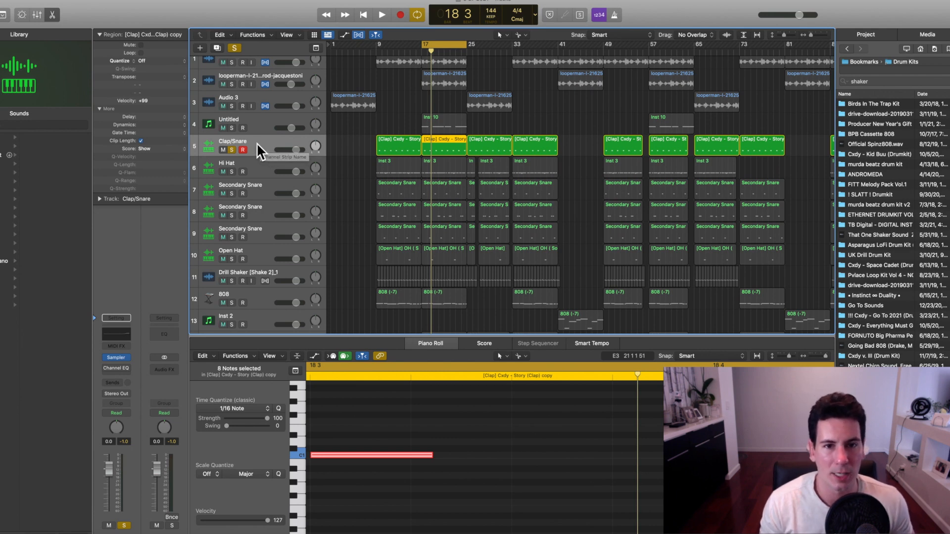
- Clear the Clap/Snare solo, play the full mix from the cycle, and stop playback
left_click(235, 48)
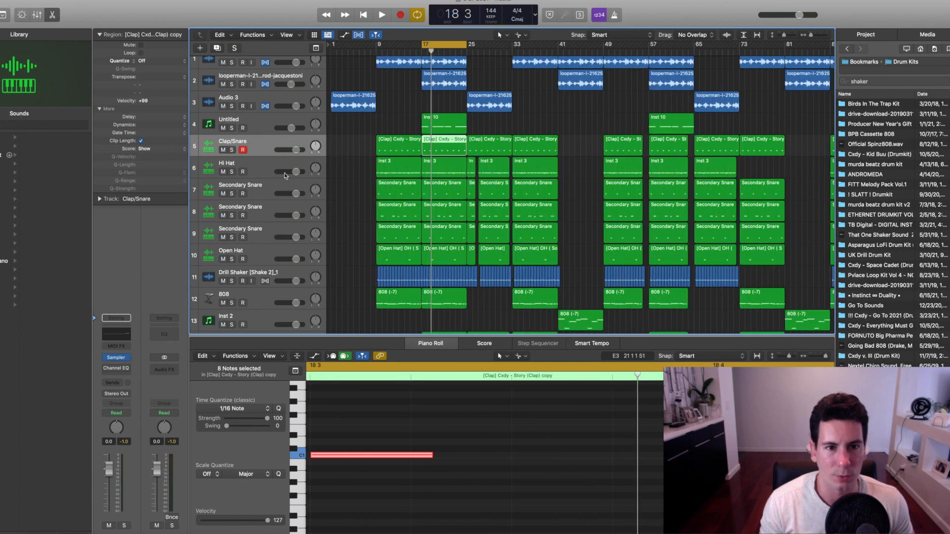
key("space")
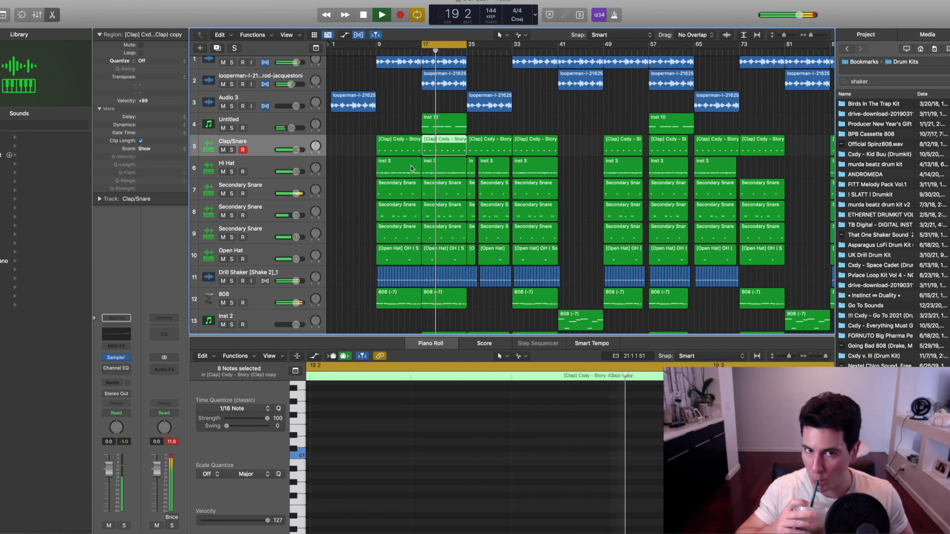
key("space")
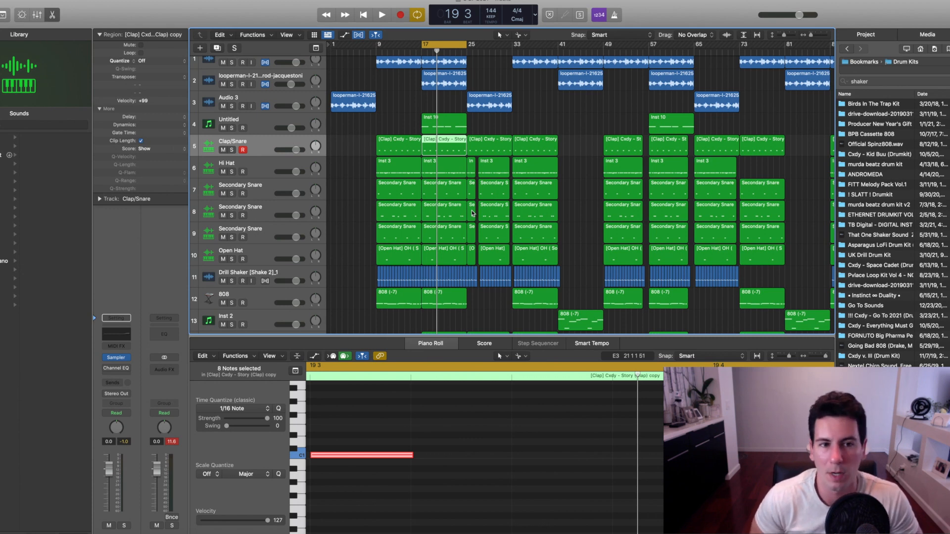
- Select the Hi Hat track, audition its sound with the Sampler in view, and open its Channel EQ
left_click(252, 161)
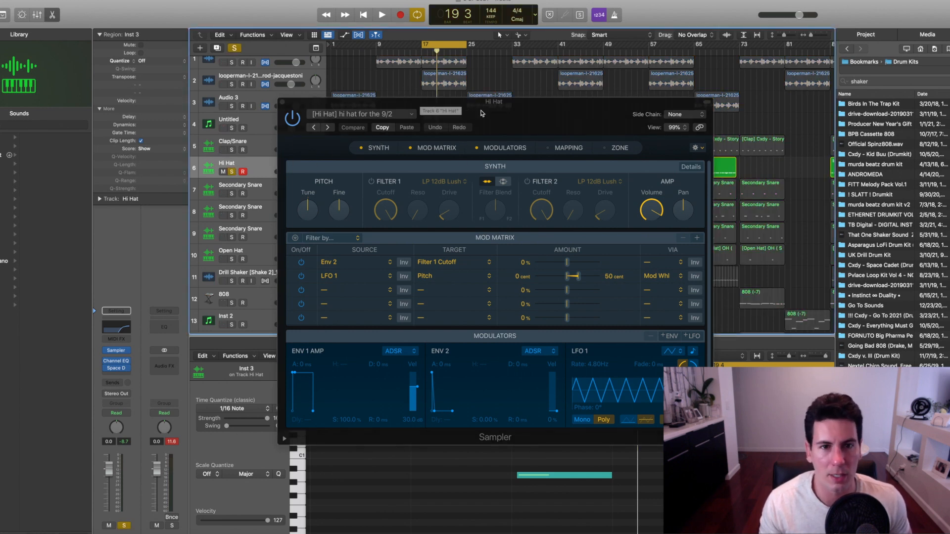
key("space")
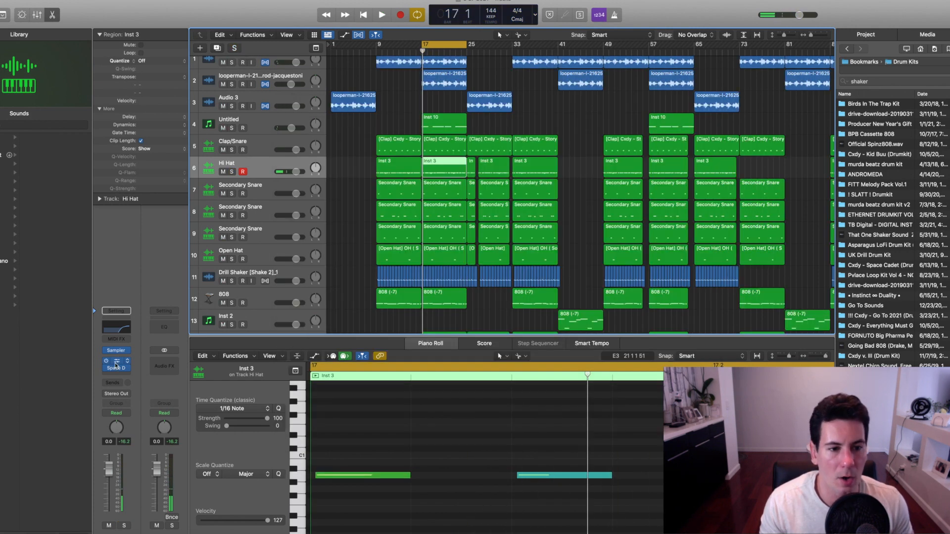
left_click(116, 362)
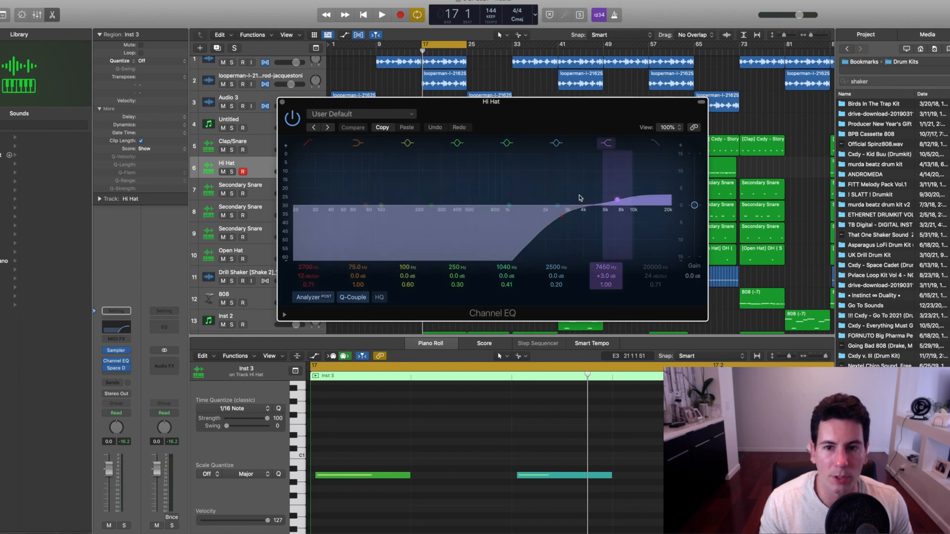
- Solo the Hi Hat track, compare its sound with the Channel EQ bypassed and enabled, and close the EQ
key("s")
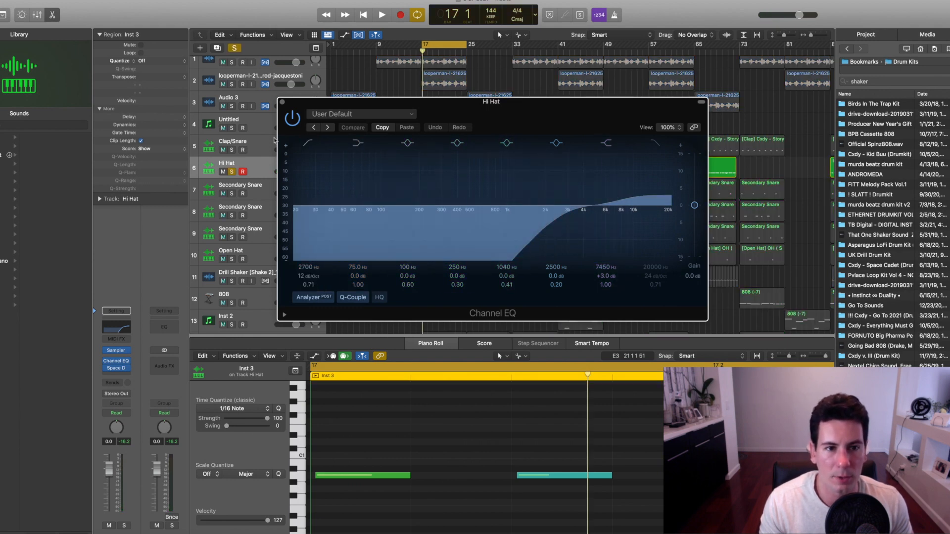
left_click(292, 119)
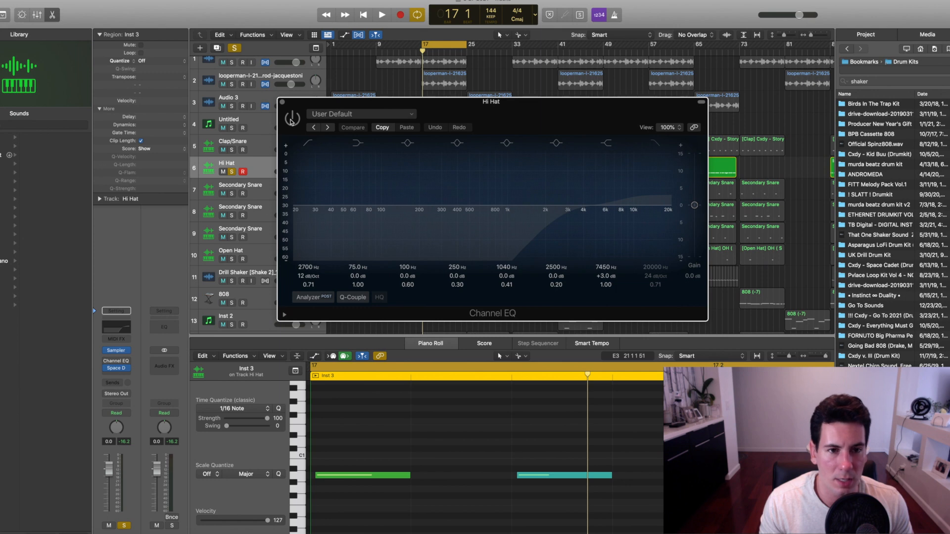
key("space")
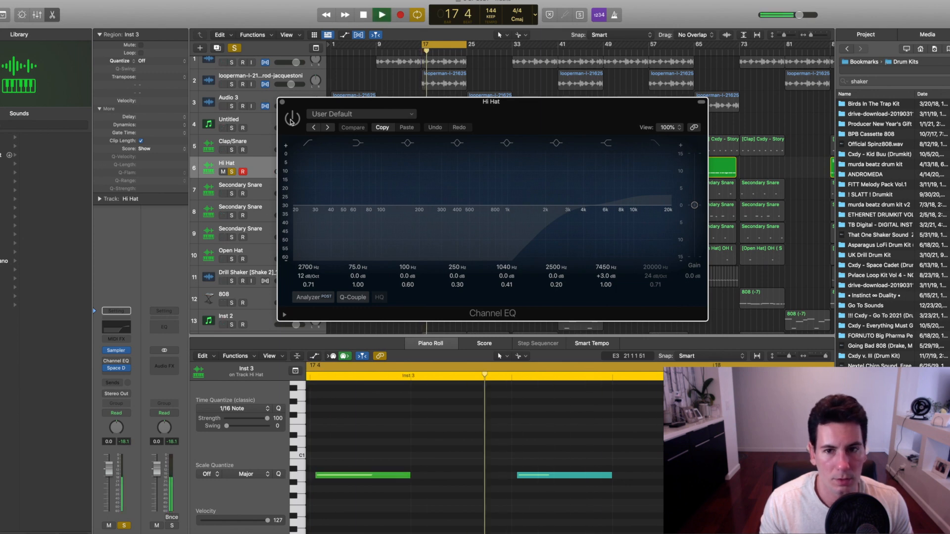
key("space")
left_click(292, 119)
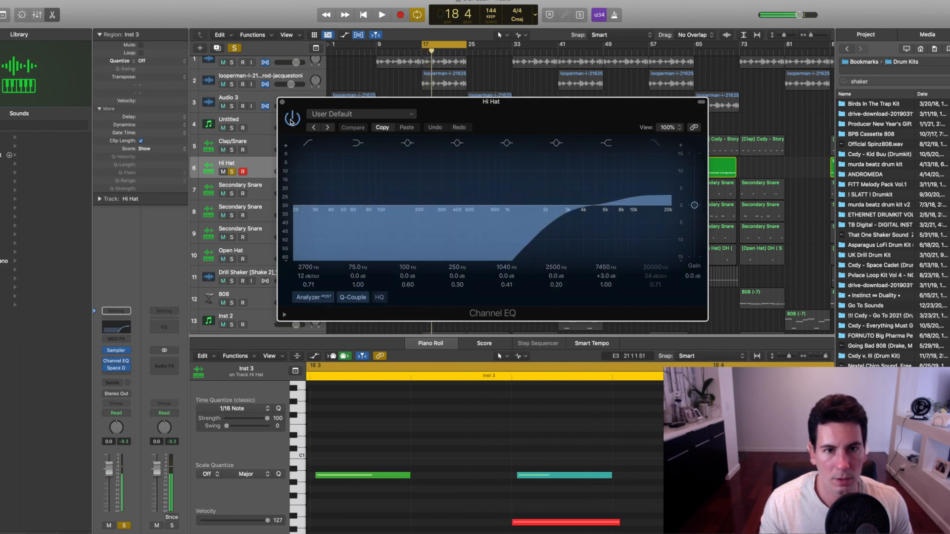
key("space")
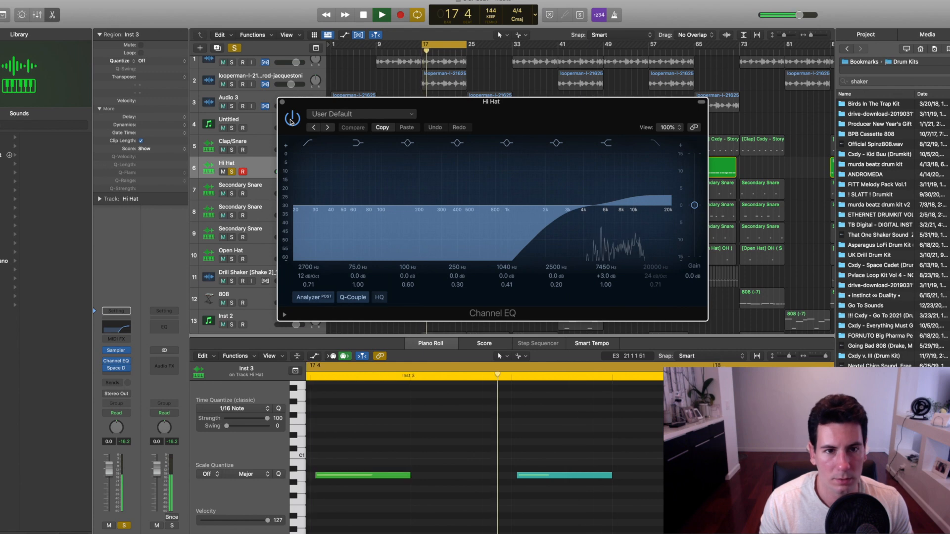
key("space")
left_click(283, 103)
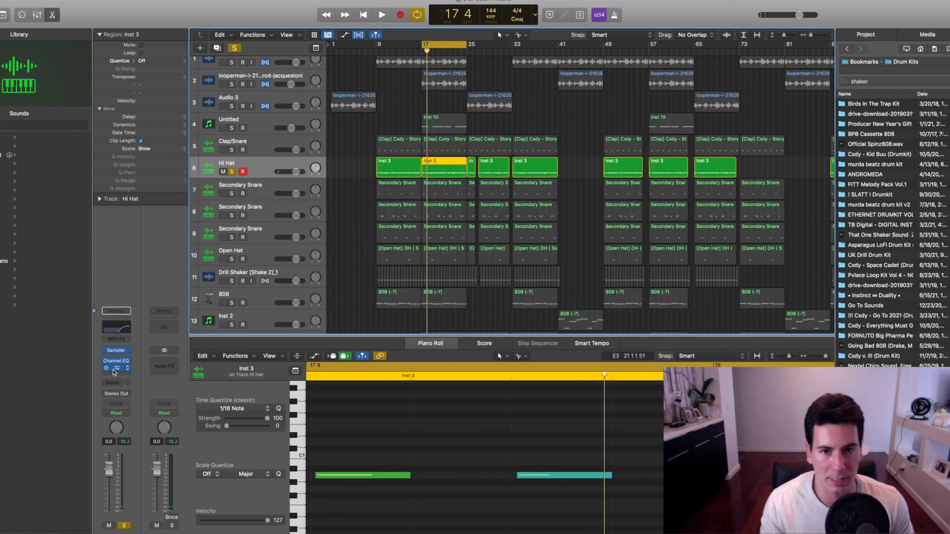
- View the Hi Hat's Space Designer reverb and compare the soloed track with the reverb bypassed and enabled
left_click(115, 369)
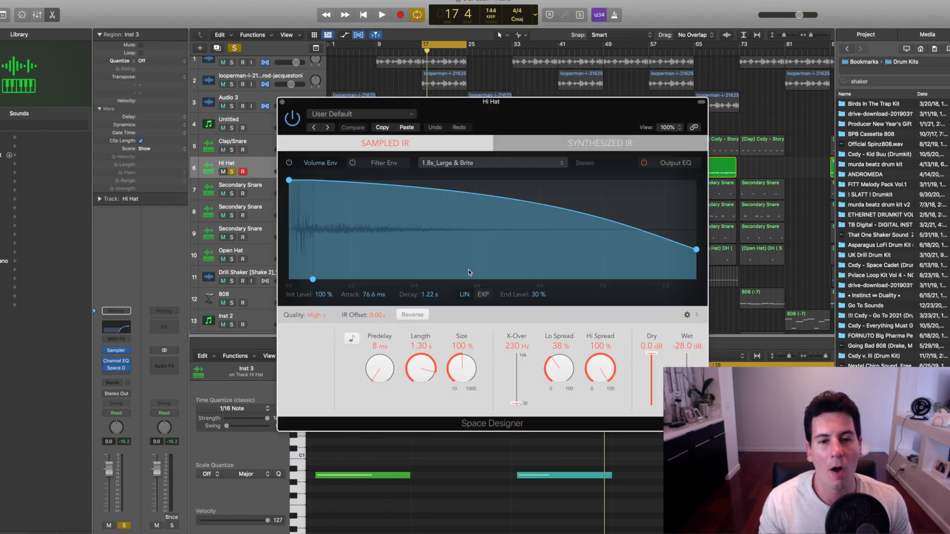
left_click_drag(595, 125, 507, 88)
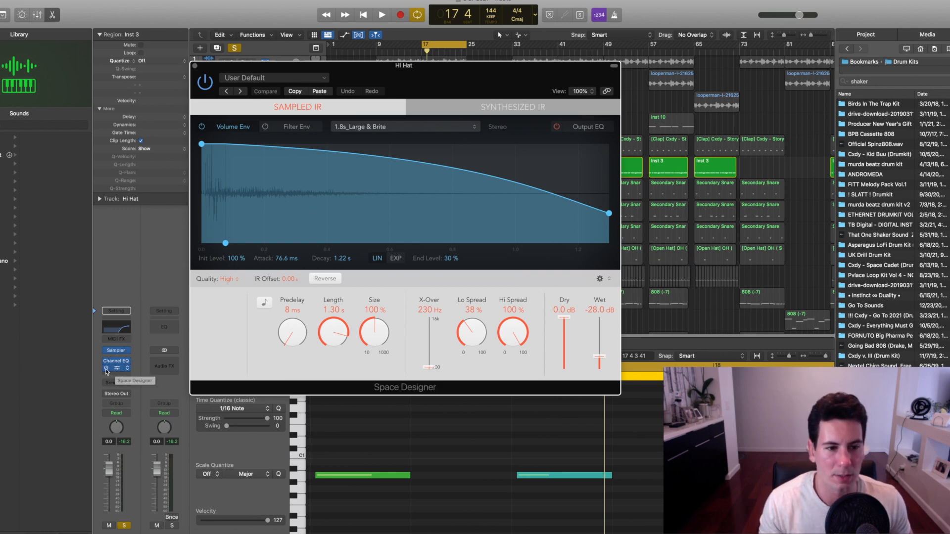
key("space")
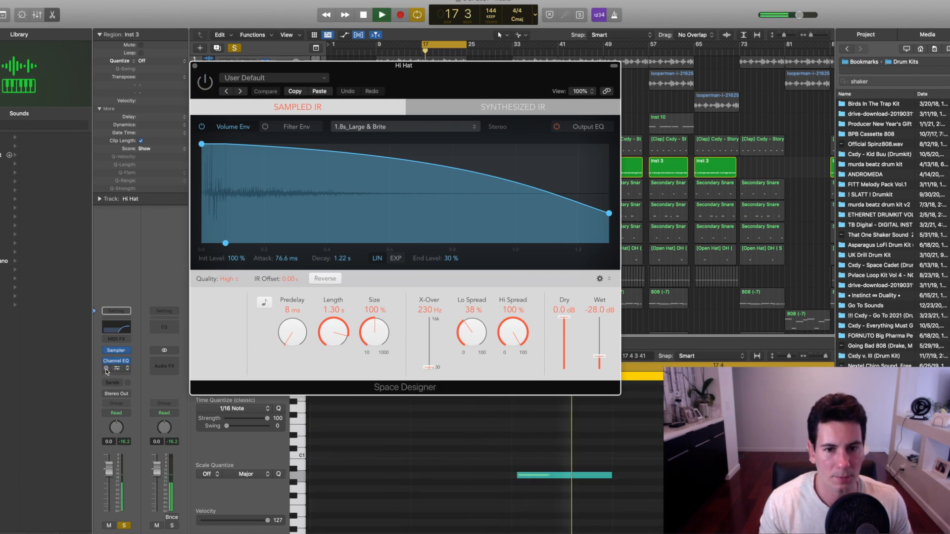
key("space")
key("space")
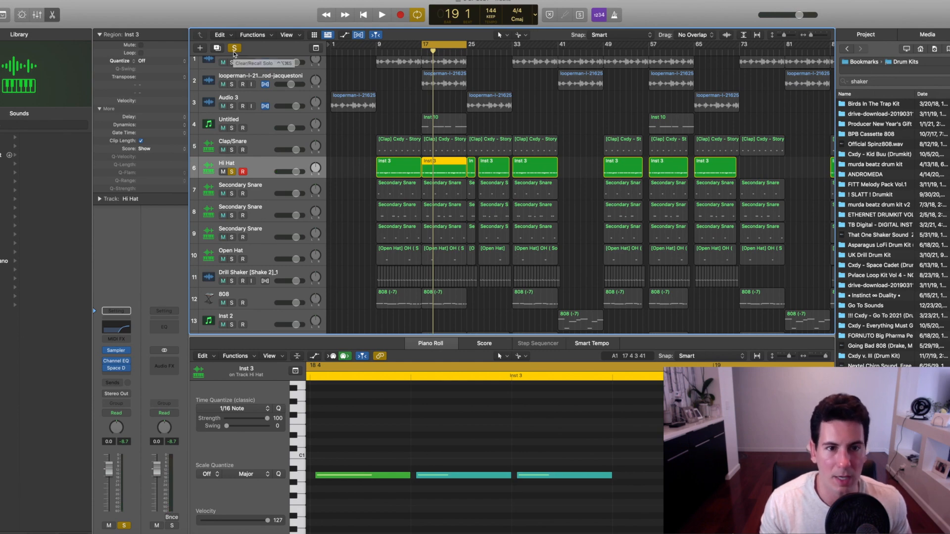
- Clear the Hi Hat solo and lower the track's volume to about -3.5 dB while checking it in the full mix
left_click(234, 51)
key("space")
scroll(598, 177, "up", 3)
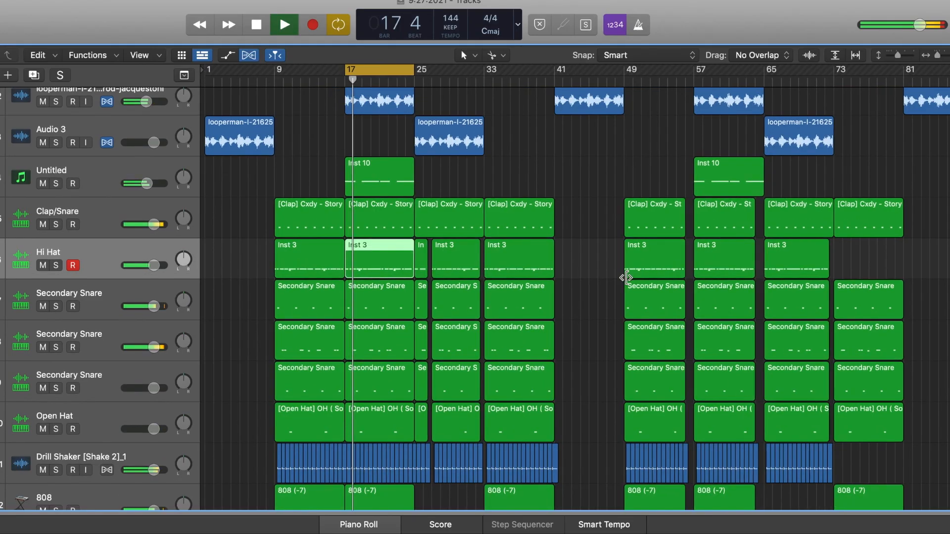
scroll(625, 277, "up", 2)
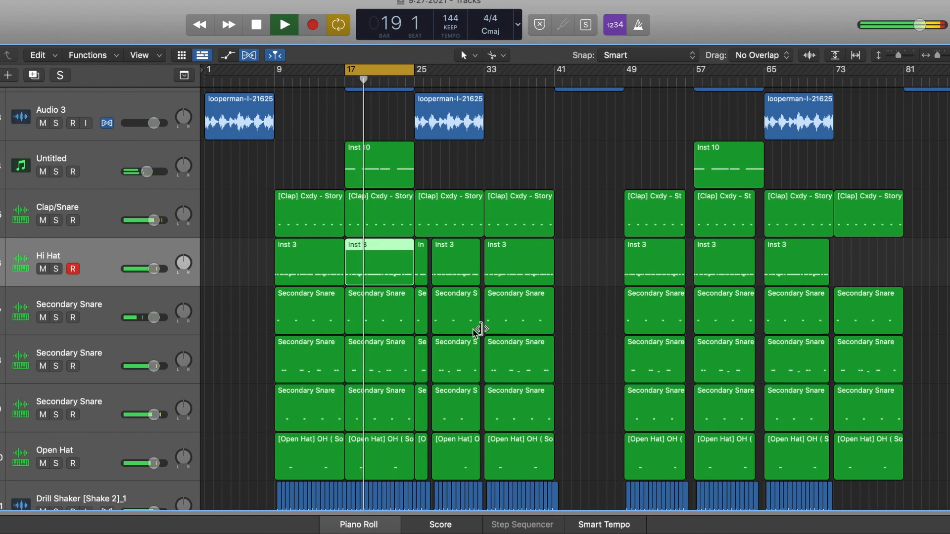
mouse_move(155, 269)
left_mouse_down()
mouse_move(135, 275)
mouse_move(184, 260)
mouse_move(148, 268)
left_mouse_up()
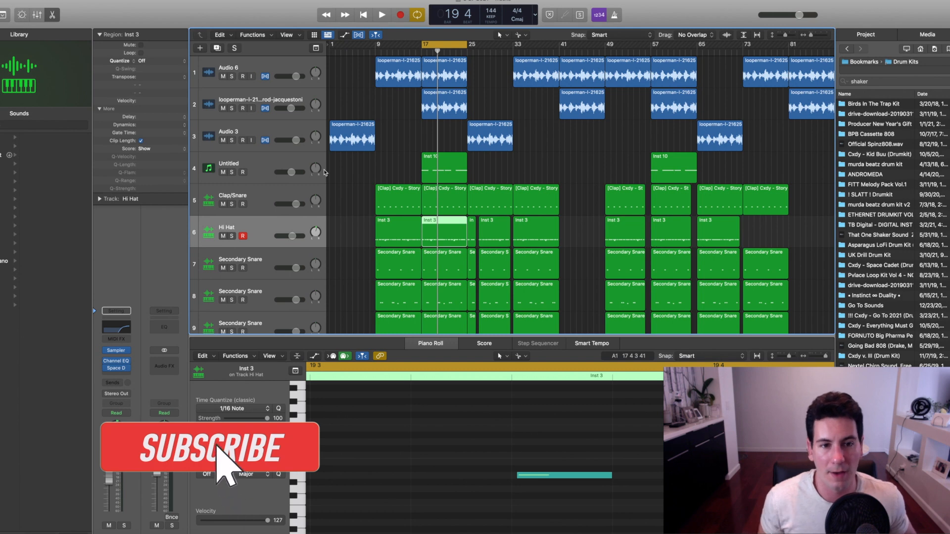
left_click(292, 237)
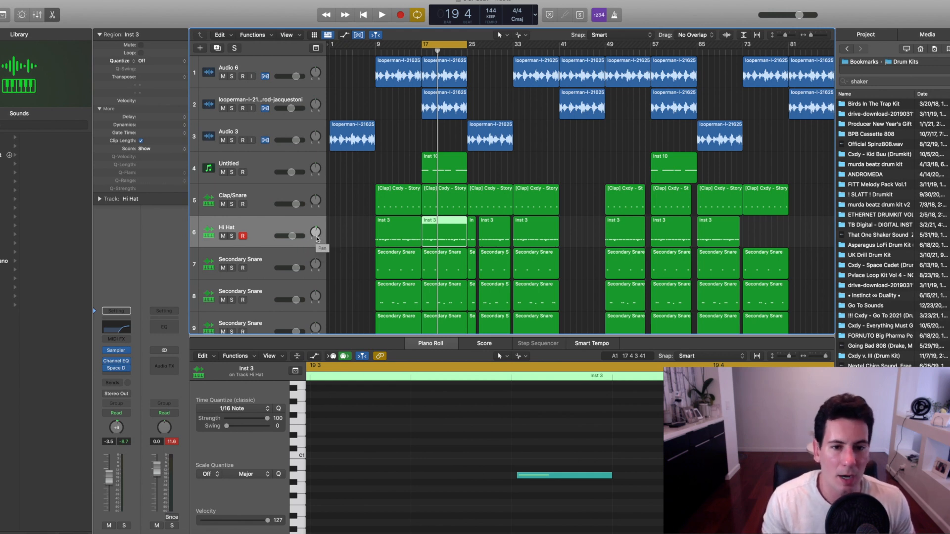
key("space")
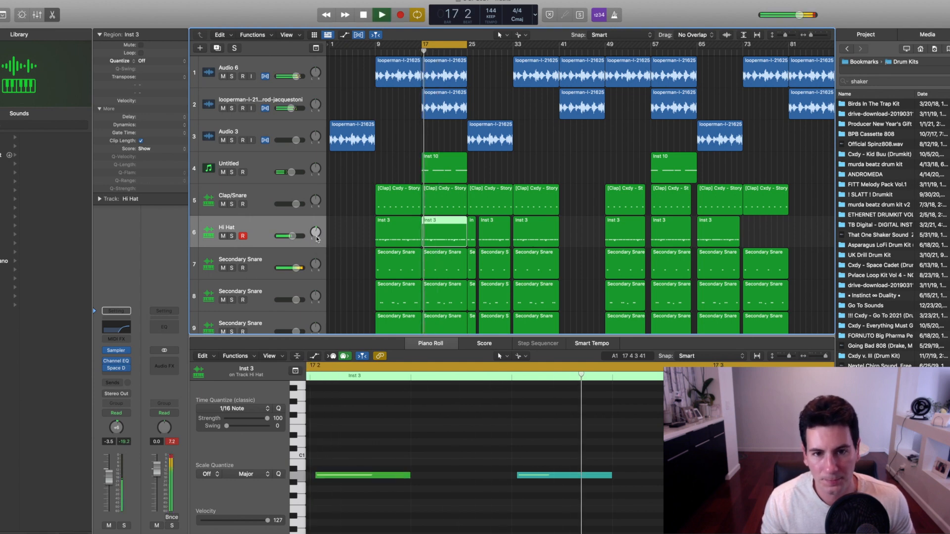
key("space")
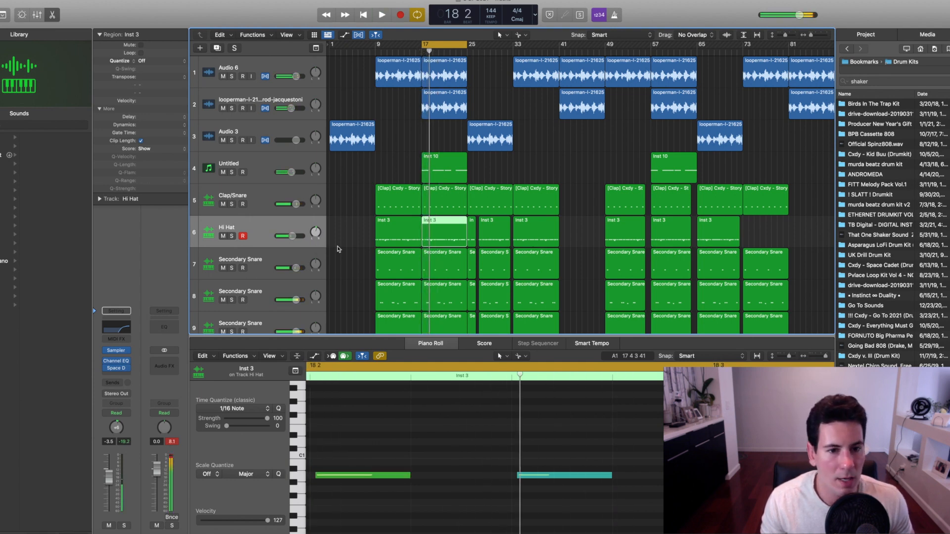
- Solo and play the Secondary Snare on track 7, view its Sampler, stop playback, and close the Sampler
scroll(301, 250, "down", 1)
left_click(278, 237)
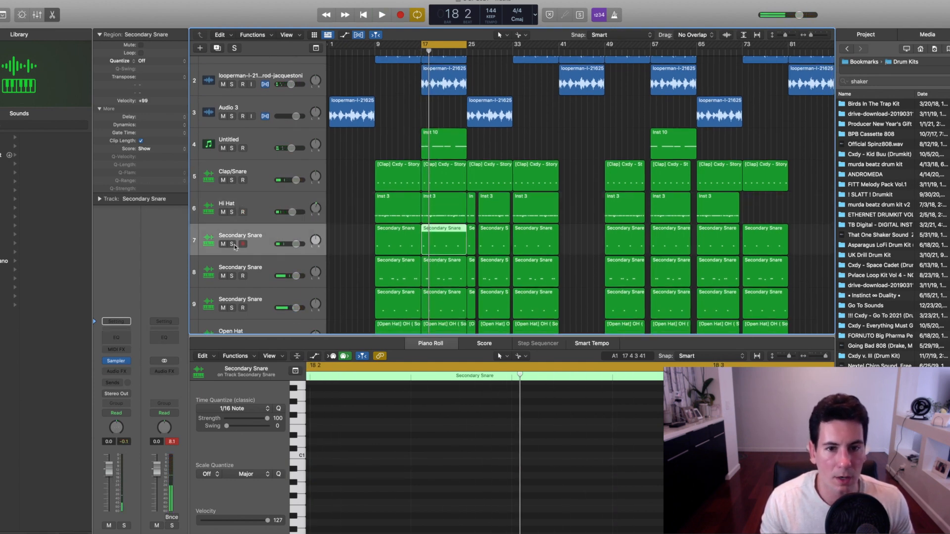
left_click(232, 244)
scroll(266, 242, "down", 1)
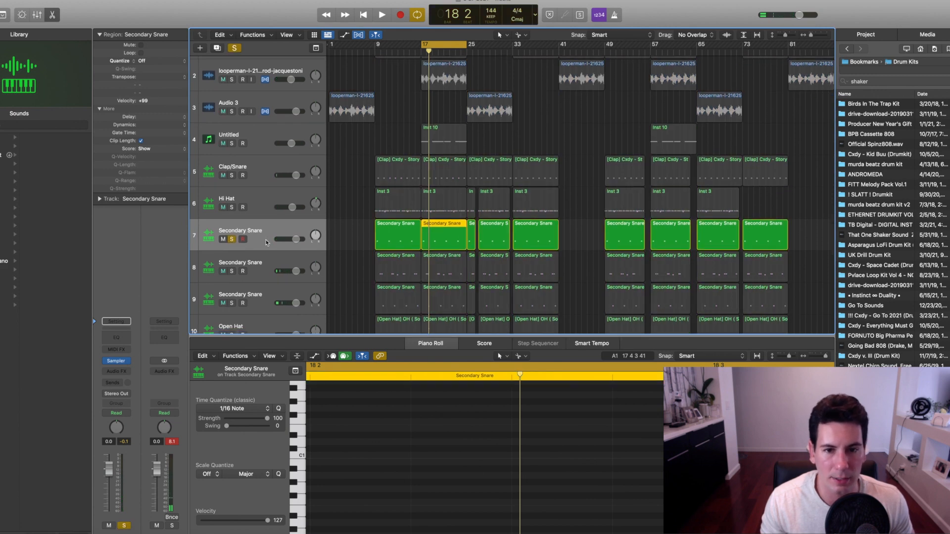
key("space")
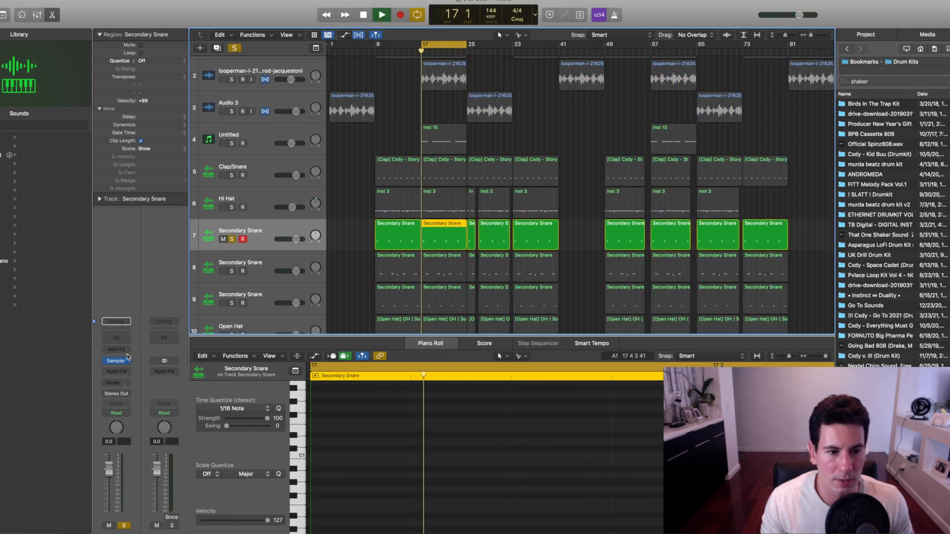
left_click(124, 360)
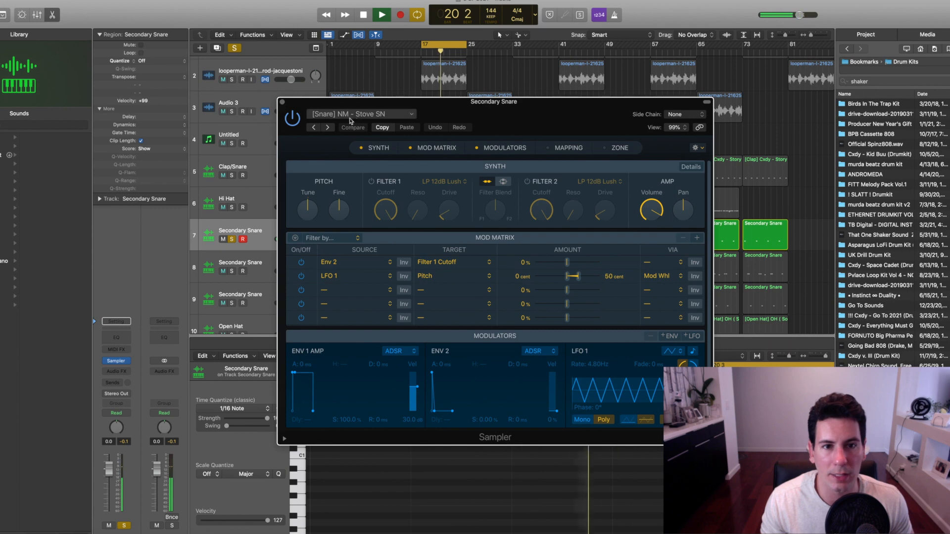
key("space")
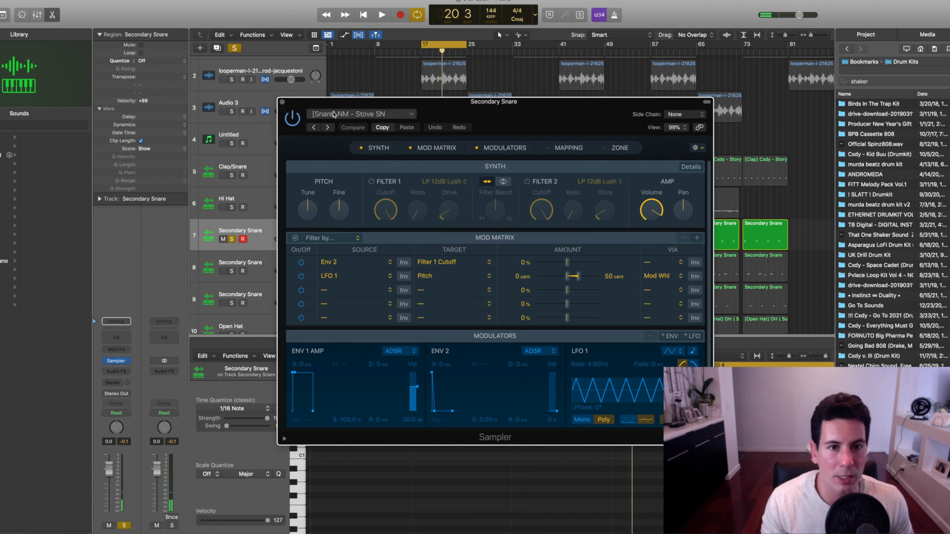
left_click(282, 102)
- Clear the solo, lower track 7's Secondary Snare to -7.0 dB, and pan it to -15 while playing the full mix
mouse_move(297, 240)
left_mouse_down()
mouse_move(282, 245)
mouse_move(291, 239)
left_mouse_up()
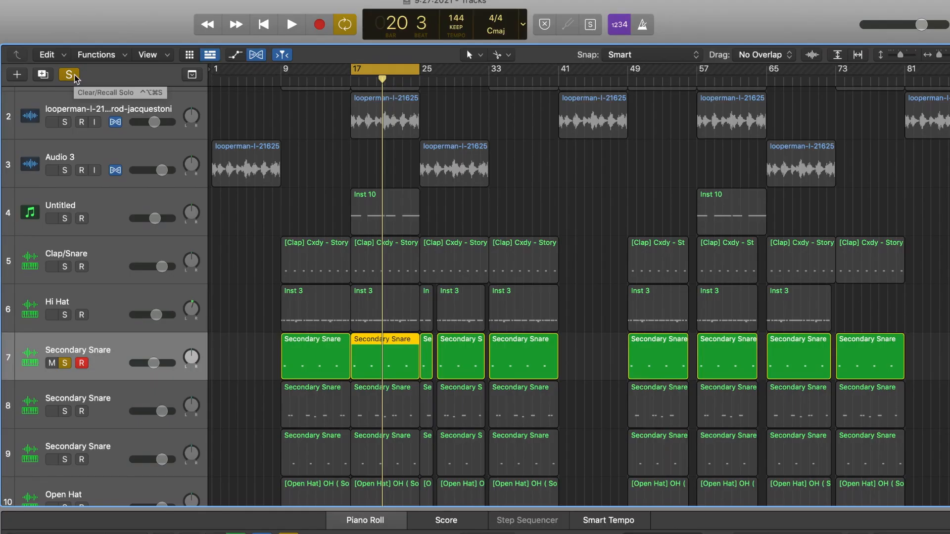
left_click(69, 75)
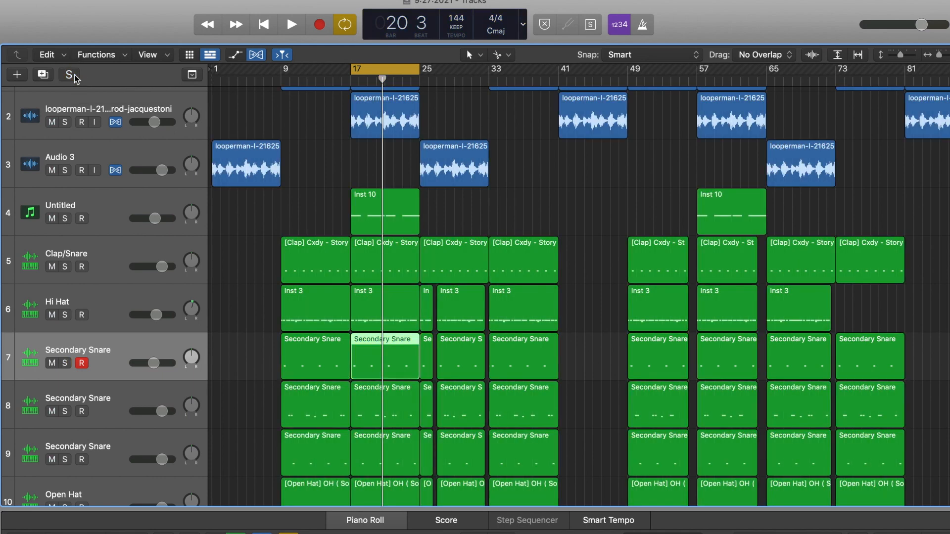
key("space")
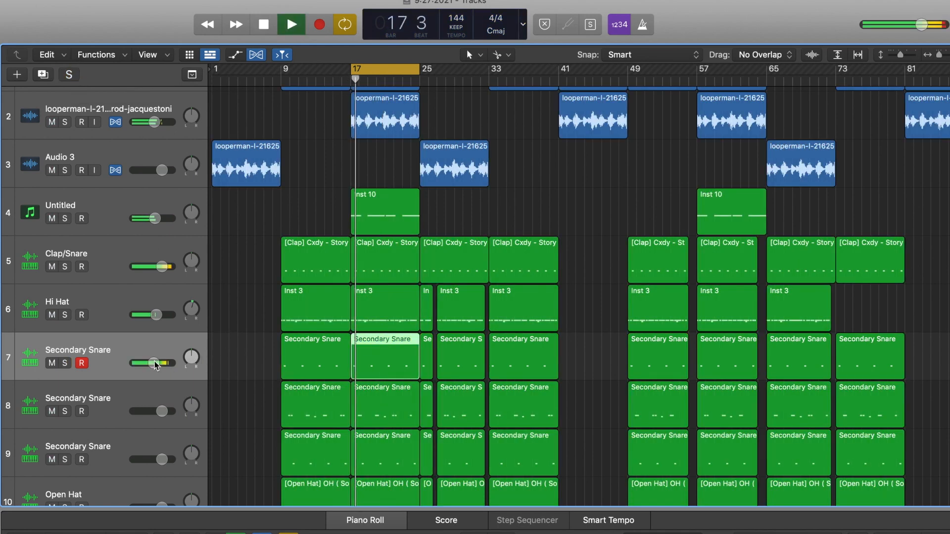
left_click_drag(156, 366, 191, 362)
key("space")
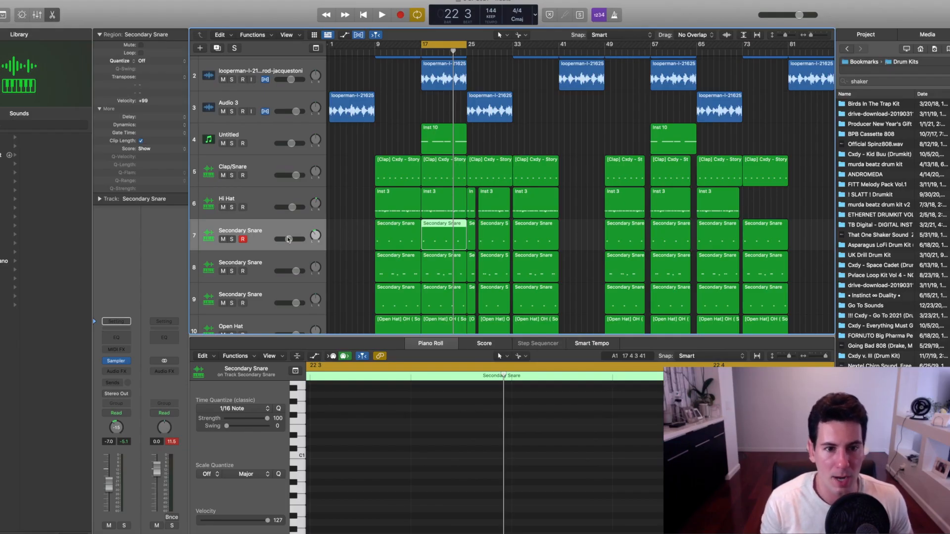
- Replay the full mix and lower track 7's Secondary Snare volume to -8.0 dB
scroll(277, 237, "down", 1)
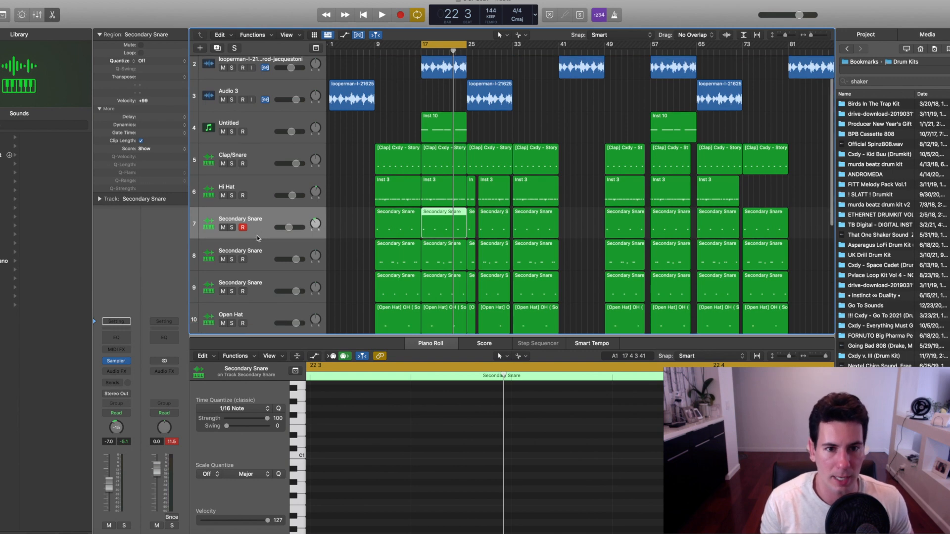
key("space")
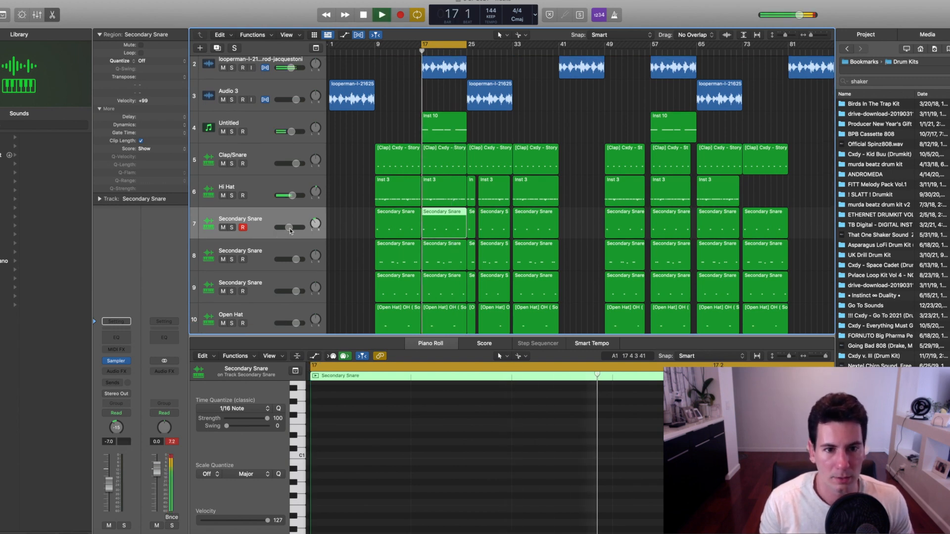
left_click_drag(139, 349, 134, 349)
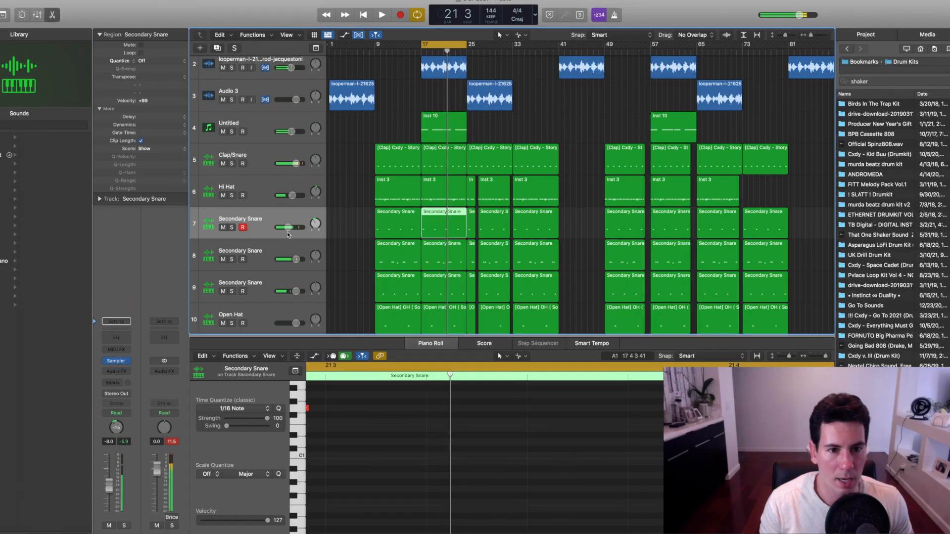
- Solo and play the Secondary Snare on track 8, view its Sampler, close it, and return the playhead to bar 17
left_click(259, 255)
left_click(230, 260)
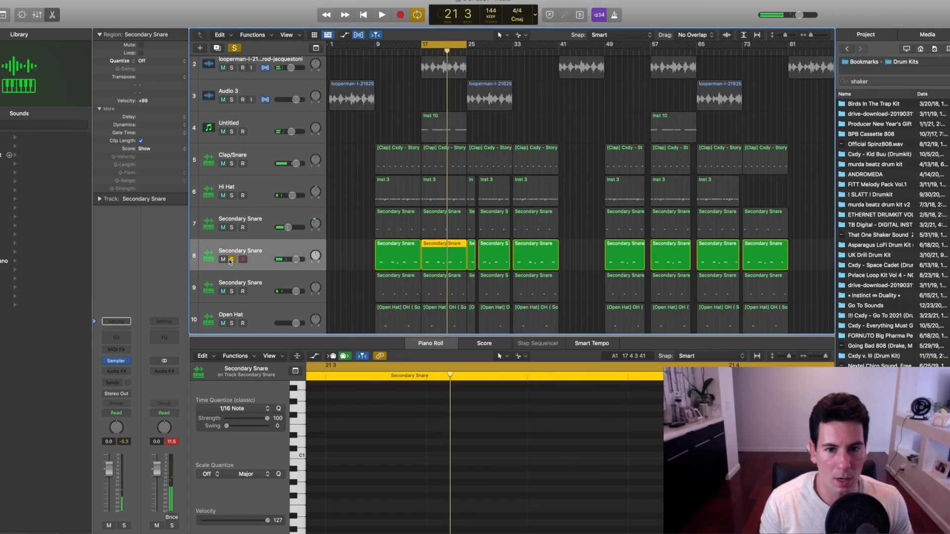
key("space")
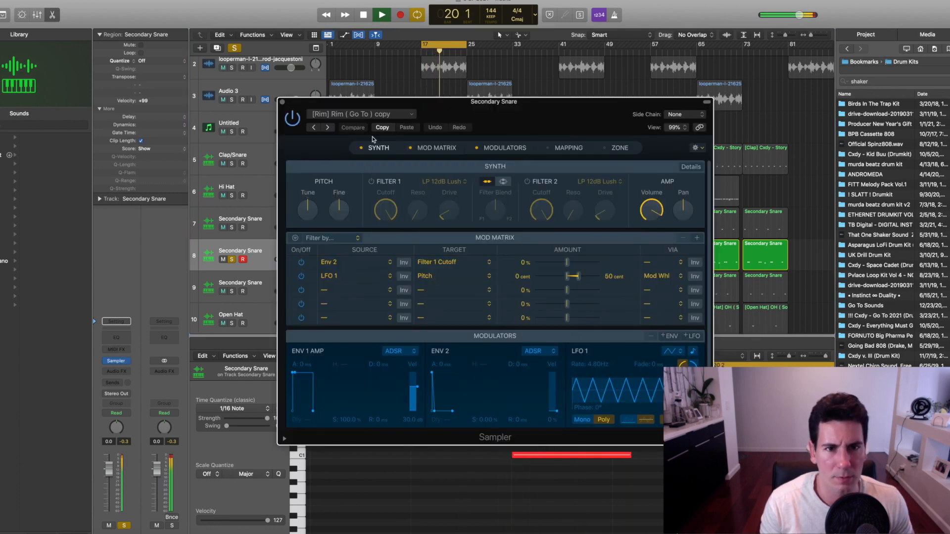
key("space")
left_click(282, 103)
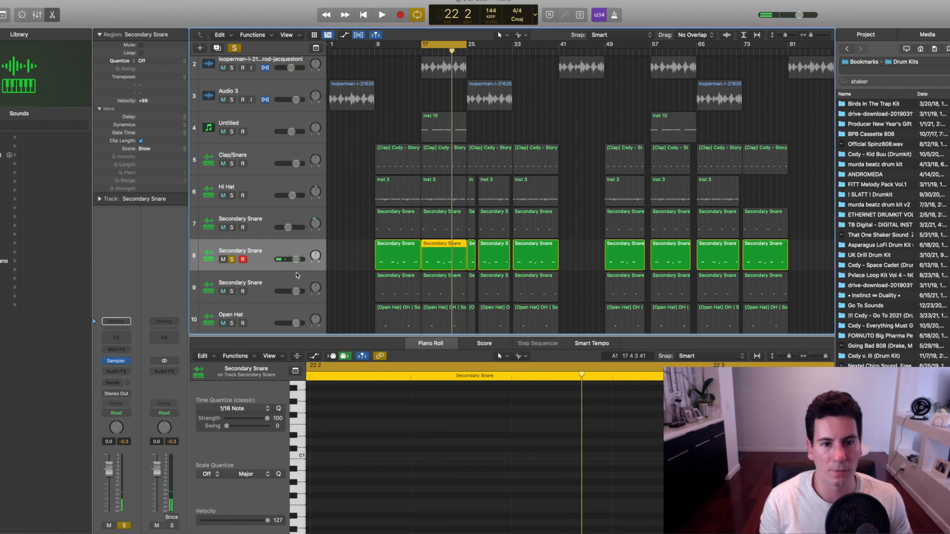
key("Return")
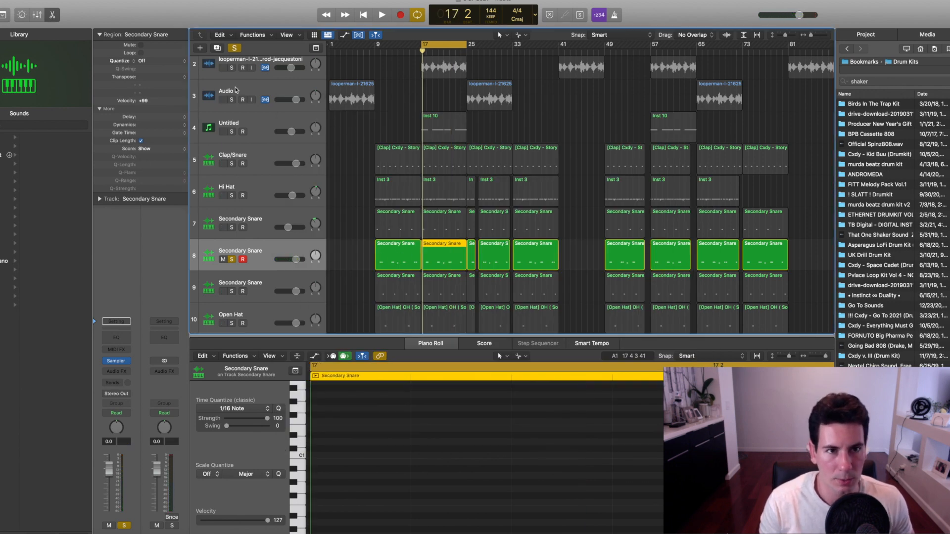
- Clear the solo and lower track 8's Secondary Snare to -4.0 dB while playing the full mix
left_click(236, 48)
key("space")
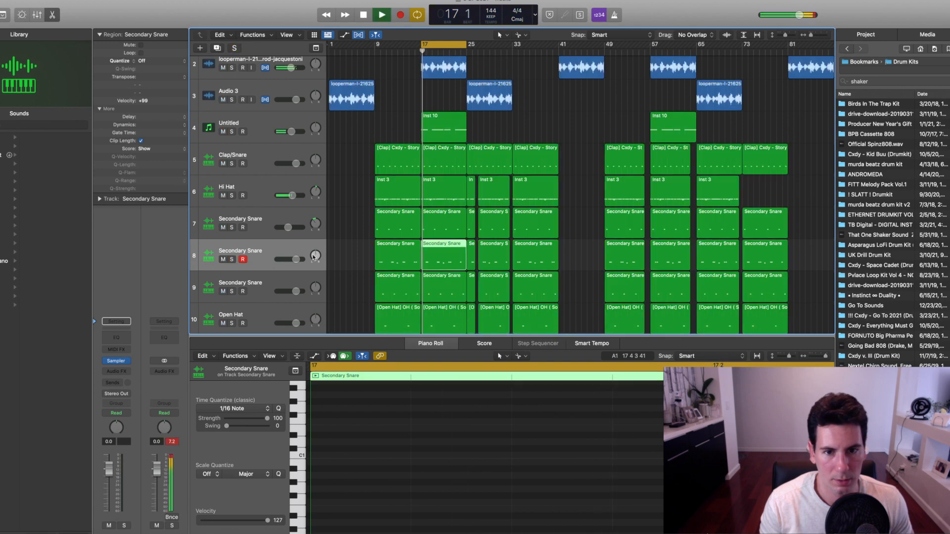
left_click_drag(296, 260, 280, 263)
key("space")
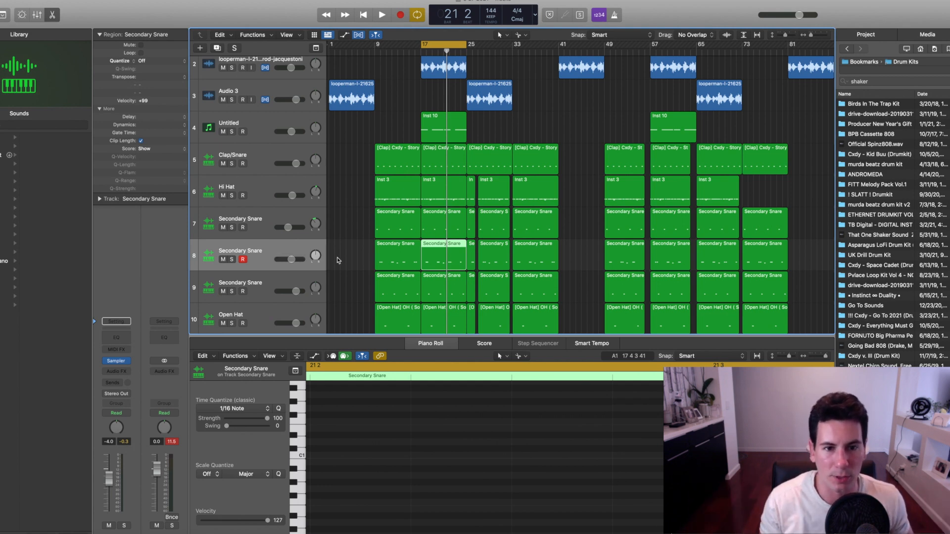
- Pan track 8's Secondary Snare to +20 and lower its volume to -4.5 dB while replaying the full mix
left_click_drag(314, 256, 314, 252)
key("space")
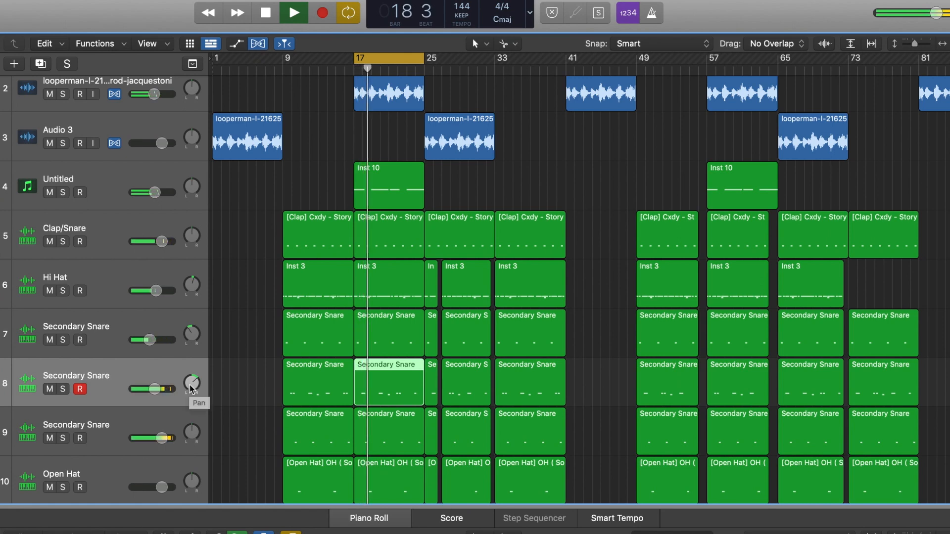
left_click_drag(155, 389, 154, 390)
left_click(150, 340)
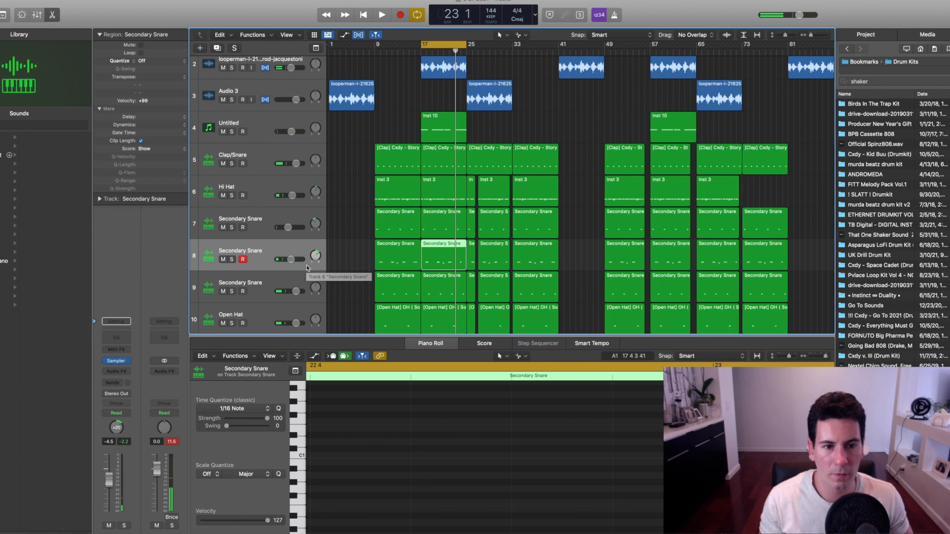
- Solo and play the Secondary Snare on track 9, view its Sampler, close it, and stop playback
scroll(307, 268, "down", 1)
left_click(308, 268)
scroll(347, 277, "down", 1)
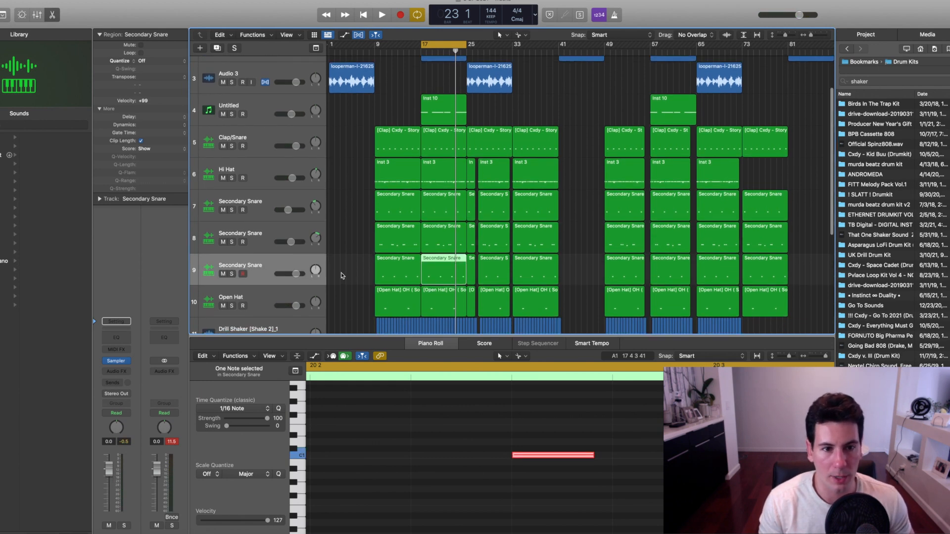
left_click(231, 274)
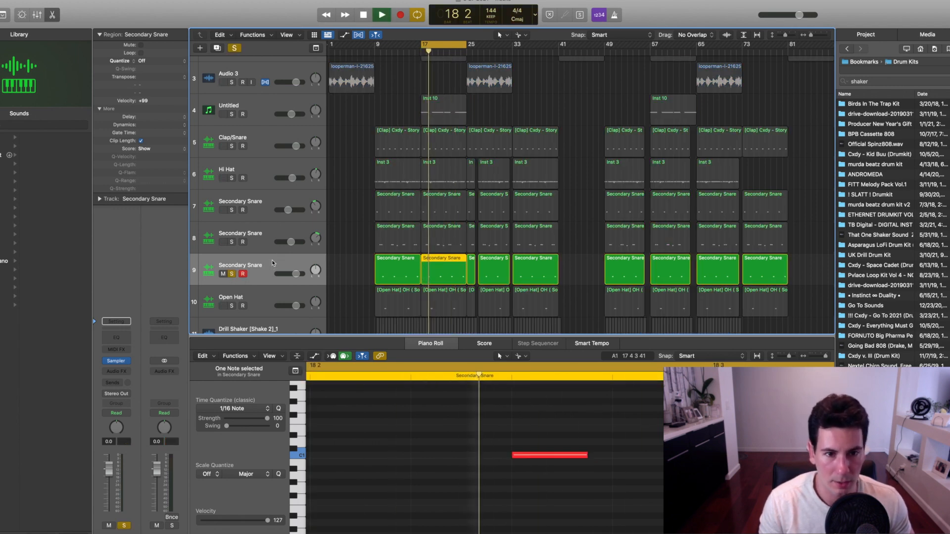
mouse_move(119, 362)
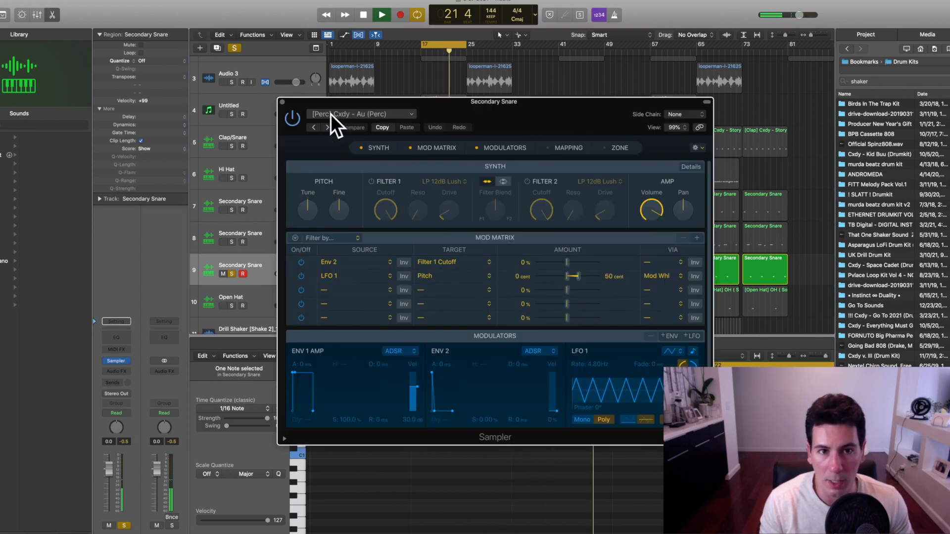
left_click(281, 102)
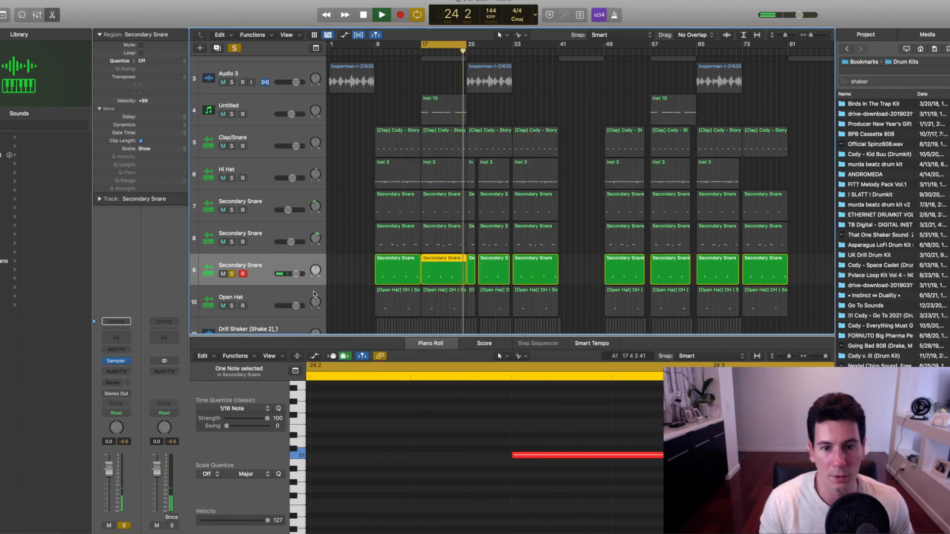
key("space")
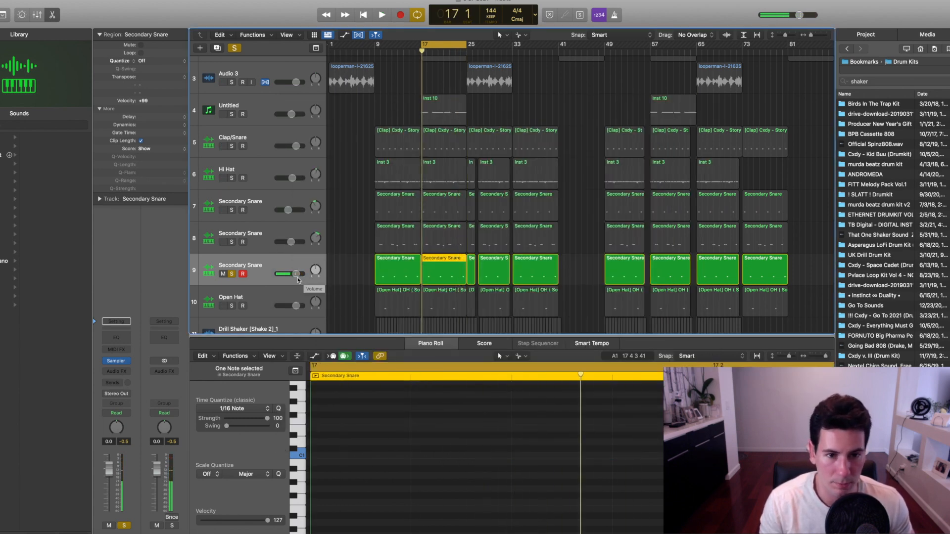
- Clear the solo and lower track 9's Secondary Snare to -6.0 dB while playing the full mix
key("s")
key("space")
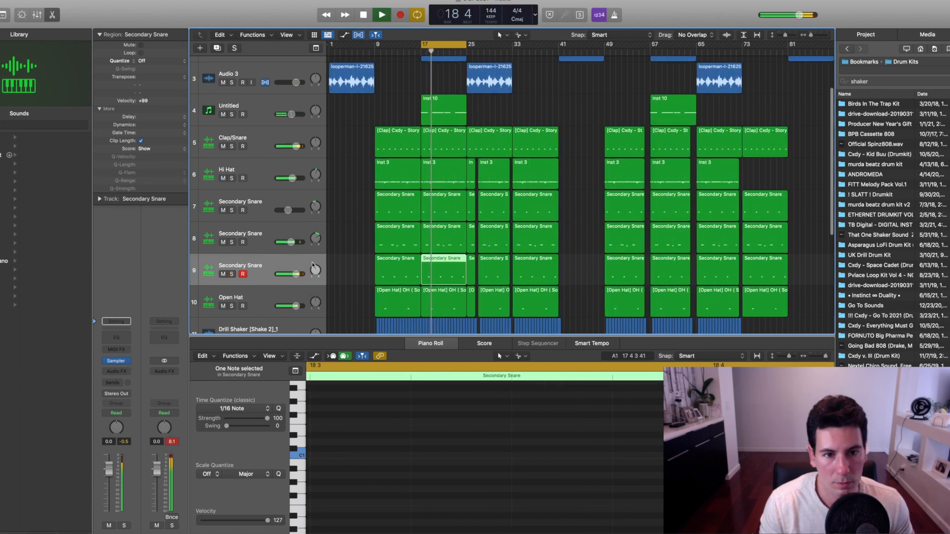
left_click_drag(295, 273, 289, 274)
scroll(294, 272, "down", 1)
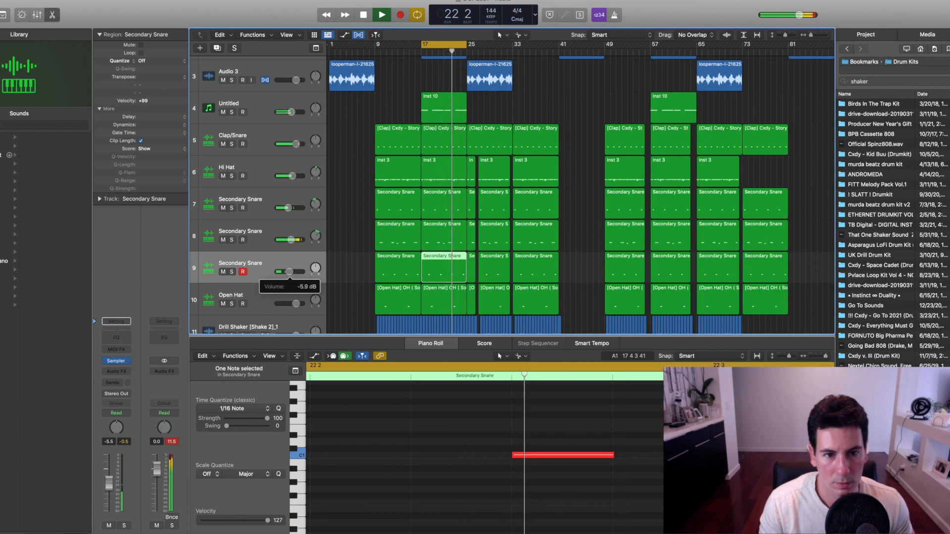
key("space")
key("space")
- Briefly solo track 9's Secondary Snare, return to the full mix, and lower its volume to -7.0 dB during playback
left_click(233, 273)
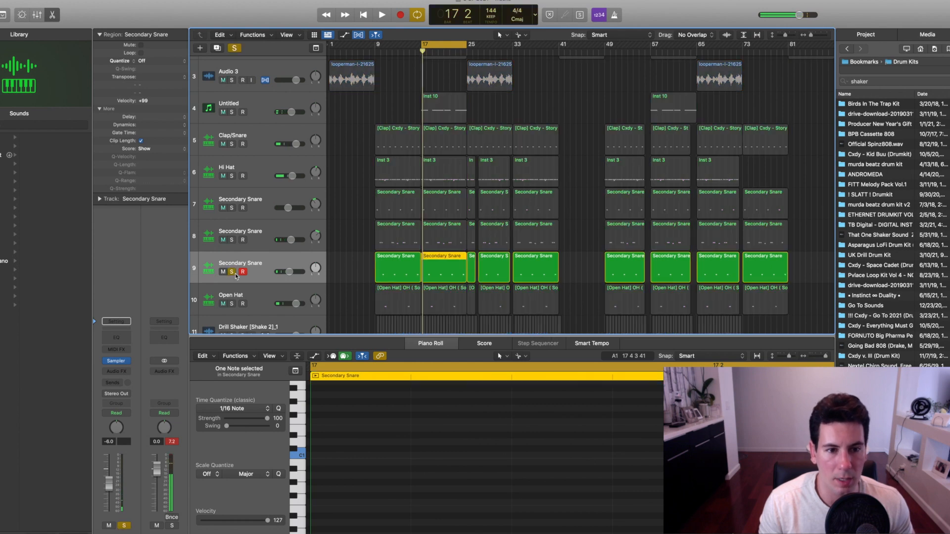
key("space")
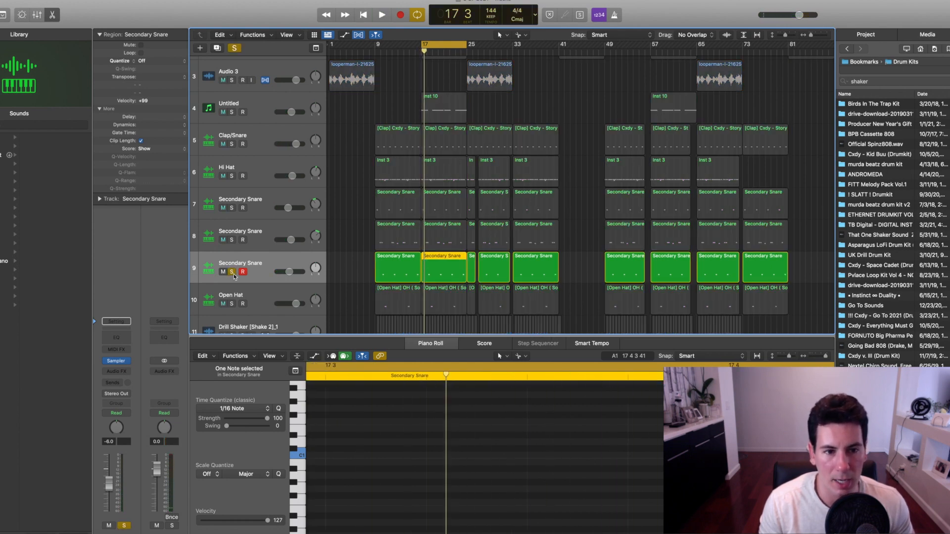
left_click(233, 273)
key("space")
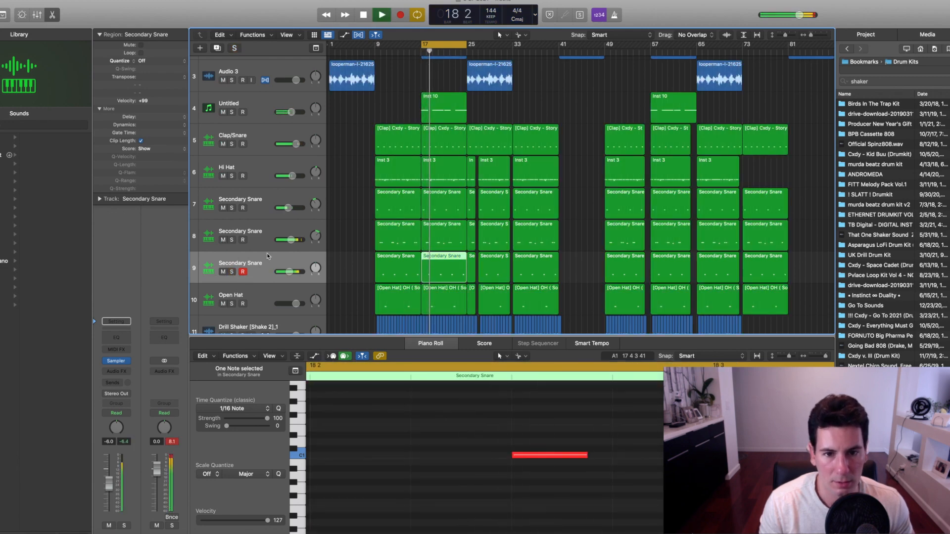
left_click_drag(289, 271, 290, 278)
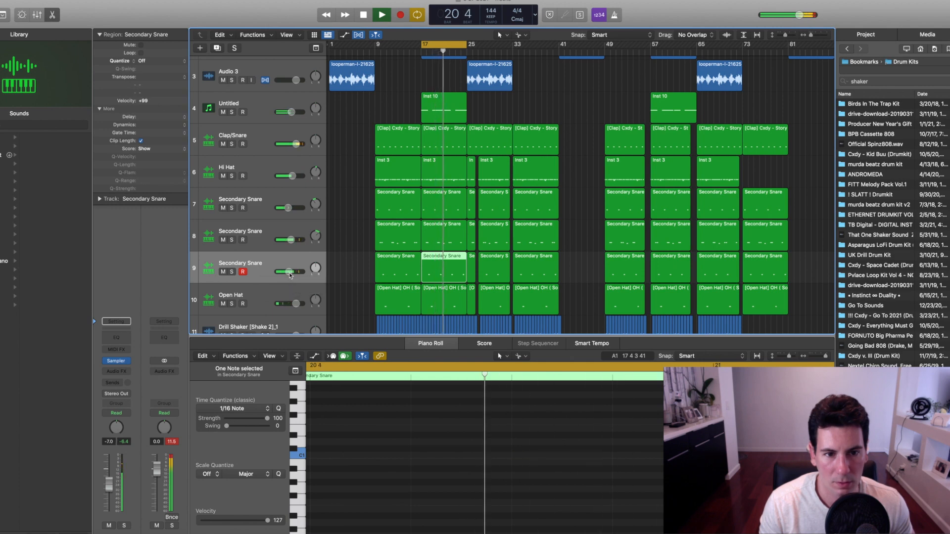
key("space")
- Solo and play the Open Hat on track 10, view its Sampler, close it, and stop playback
scroll(297, 275, "down", 2)
scroll(297, 274, "down", 1)
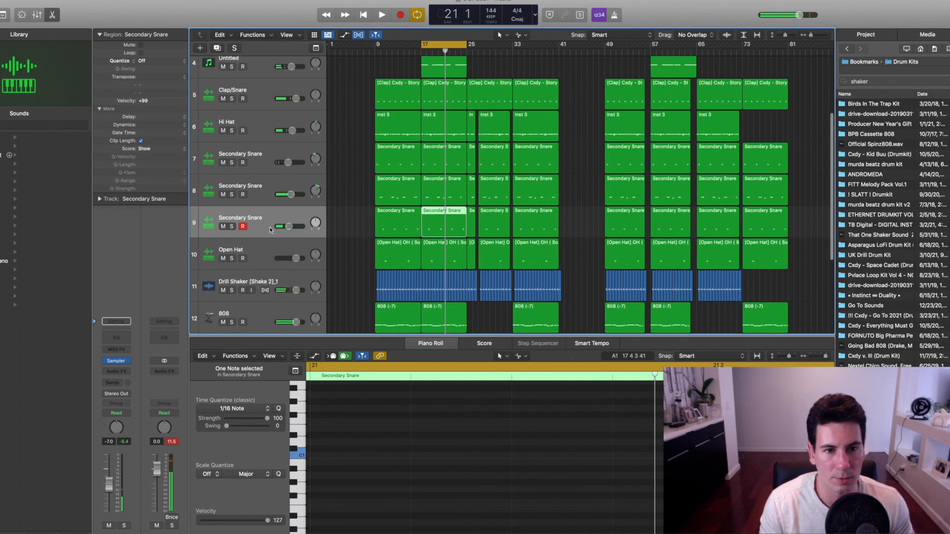
scroll(278, 257, "down", 1)
left_click(260, 236)
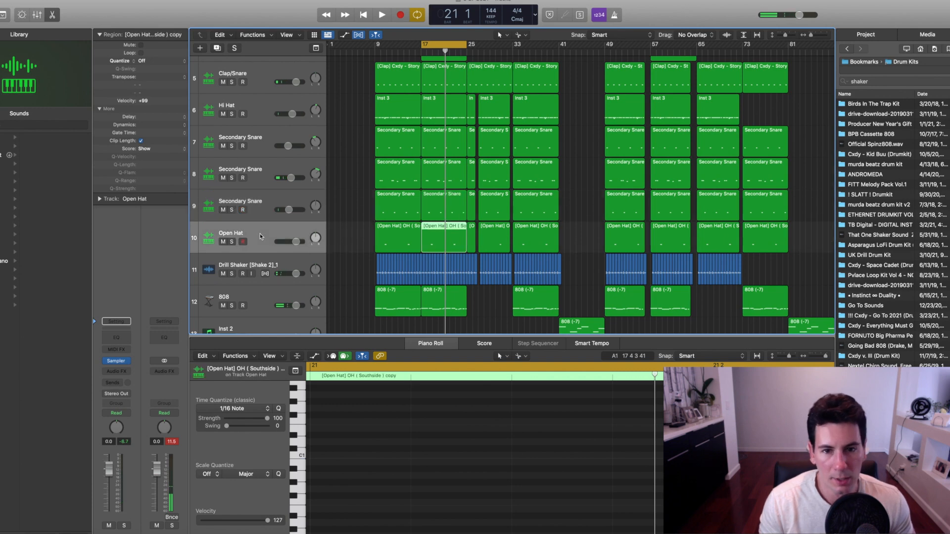
scroll(262, 237, "up", 2)
scroll(269, 249, "down", 1)
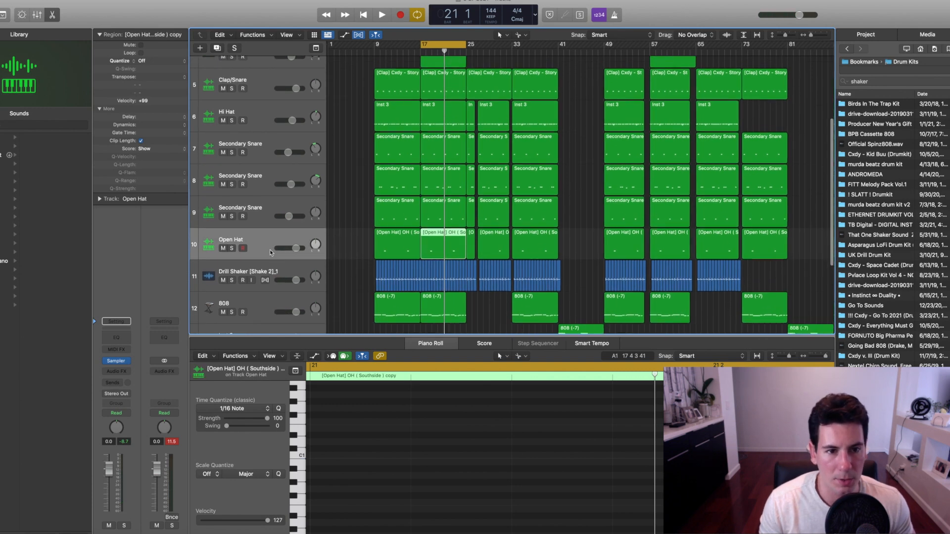
left_click(232, 248)
key("space")
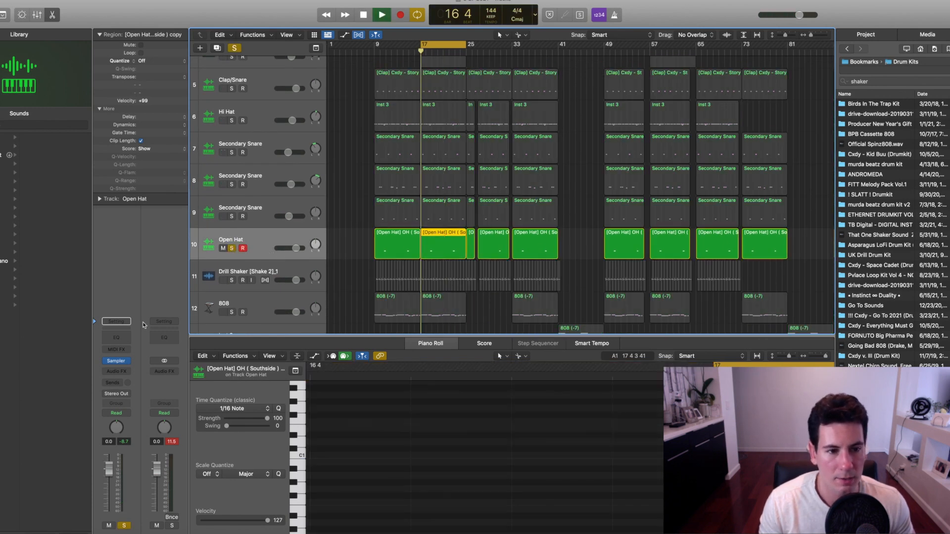
left_click(117, 362)
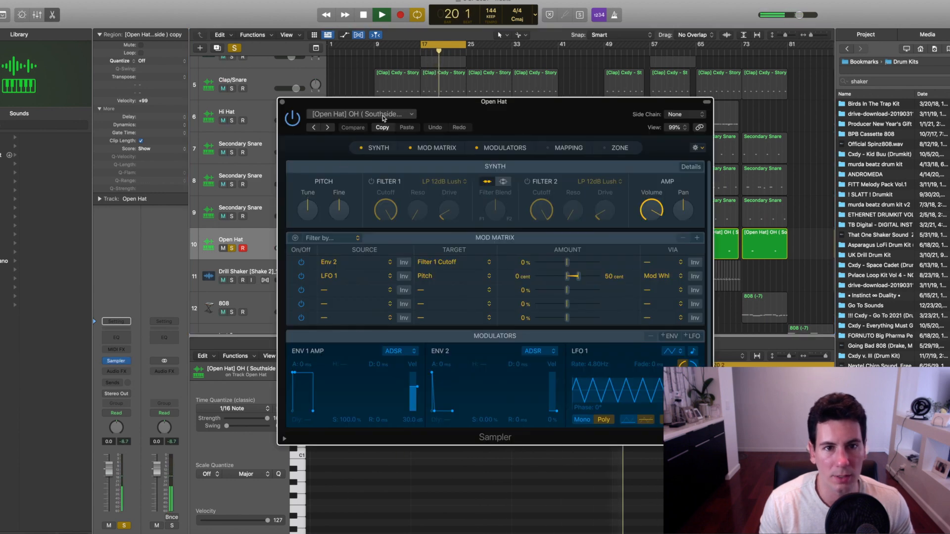
left_click(282, 103)
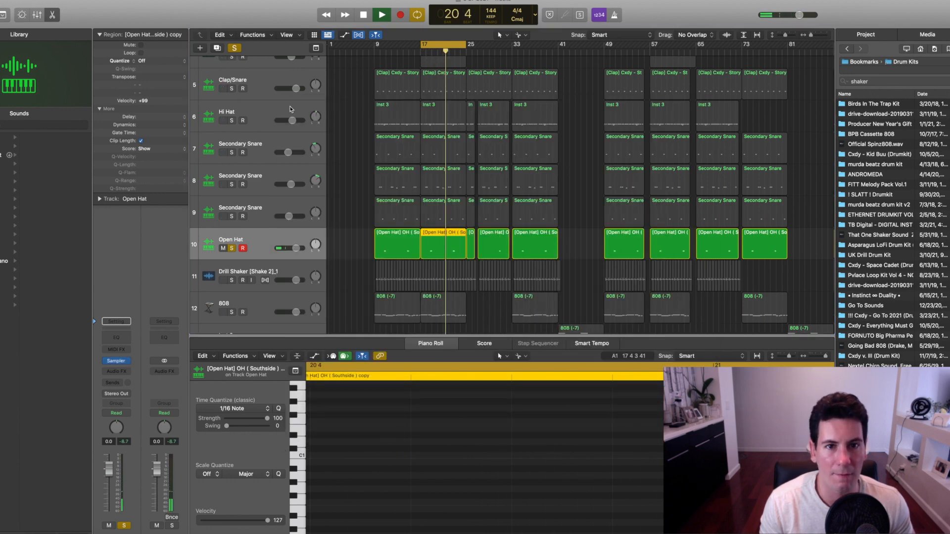
key("space")
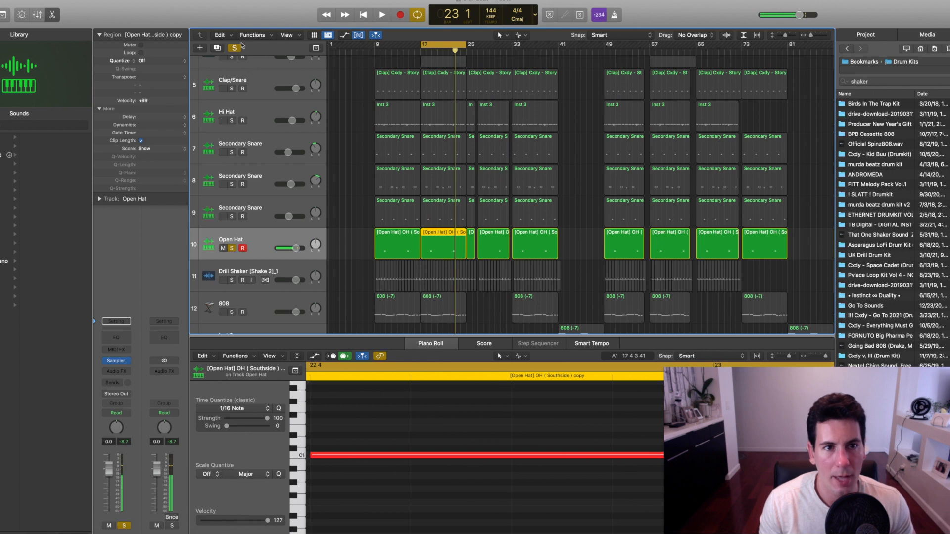
- Clear the solo, pan the Open Hat to the right, and lower it to -8.0 dB while playing the full mix
left_click(232, 49)
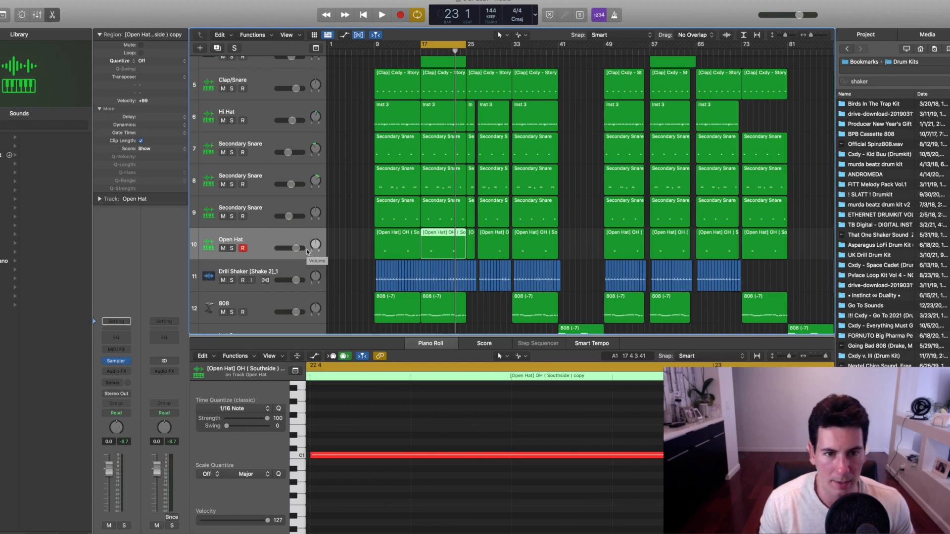
key("space")
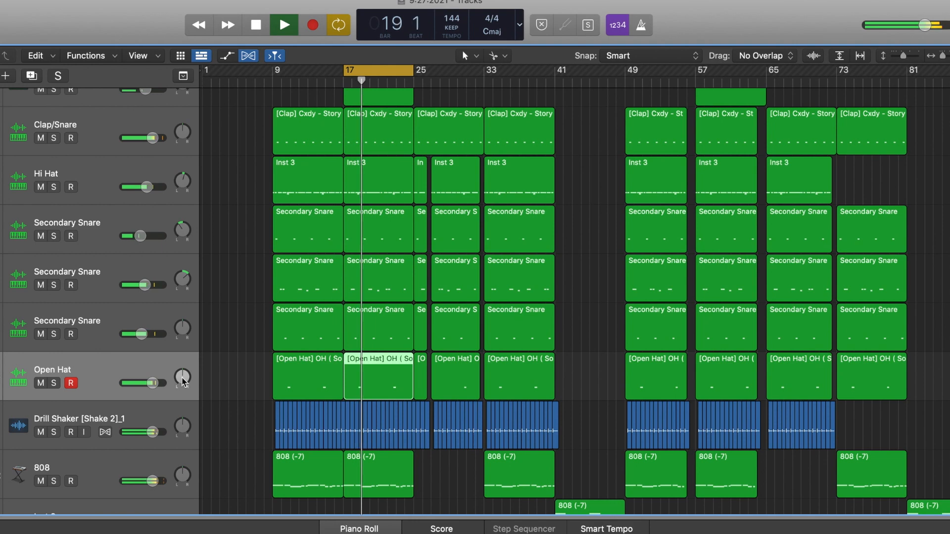
left_click_drag(183, 385, 183, 373)
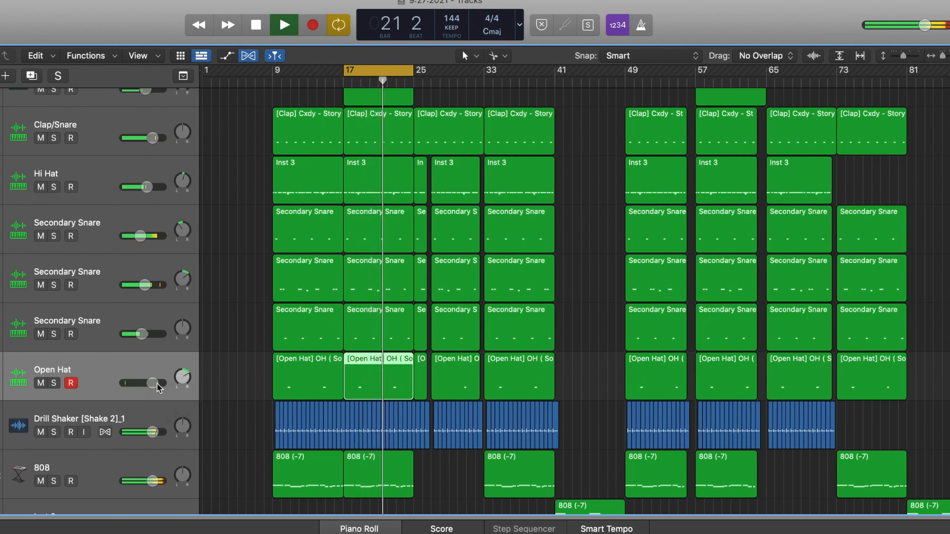
mouse_move(152, 383)
left_mouse_down()
mouse_move(138, 383)
mouse_move(158, 389)
mouse_move(130, 387)
mouse_move(138, 386)
left_mouse_up()
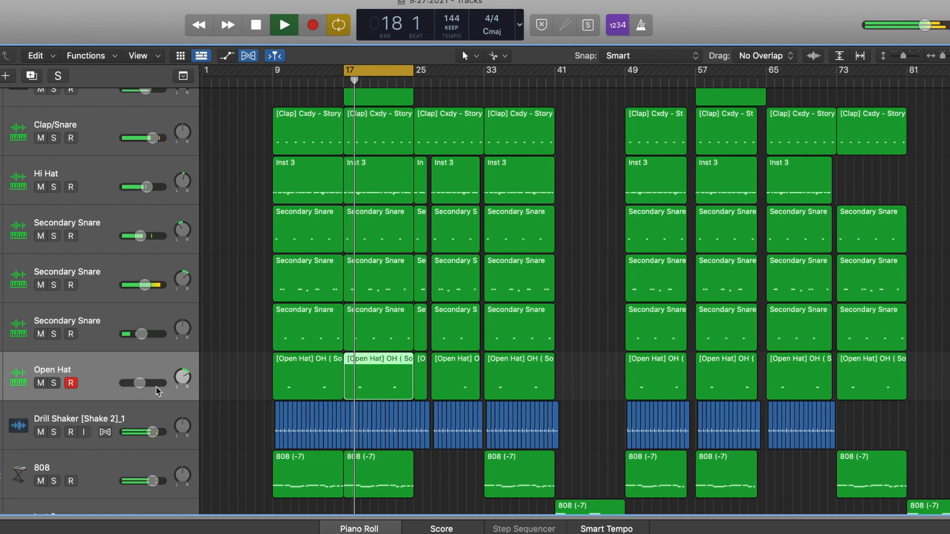
left_click_drag(144, 385, 142, 384)
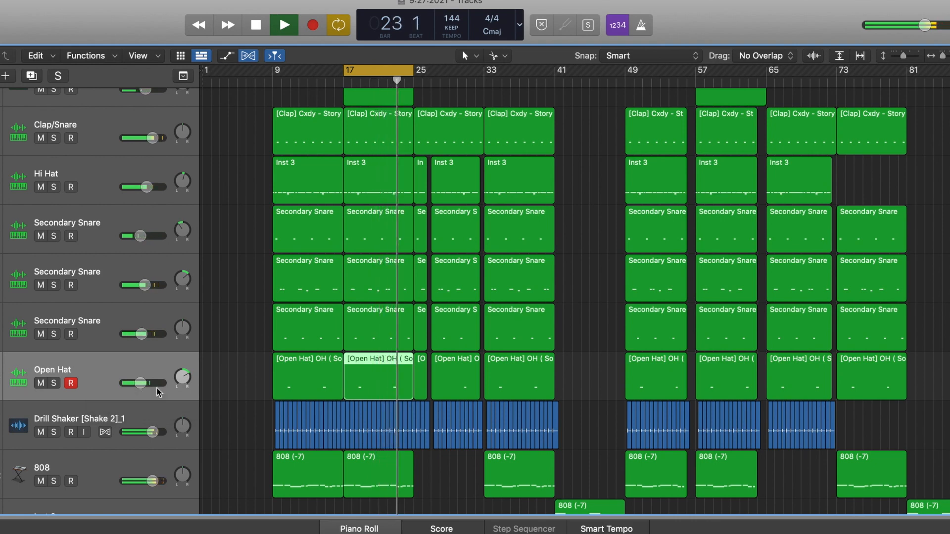
key("space")
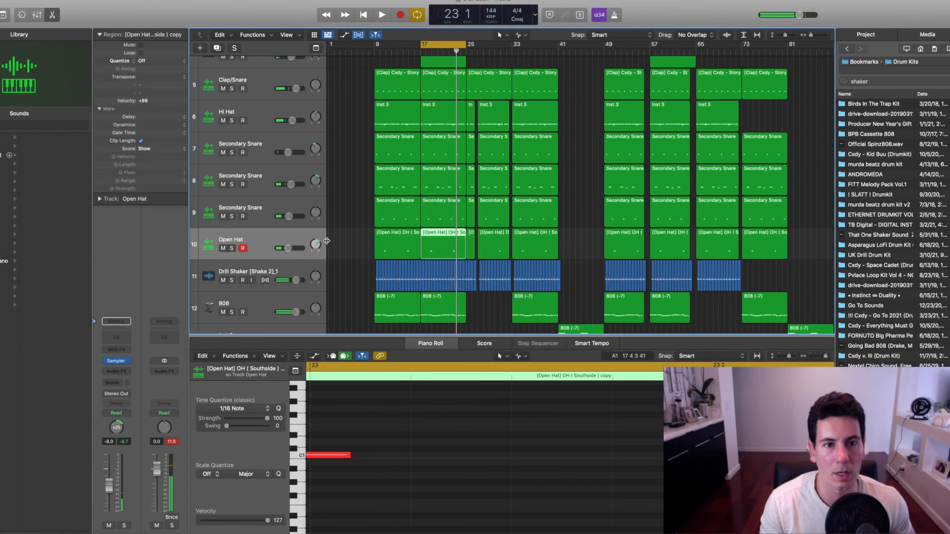
- Solo and play the Drill Shaker on track 11
key("super+Up")
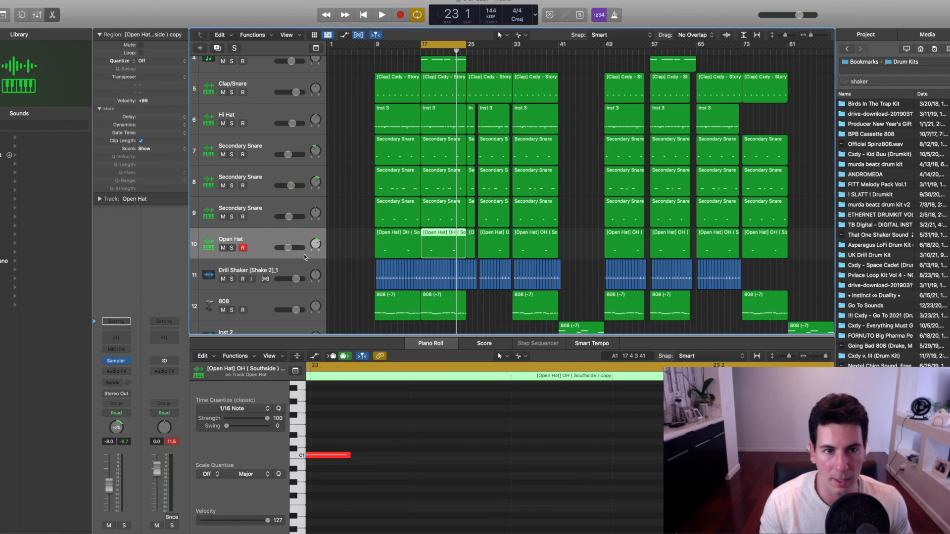
scroll(299, 273, "down", 1)
left_click(288, 264)
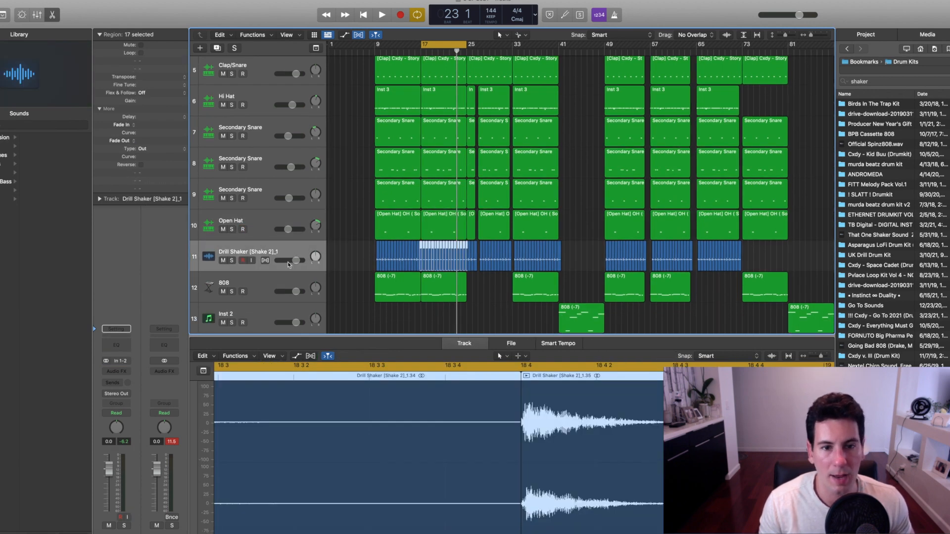
key("super+Right")
scroll(356, 272, "left", 3)
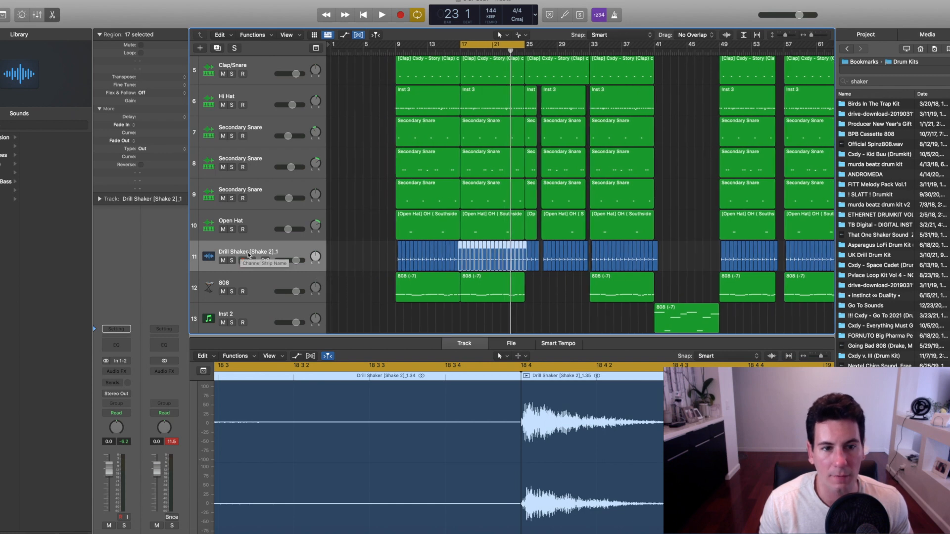
key("super+Right")
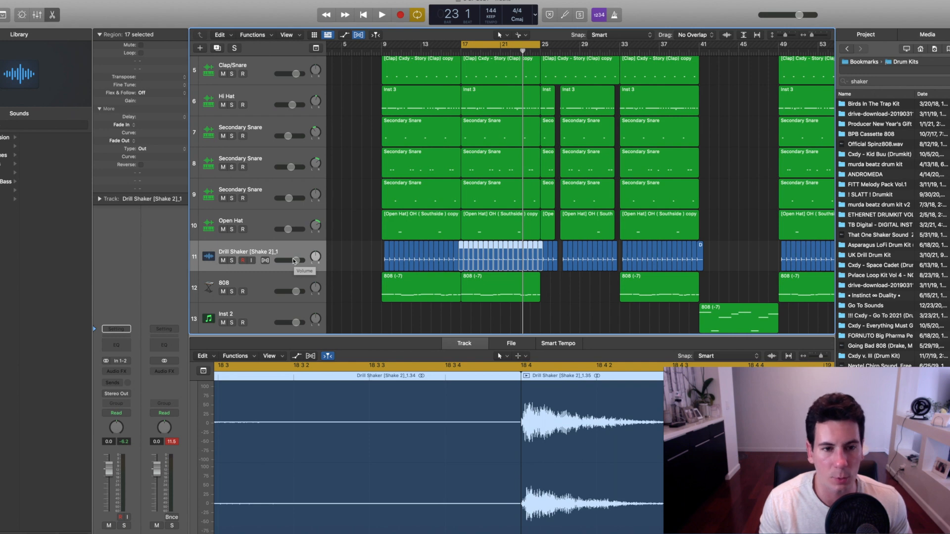
left_click(232, 260)
key("space")
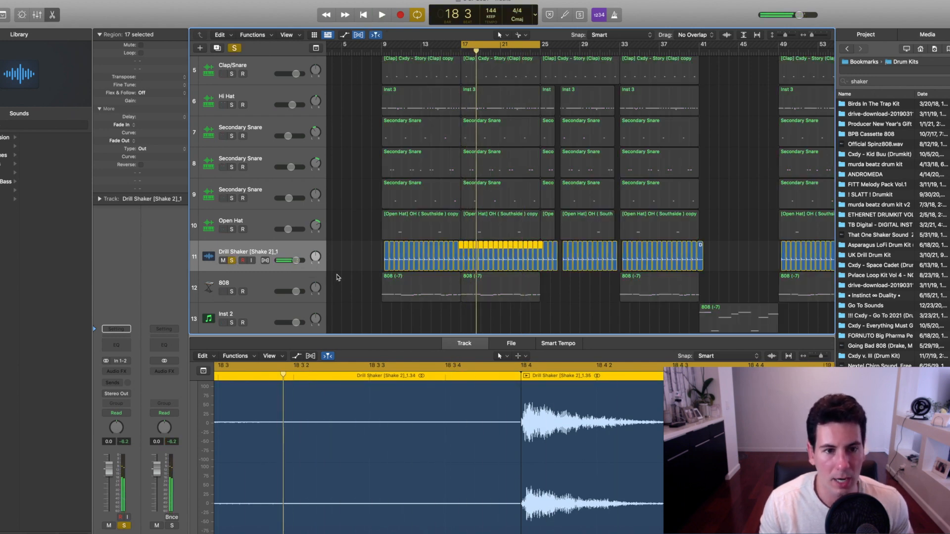
- Clear the solo, lower the Drill Shaker to -5.3 dB, and play the full mix from bar 17
key("super+Down")
key("super+Down")
key("super+Right")
left_click(232, 258)
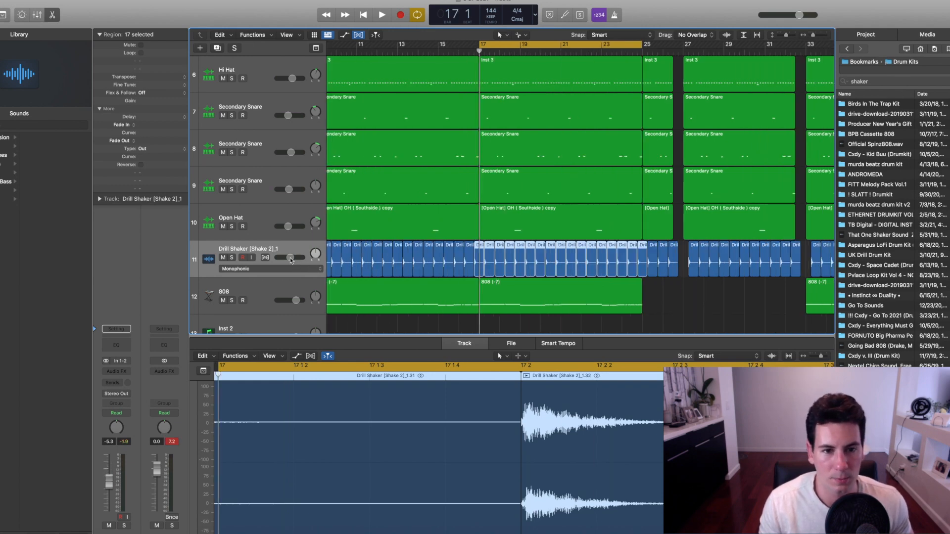
key("space")
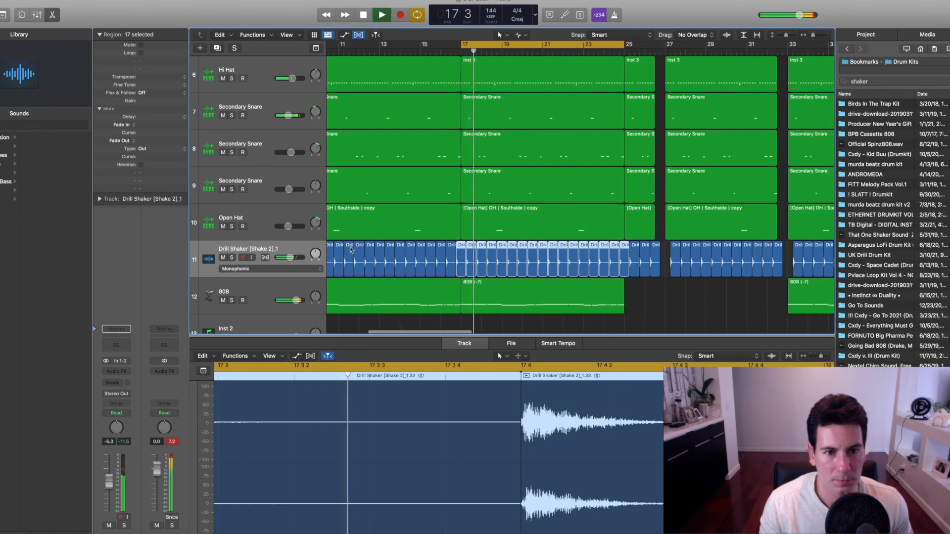
- Lower the Drill Shaker on track 11 to -13.0 dB and replay the full mix from bar 17
left_click(286, 261)
left_click_drag(286, 262, 283, 261)
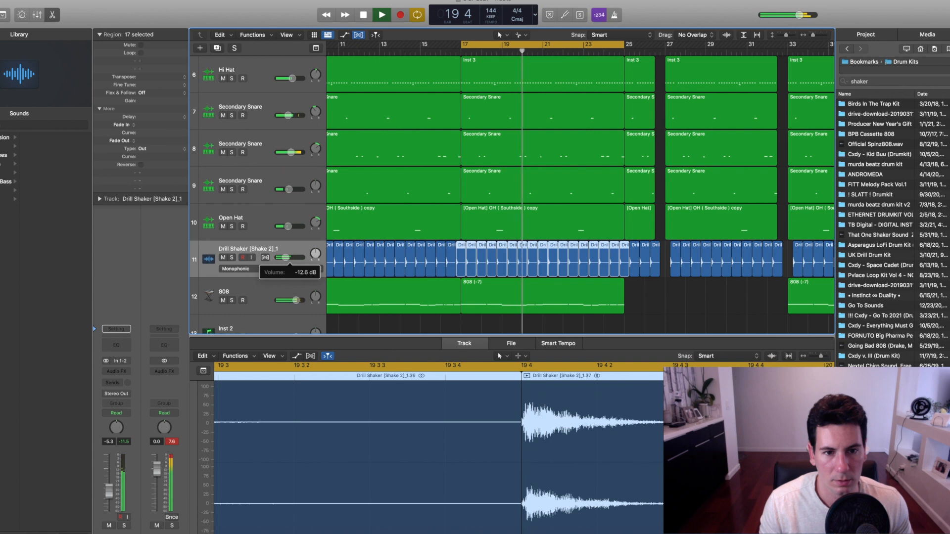
key("space")
left_click_drag(286, 259, 285, 259)
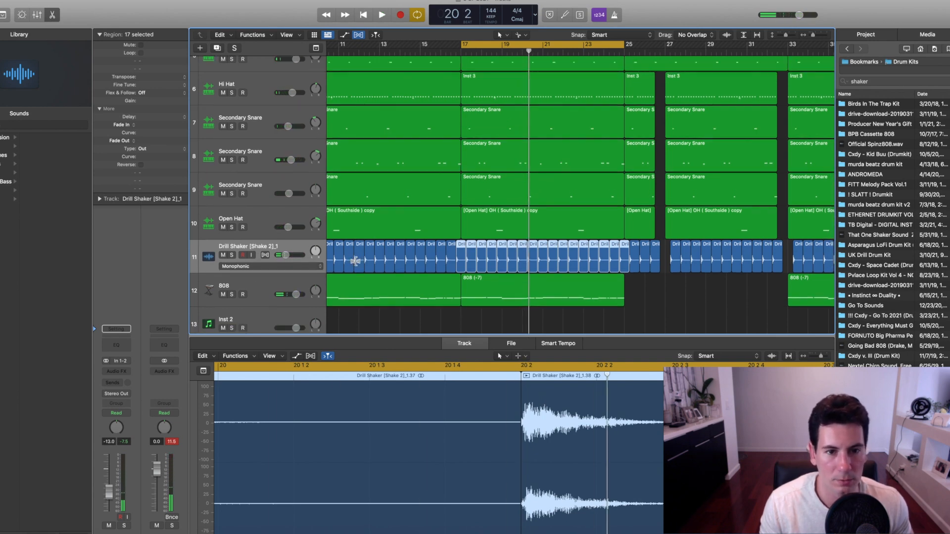
key("space")
key("super+Right")
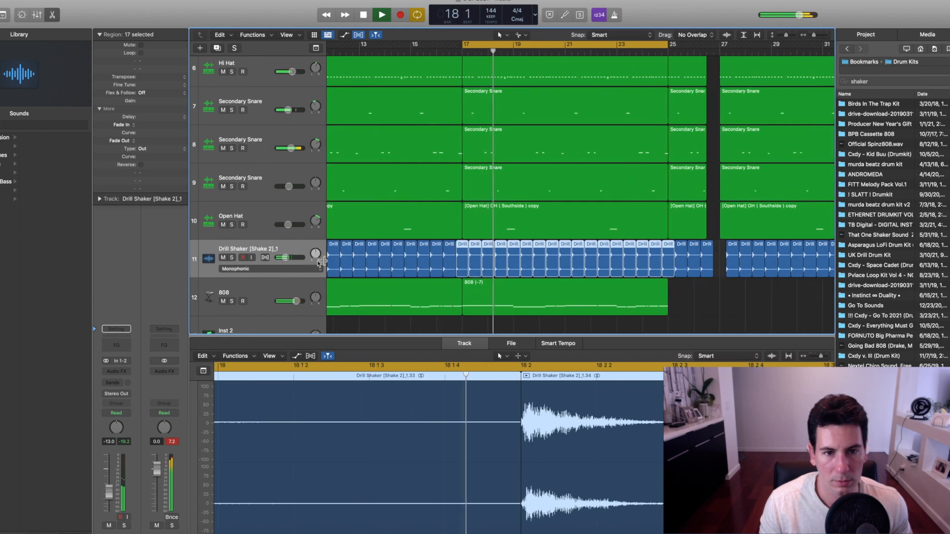
- Pan the Drill Shaker slightly left, bring its volume to -12.0 dB in the mix, and stop playback
left_click_drag(286, 258, 316, 258)
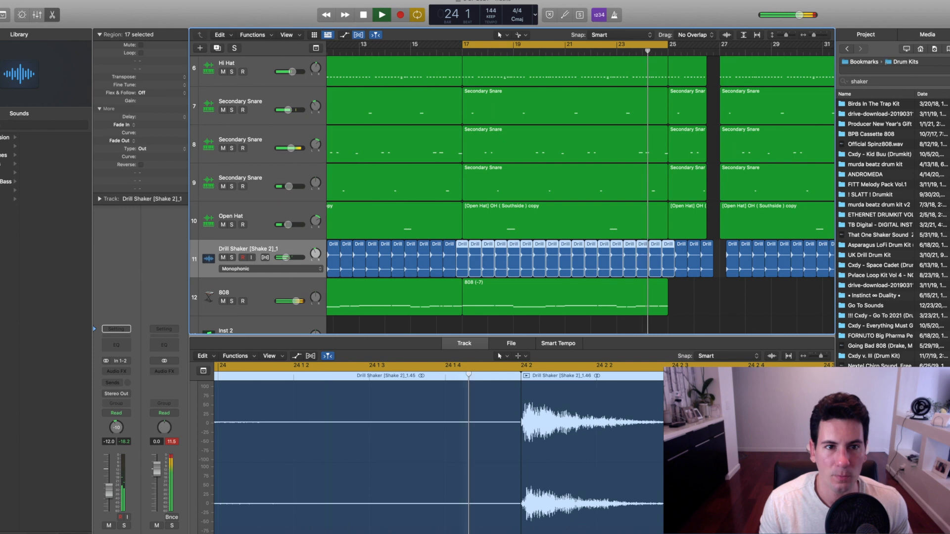
key("super+Up")
scroll(435, 262, "up", 1)
scroll(435, 262, "down", 4)
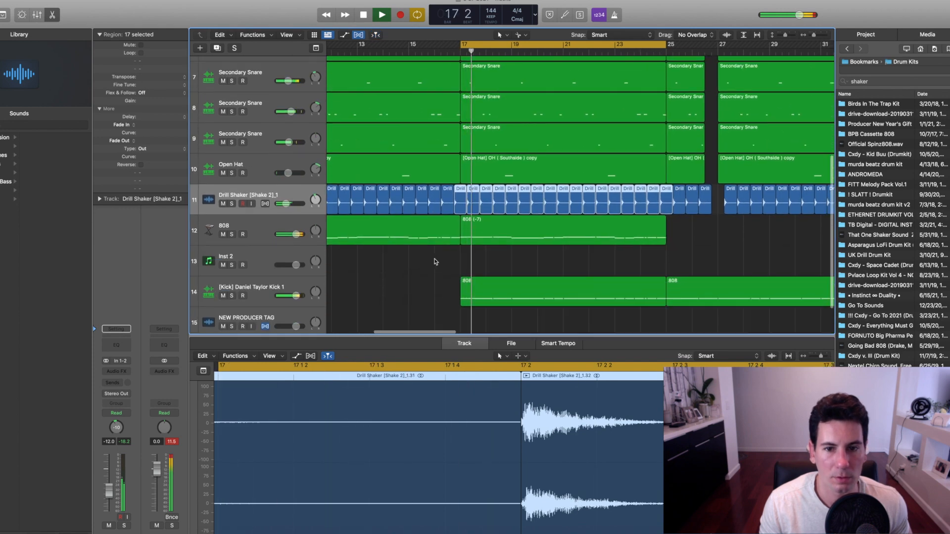
key("space")
- Select the Inst 2 track and move the cycle range to bars 41 to 49 over its first region
scroll(440, 263, "down", 1)
left_click(439, 264)
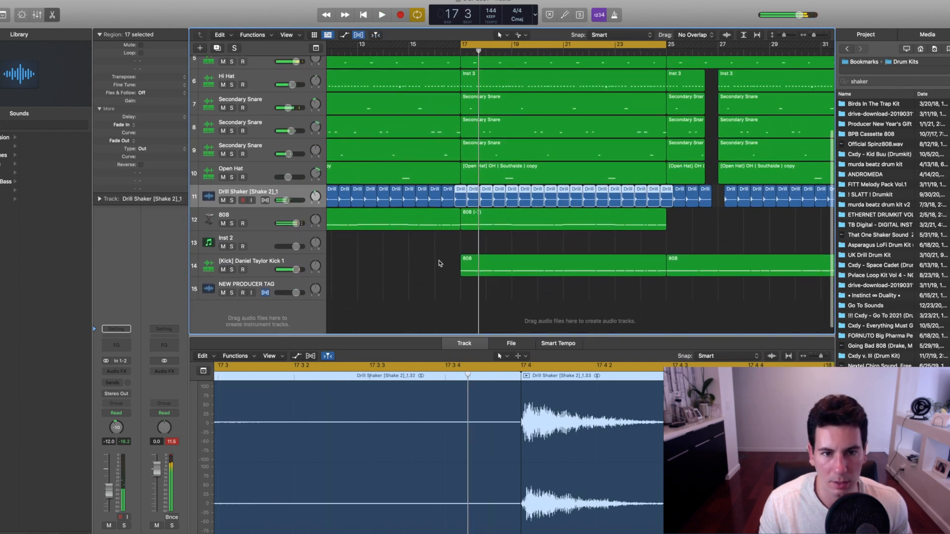
key("z")
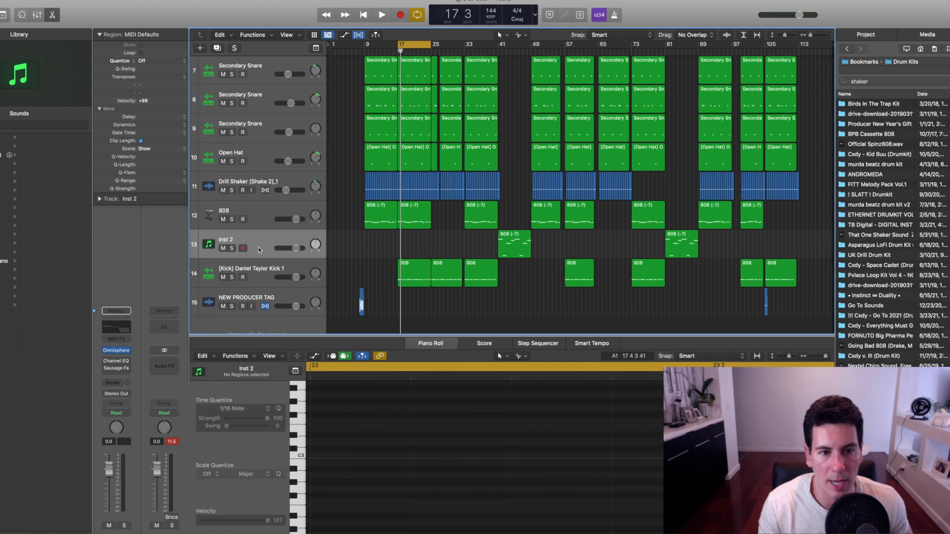
left_click_drag(415, 44, 515, 44)
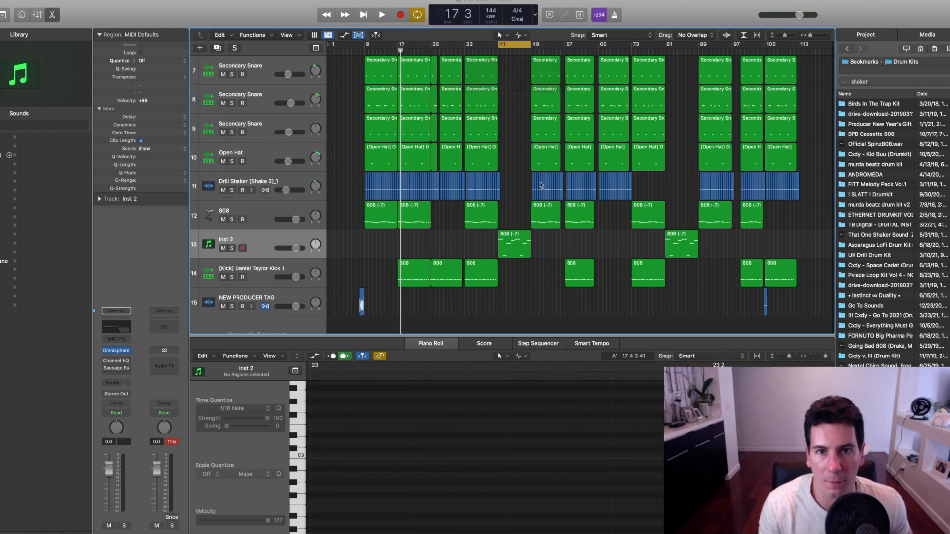
- View the Growler Moog Bass patch in Inst 2's Omnisphere, close it, and play the track soloed with its notes in view
scroll(569, 192, "up", 5)
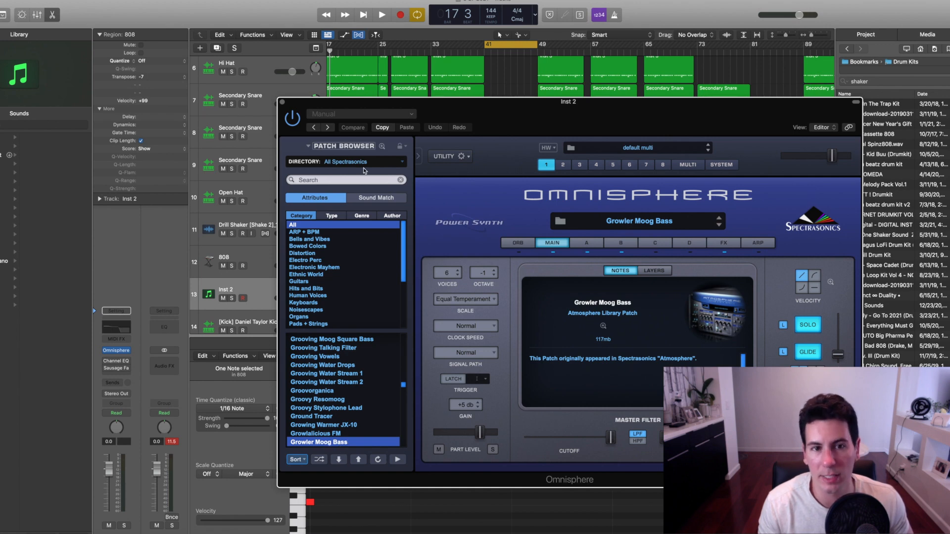
left_click(283, 103)
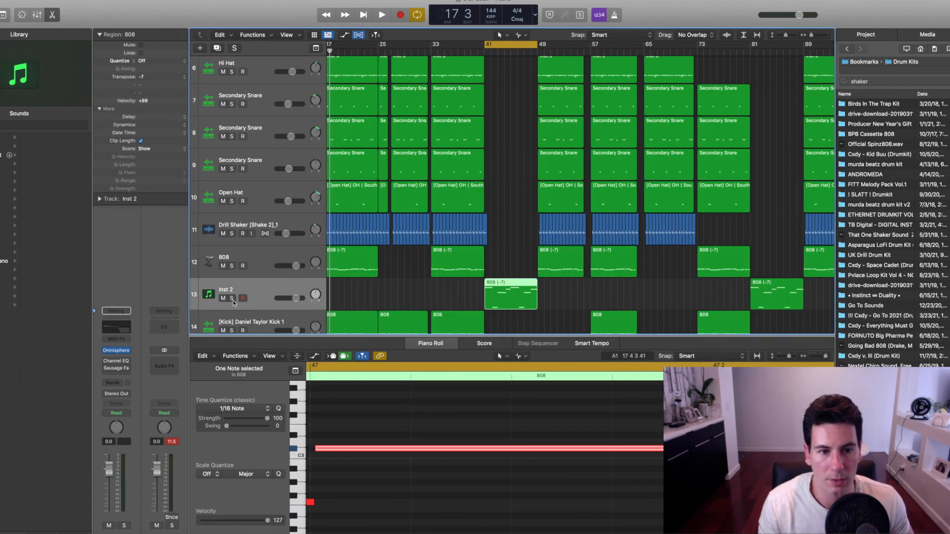
left_click(232, 298)
key("space")
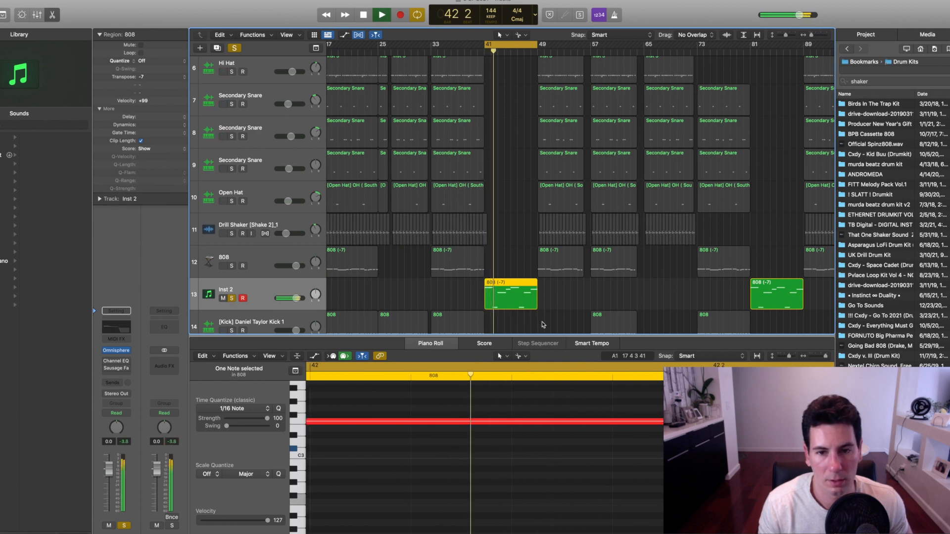
scroll(544, 320, "up", 4)
scroll(533, 425, "down", 10)
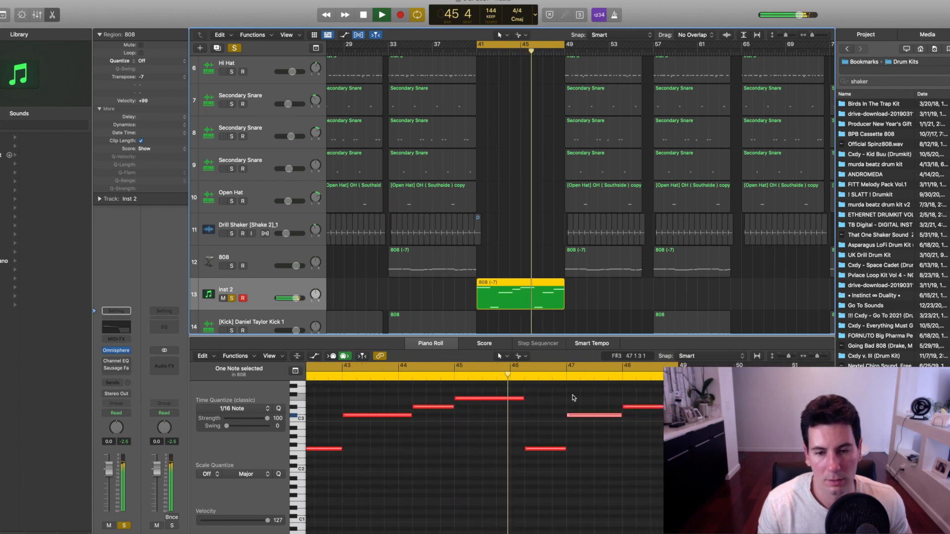
- Add Audio 6 and the looperman loop on track 2 to the solo and listen to them with Inst 2
scroll(262, 128, "up", 5)
scroll(263, 127, "down", 1)
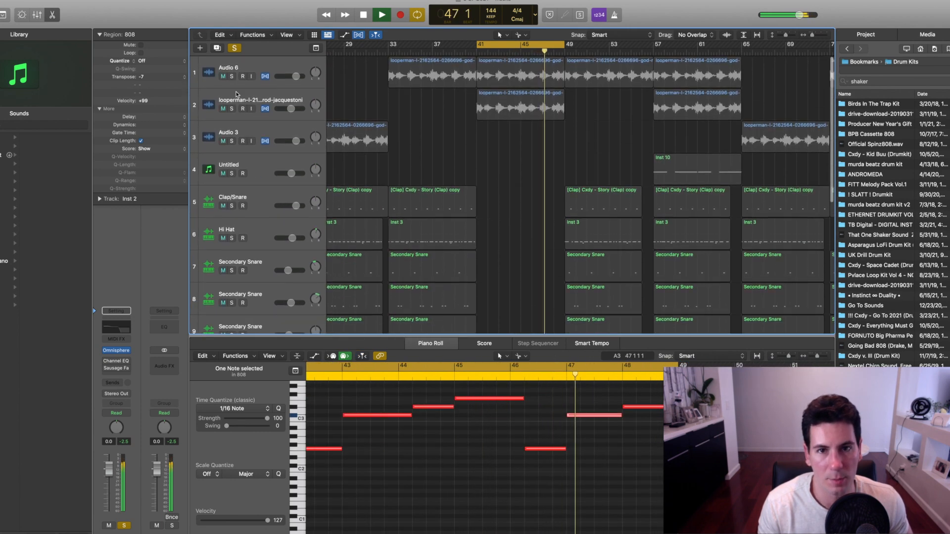
left_click(231, 77)
left_click(232, 109)
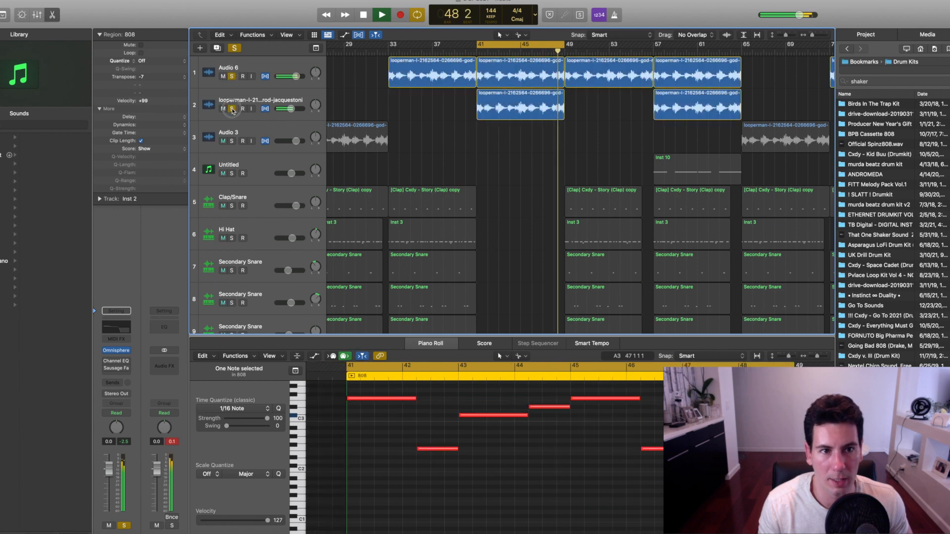
scroll(502, 149, "down", 5)
scroll(501, 149, "down", 5)
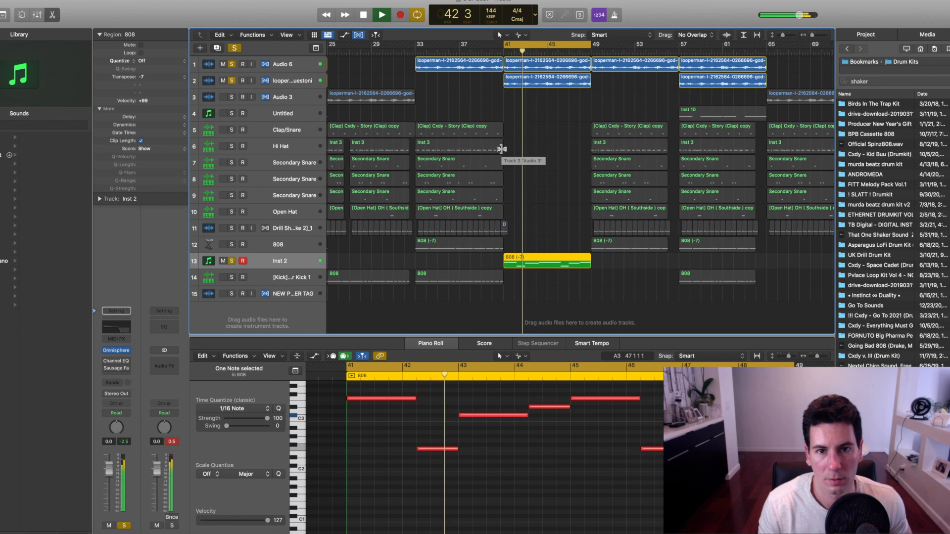
scroll(502, 151, "down", 3)
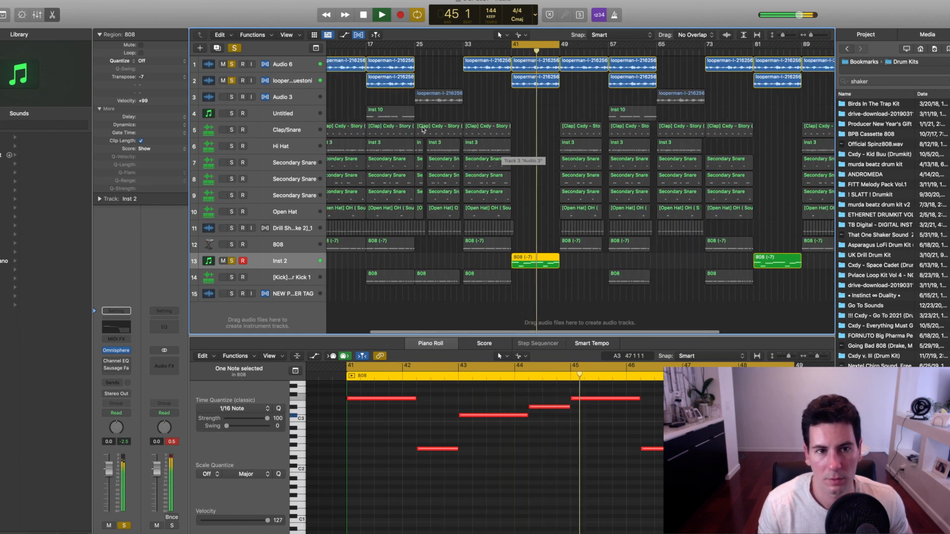
- Stop playback, solo only Inst 2, and turn on its Channel EQ
key("space")
left_click(234, 48)
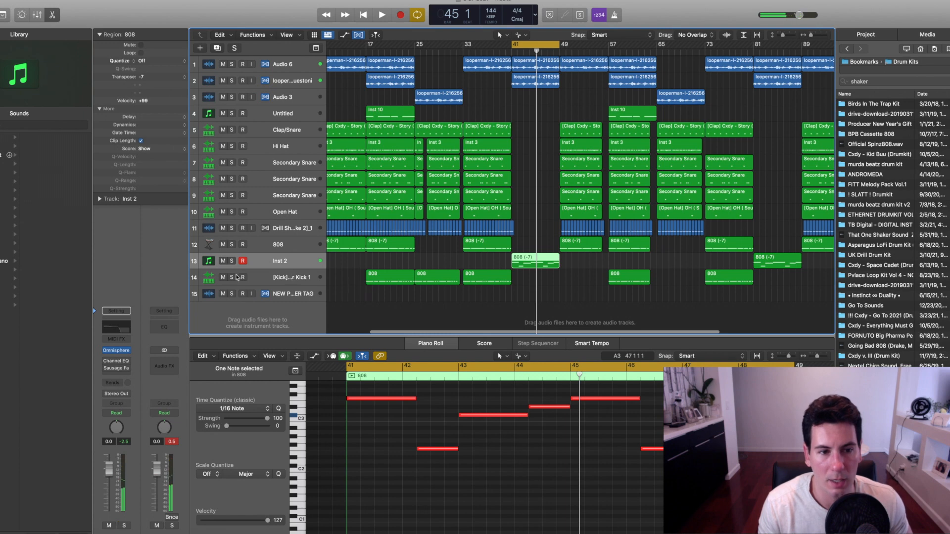
left_click(115, 364)
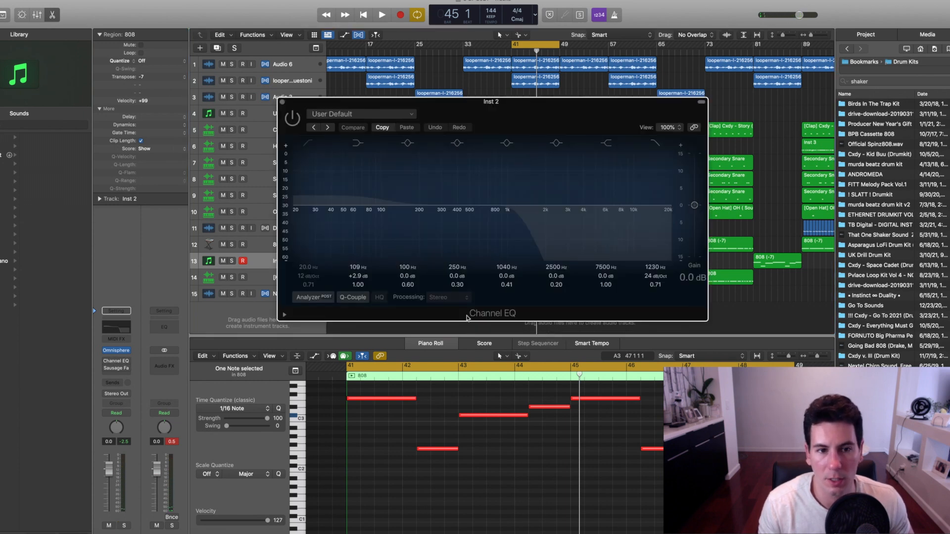
left_click(231, 260)
left_click(295, 124)
left_click(295, 123)
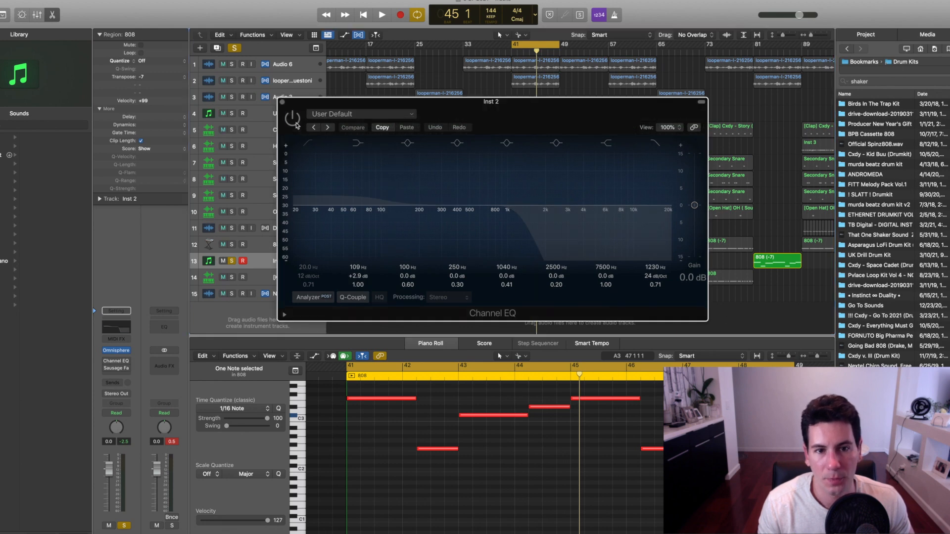
left_click(295, 124)
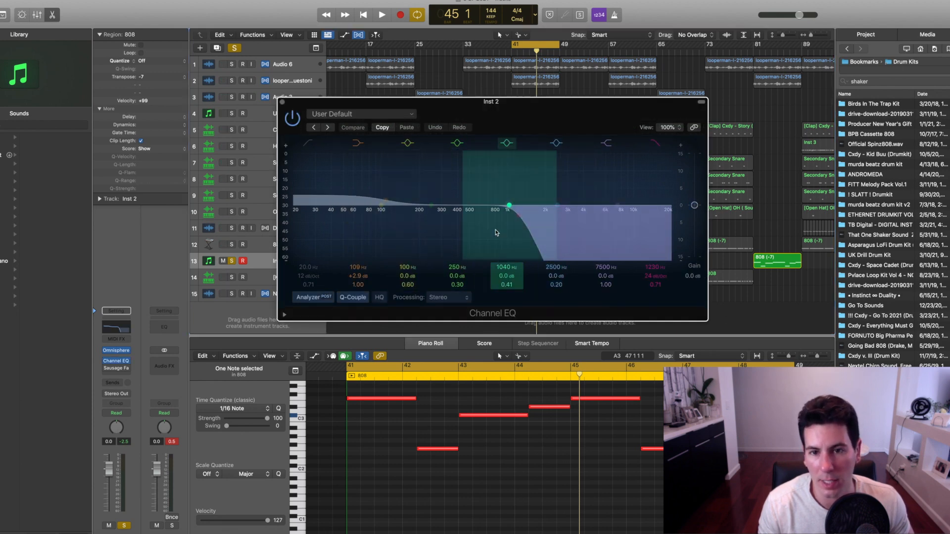
- Play Inst 2 with its Channel EQ on, bypassed, and on again to compare the sound
key("space")
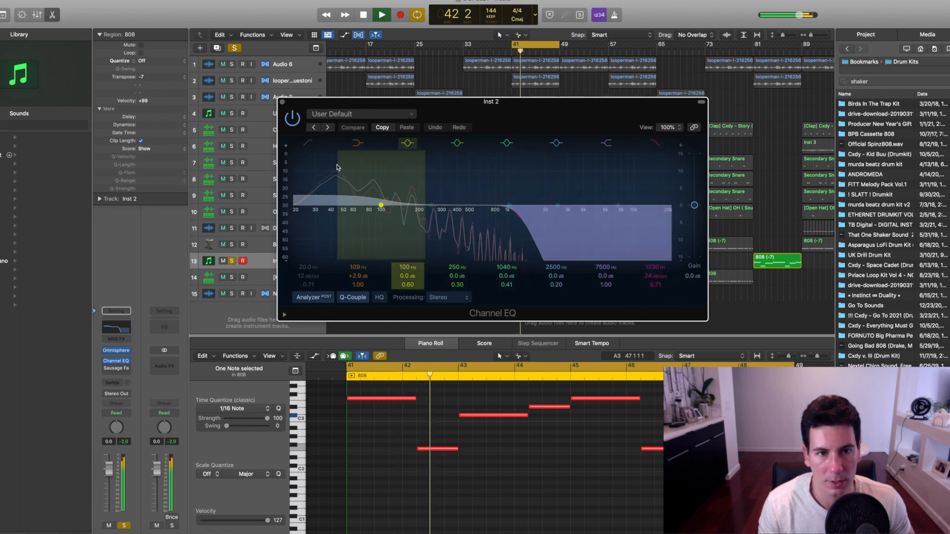
left_click(292, 120)
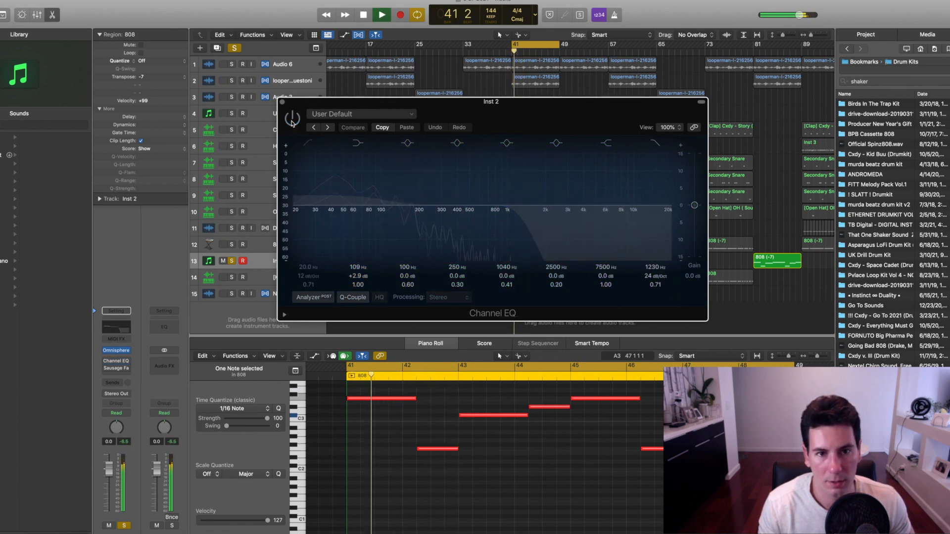
key("space")
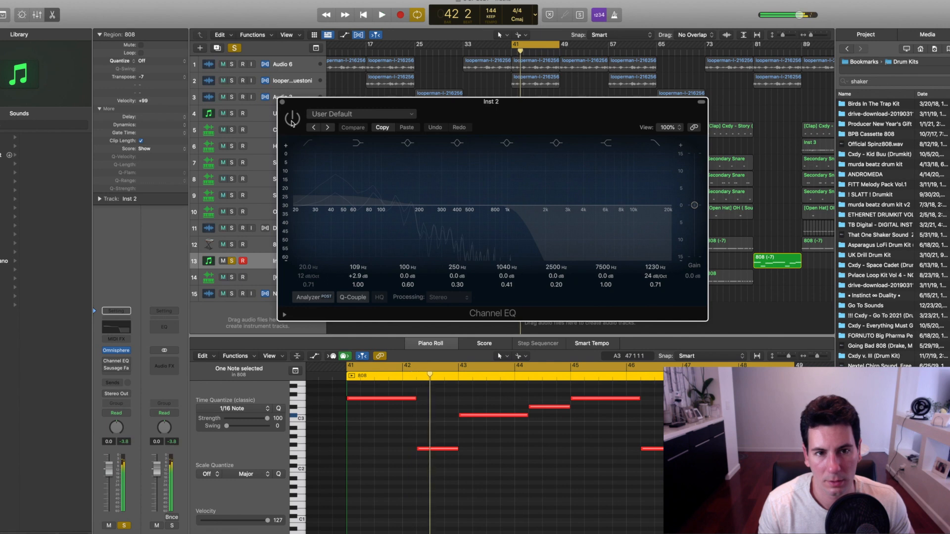
left_click(292, 120)
key("space")
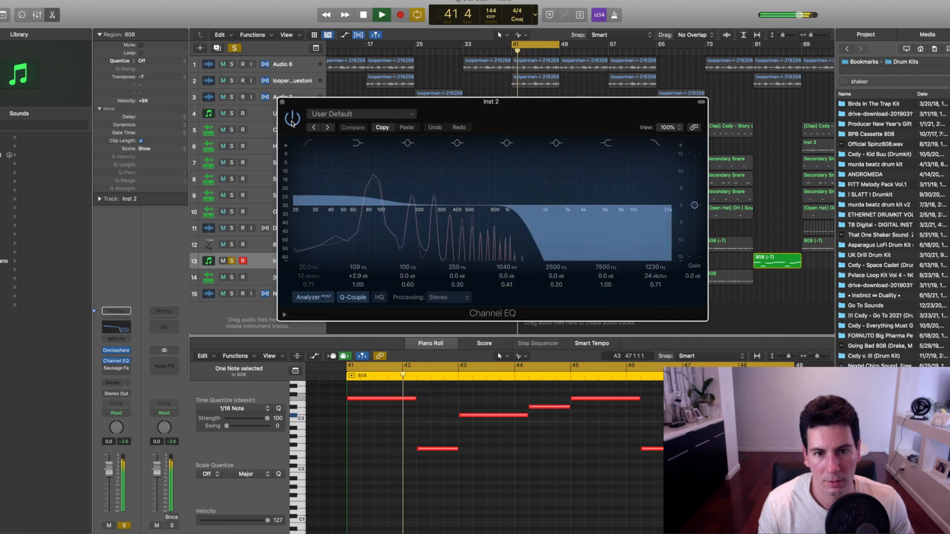
key("space")
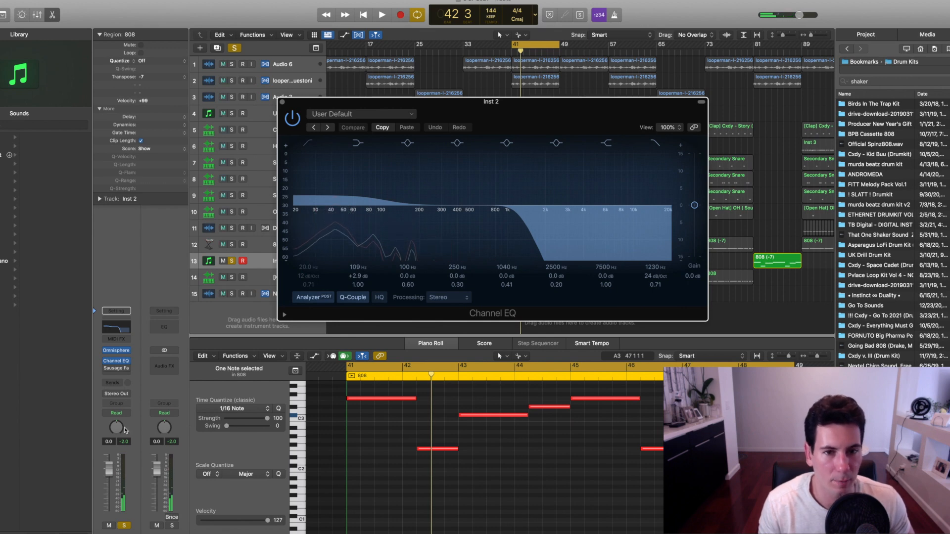
- Turn on Inst 2's Sausage Fattener with Fatness and Color at 4.0%, and close both plug-in windows
left_click(124, 360)
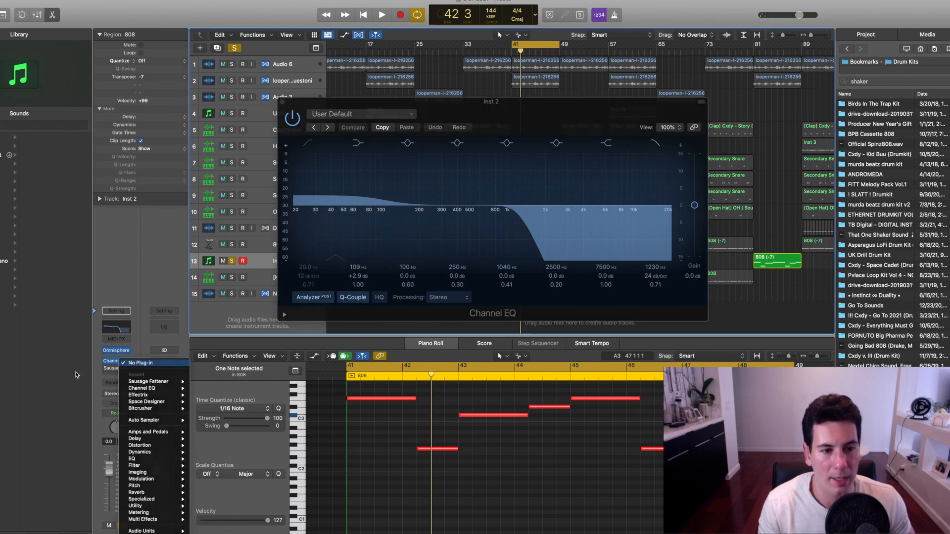
left_click(77, 375)
left_click(106, 368)
left_click(117, 368)
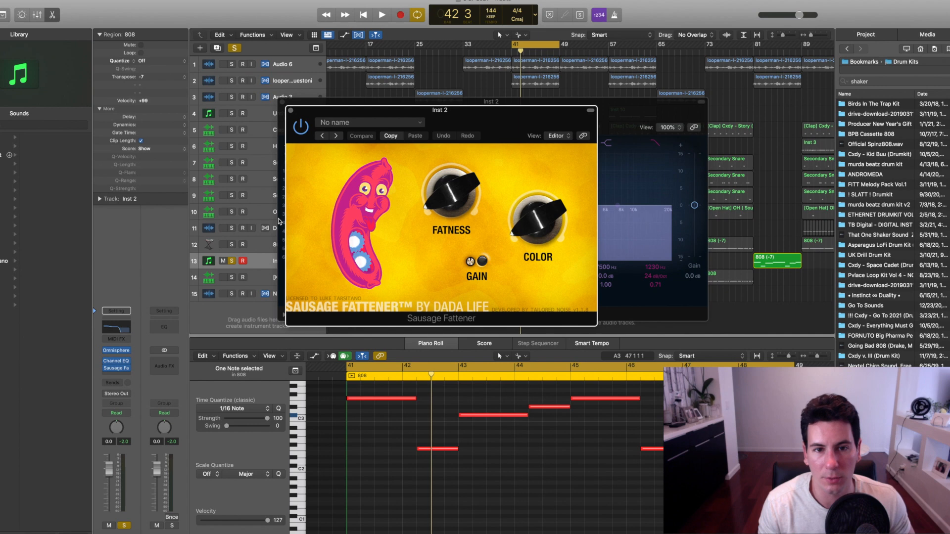
left_click_drag(435, 202, 434, 203)
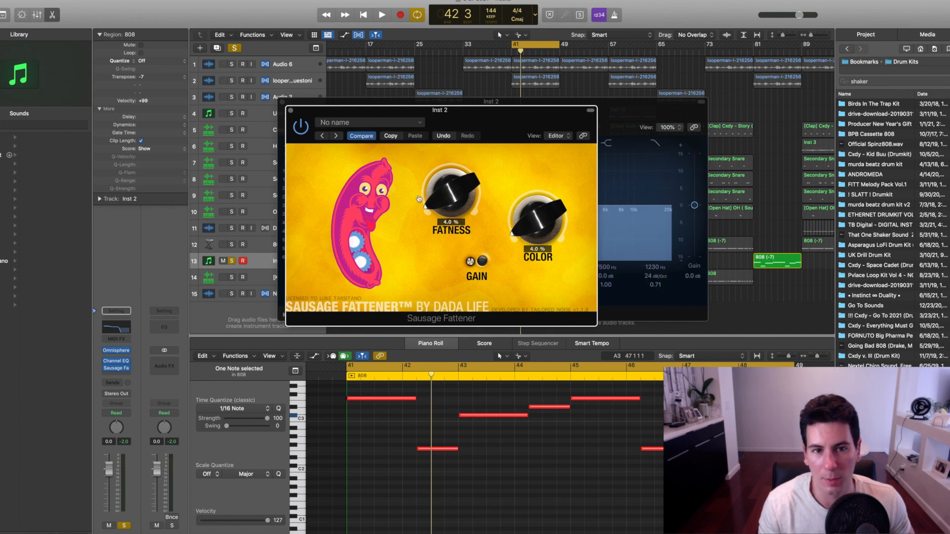
left_click(290, 112)
left_click(283, 103)
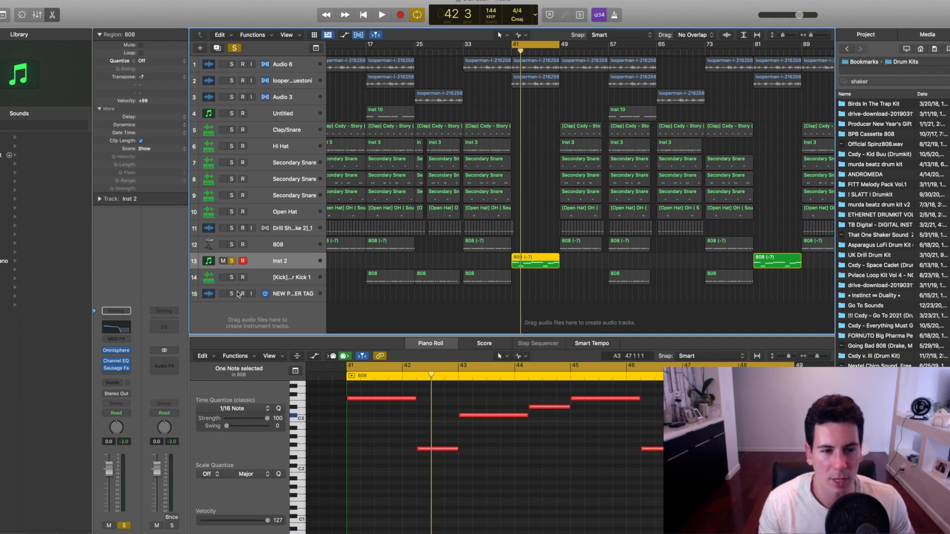
- Play the soloed Inst 2 with its whole bar 41 region shown in the Piano Roll, and stop playback
key("space")
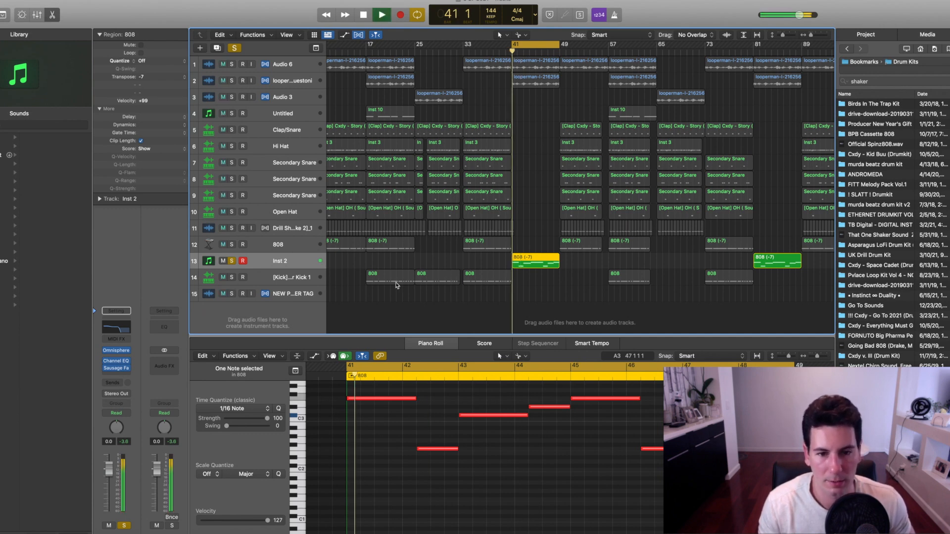
left_click(526, 453, "ctrl+alt")
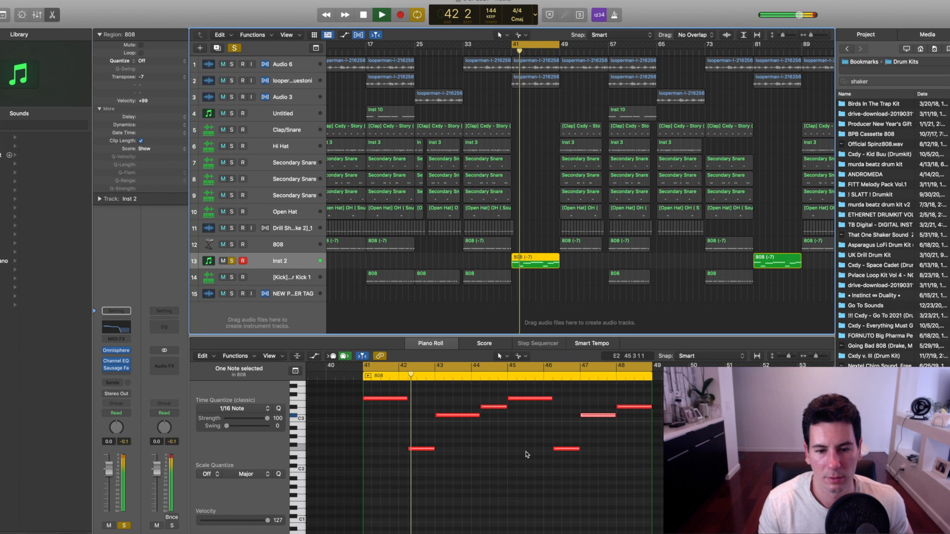
left_click(526, 452, "ctrl+alt")
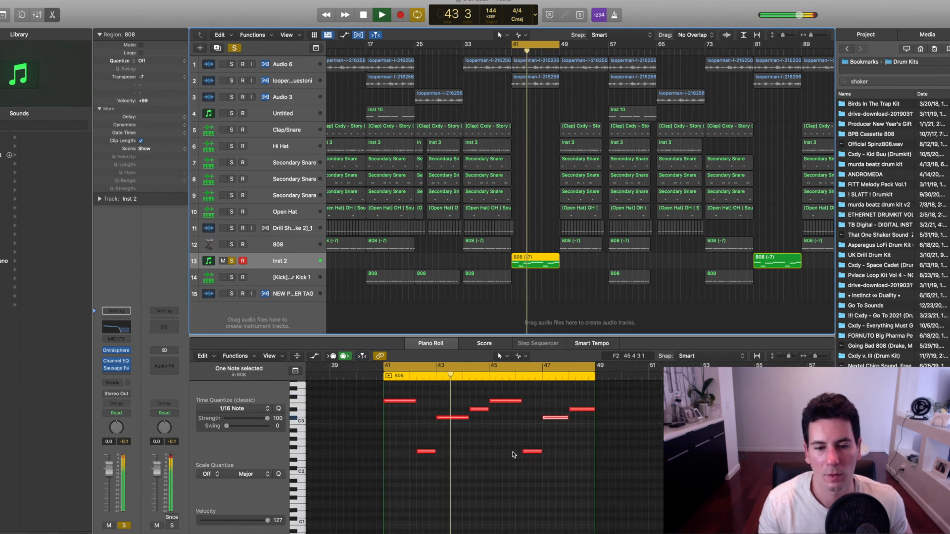
left_click(515, 455, "ctrl+alt")
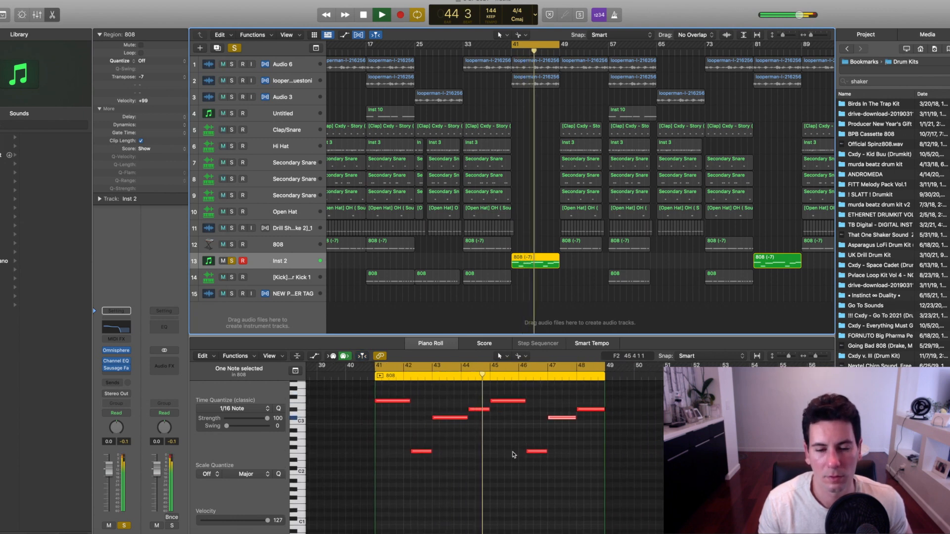
key("space")
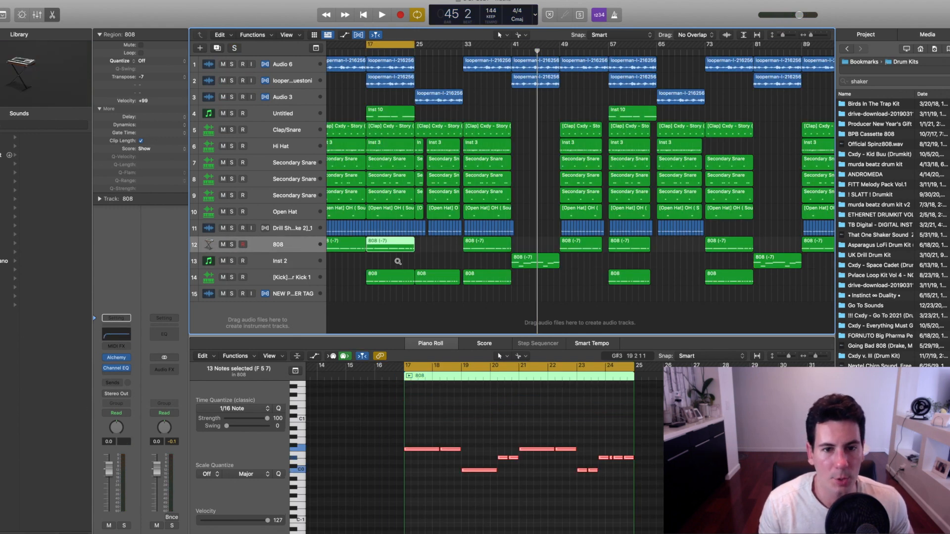
- With the bar 17 region of the 808 track selected, open the track's Alchemy instrument
scroll(398, 261, "up", 2)
scroll(544, 458, "up", 3)
left_click(124, 358)
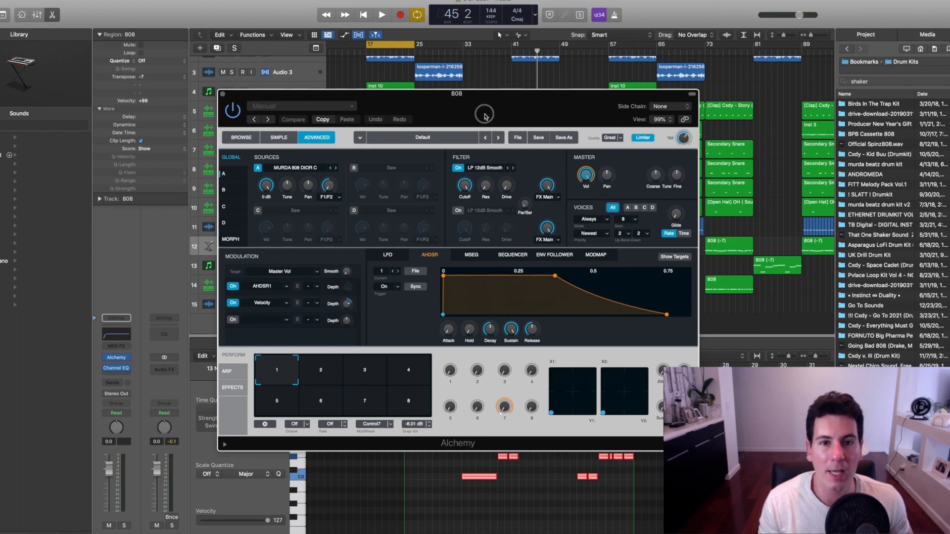
- Solo the 808 track and play it with its Alchemy instrument in view, and stop playback
left_click_drag(452, 159, 486, 137)
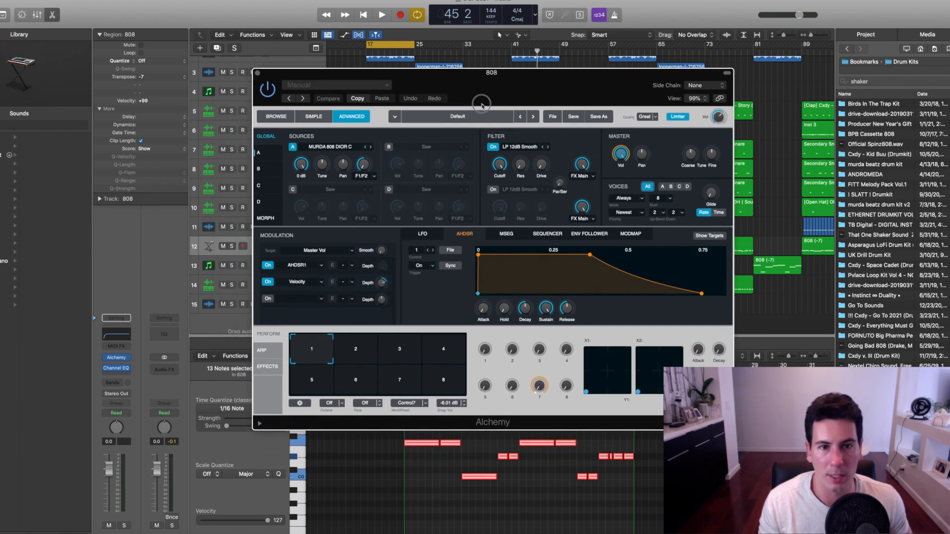
left_click_drag(472, 105, 521, 106)
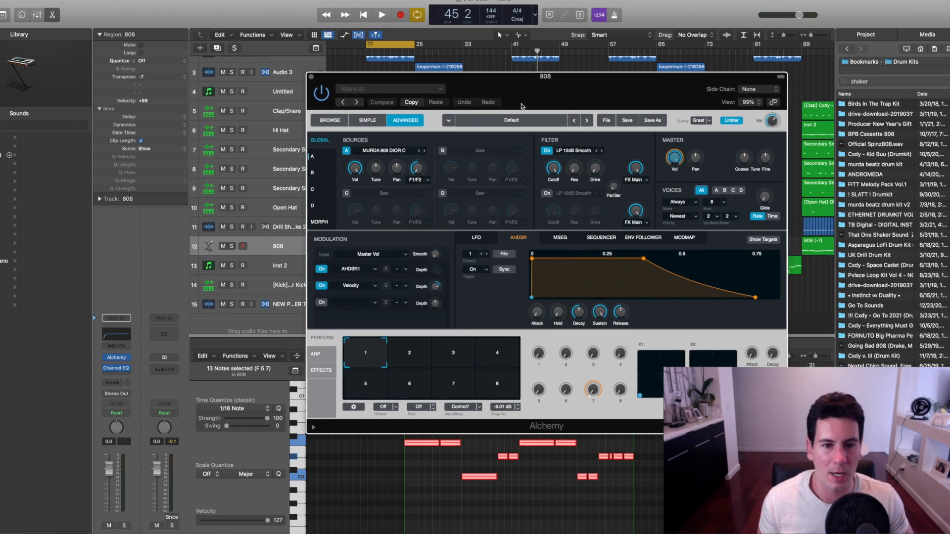
left_click(232, 246)
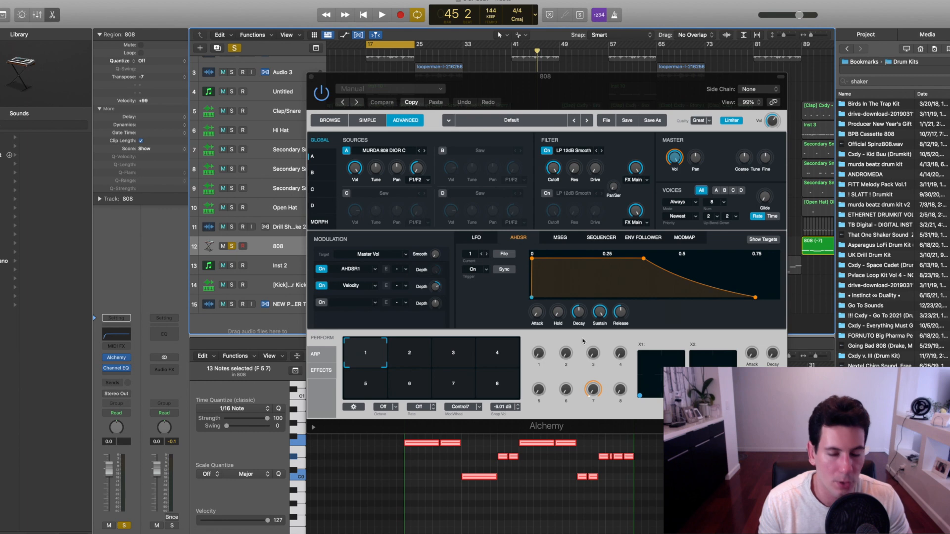
key("space")
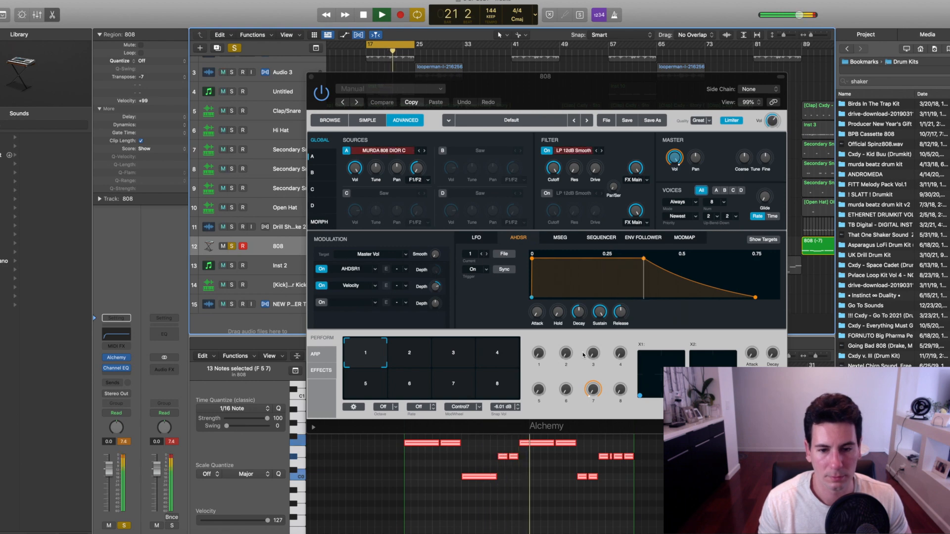
mouse_move(119, 371)
key("space")
- Open the 808's Channel EQ to examine its low-end cut, and close both plug-in windows
left_click(119, 371)
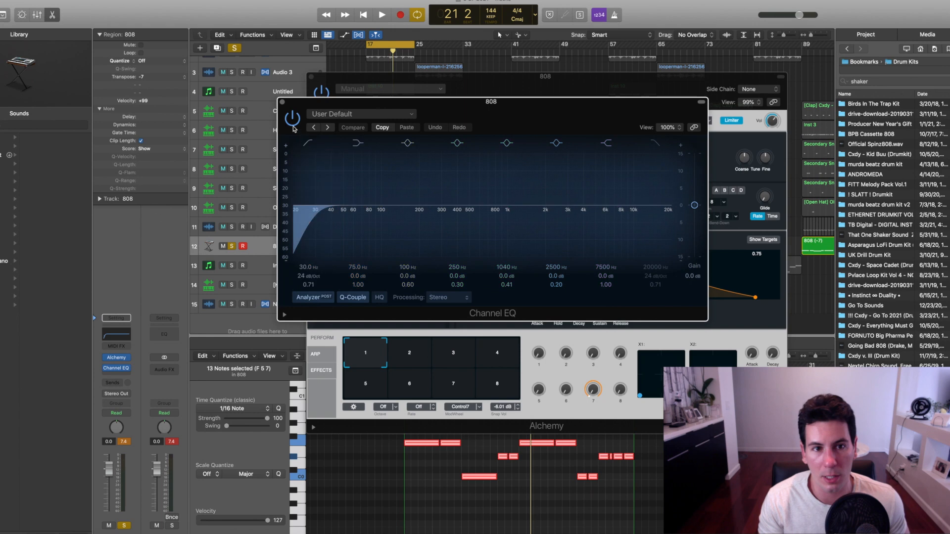
left_click(282, 102)
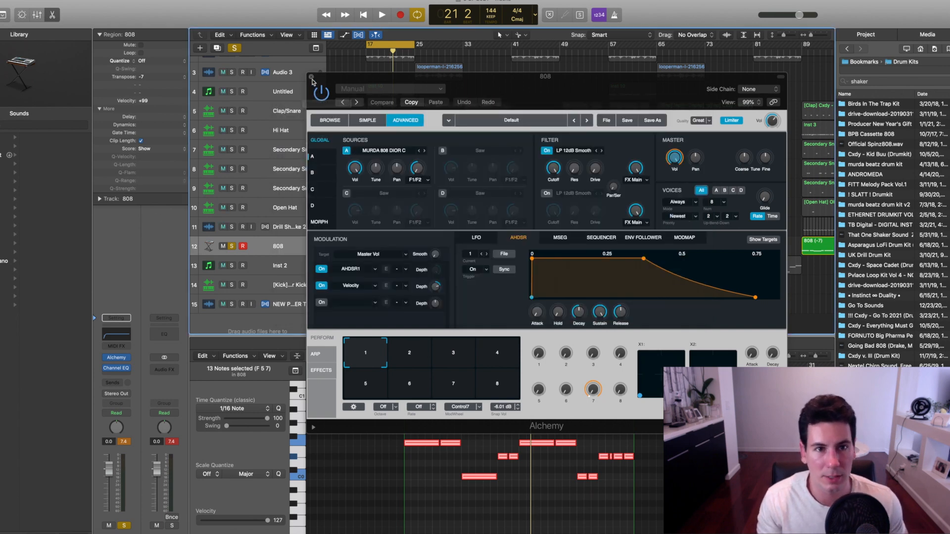
left_click(311, 80)
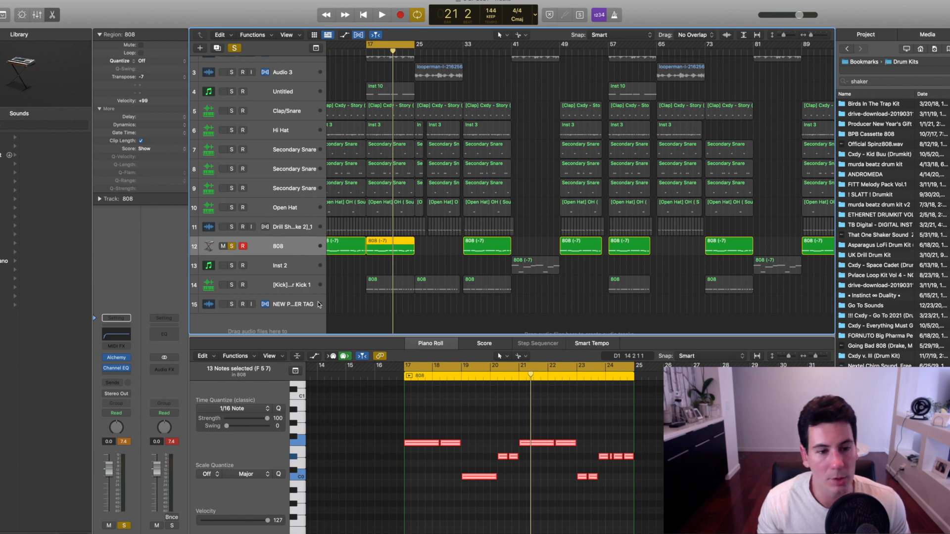
- Check the kick track's Sampler instrument, close it, and play the soloed kick with its notes shown in the Piano Roll
left_click(264, 293)
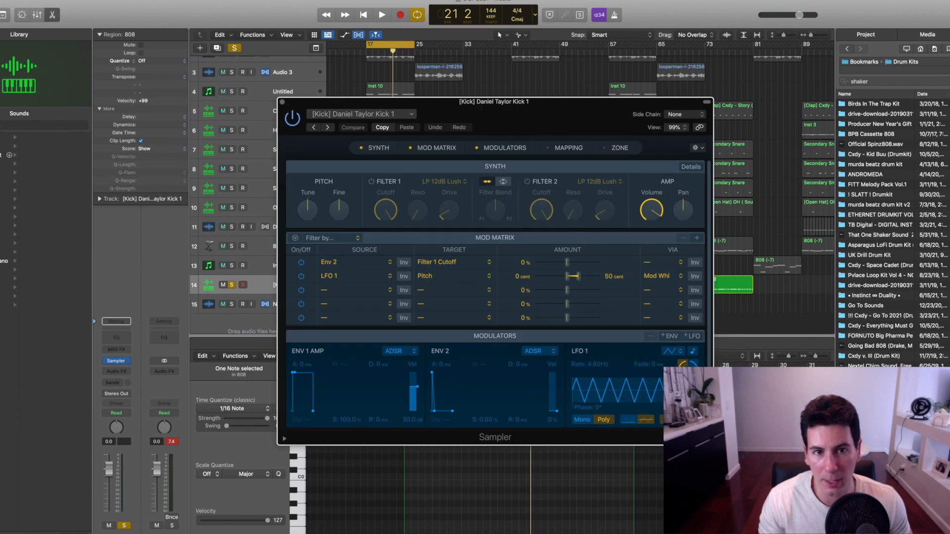
left_click(282, 102)
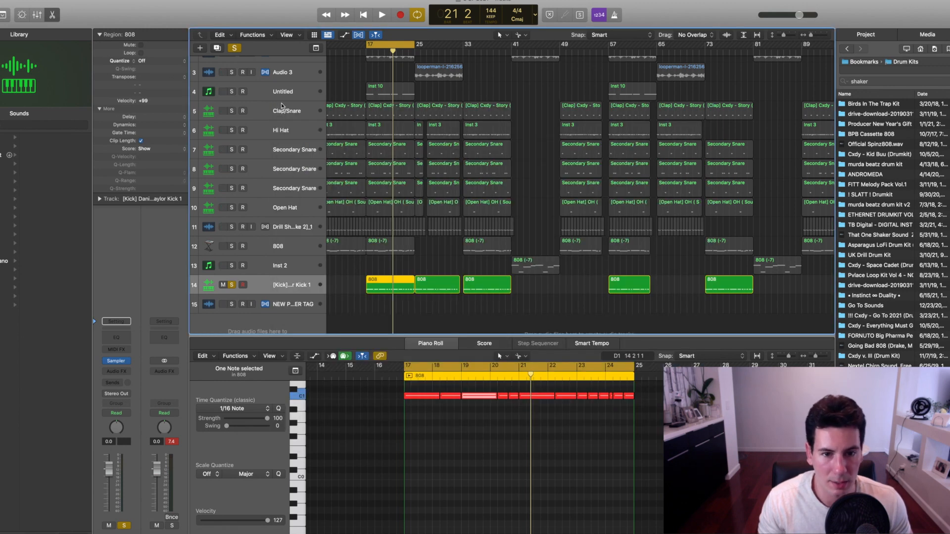
key("space")
scroll(554, 428, "up", 2)
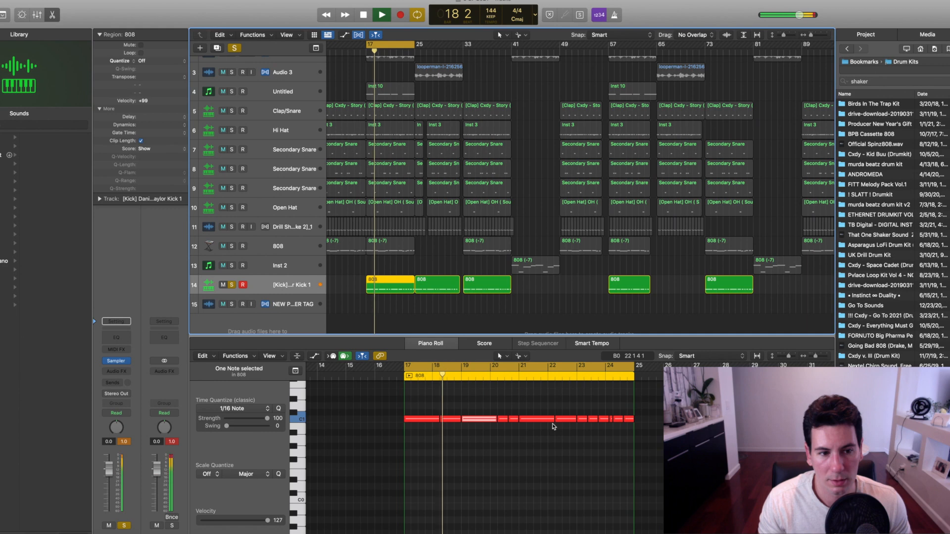
key("space")
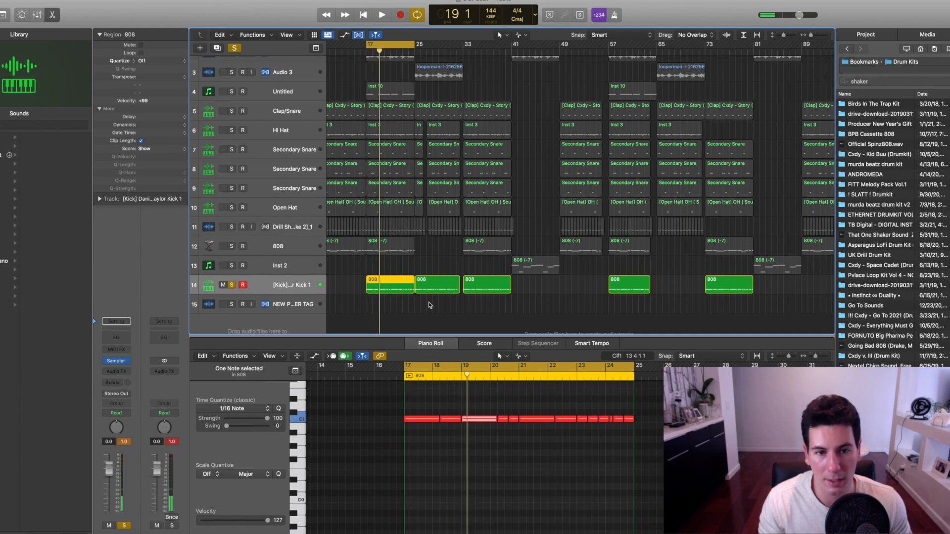
- Solo the 808 together with the kick, play both to compare their timing, and stop playback
scroll(434, 305, "up", 4)
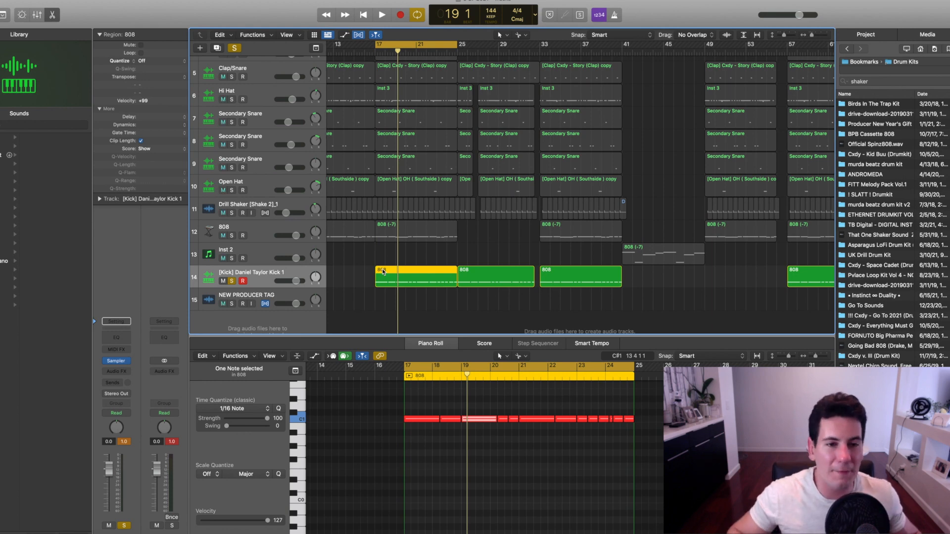
left_click(232, 236)
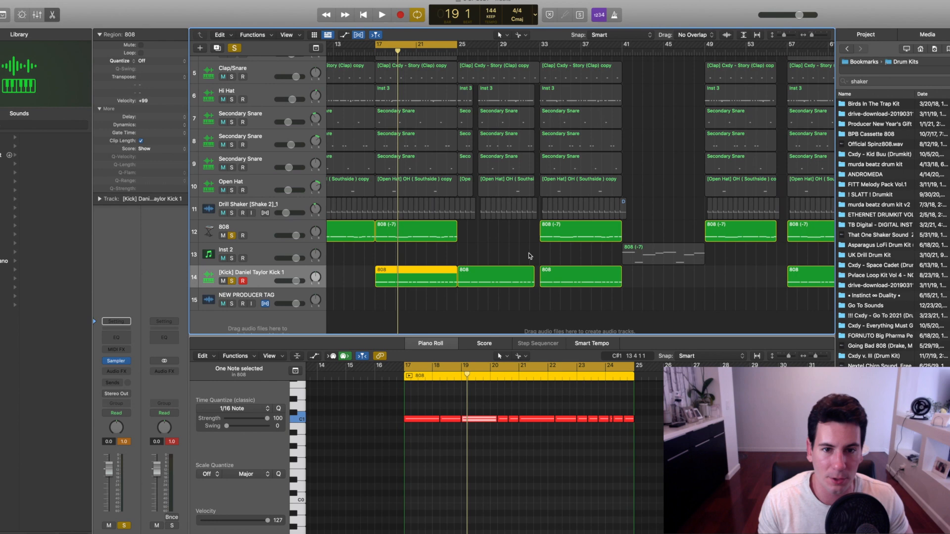
key("space")
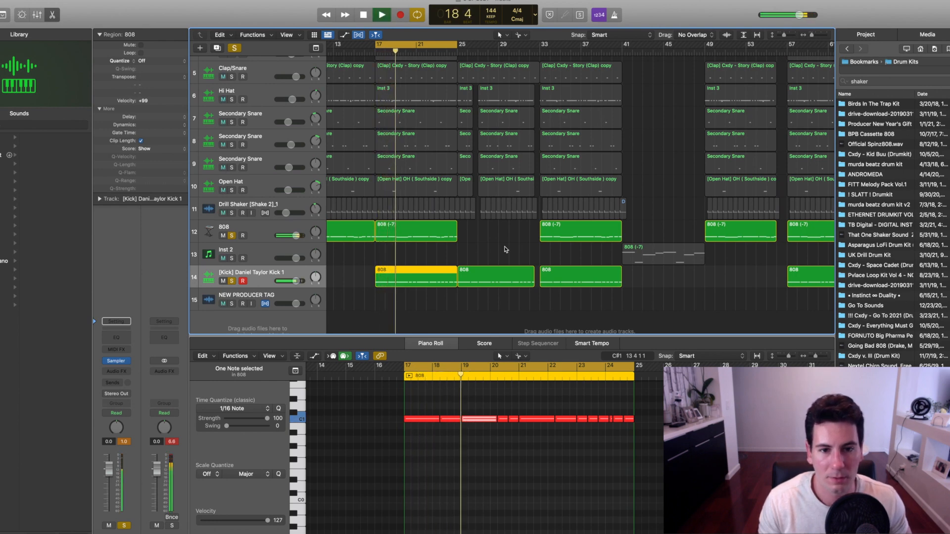
key("space")
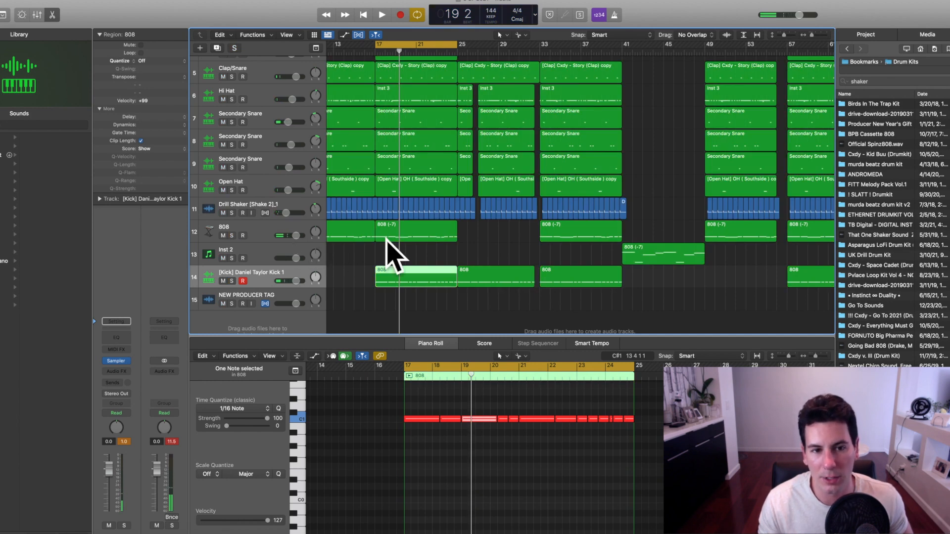
- Select all eight 808 regions on the 808 track and shift their notes slightly later in the Piano Roll
left_click(427, 234)
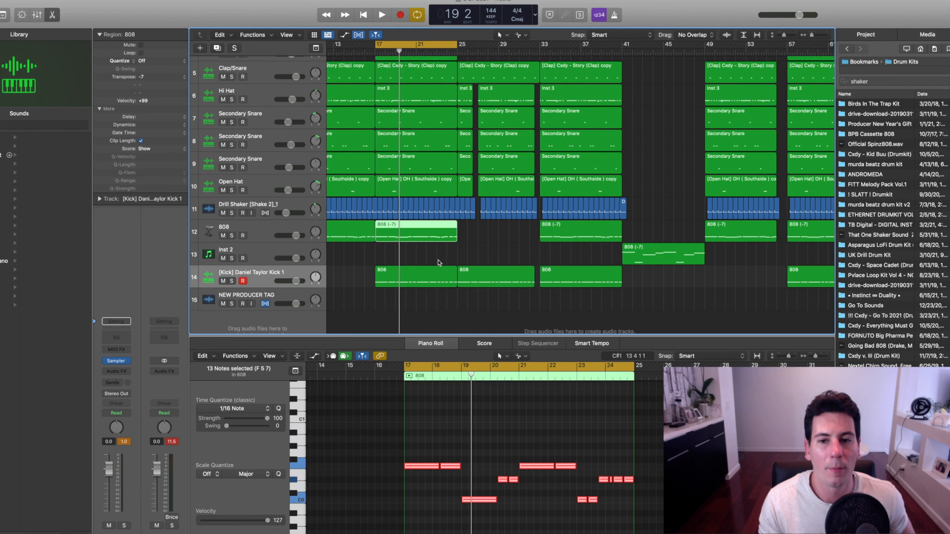
scroll(438, 263, "down", 6)
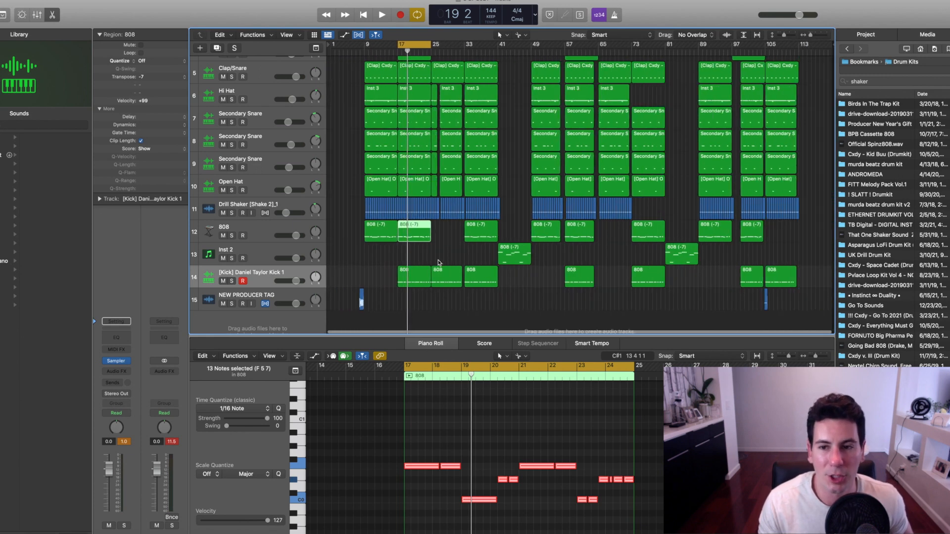
scroll(524, 263, "right", 1)
left_click_drag(817, 231, 356, 232)
scroll(475, 462, "down", 8)
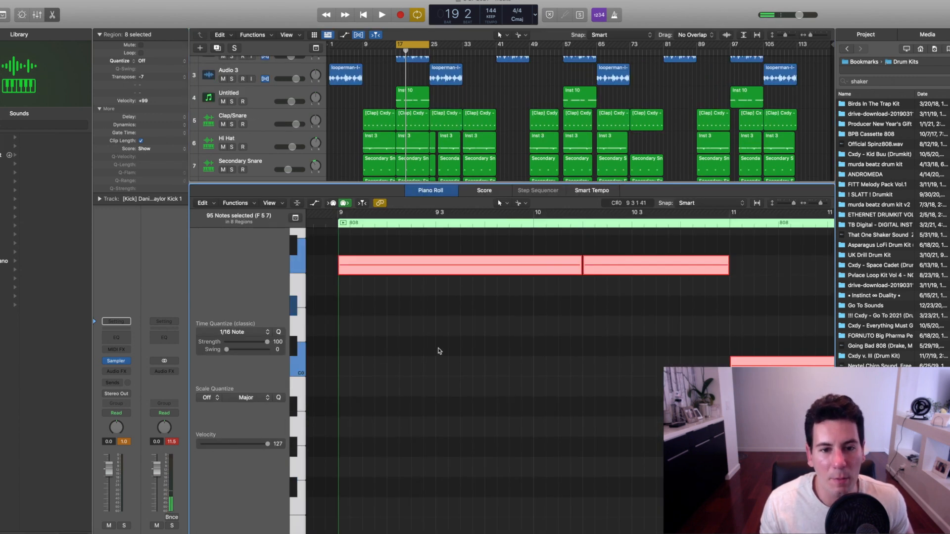
scroll(438, 351, "up", 5)
scroll(439, 351, "up", 2)
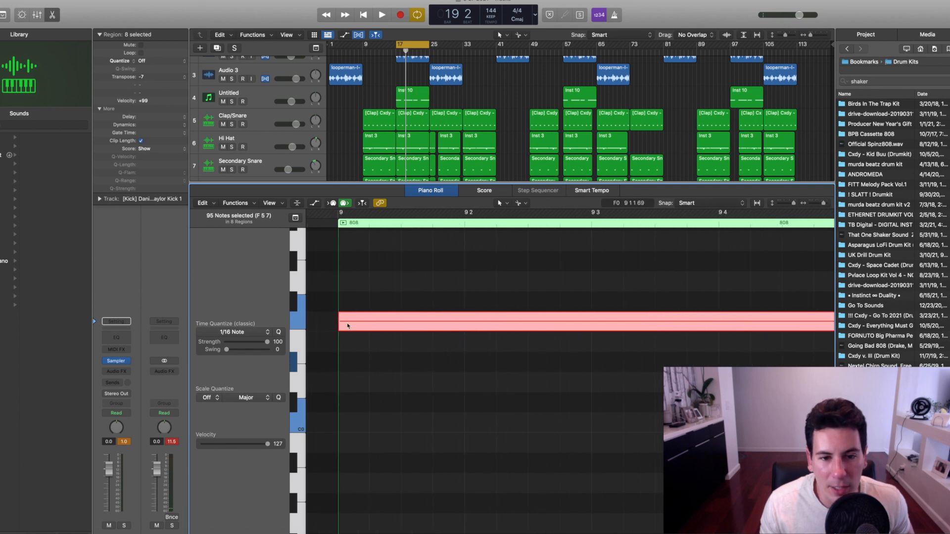
left_click(349, 326)
left_click_drag(349, 326, 351, 327)
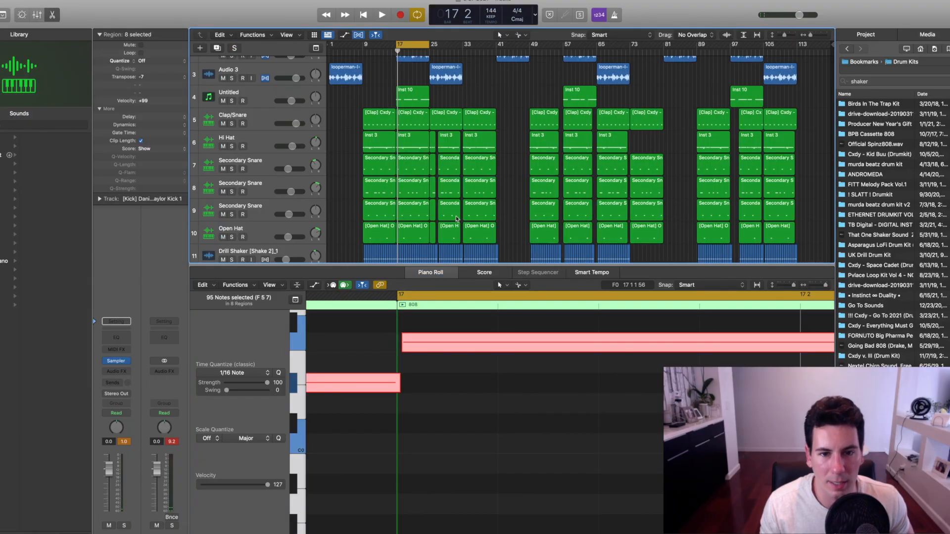
- Play the shifted 808 notes against the kick with only those two tracks soloed, and stop playback
scroll(494, 231, "down", 5)
key("space")
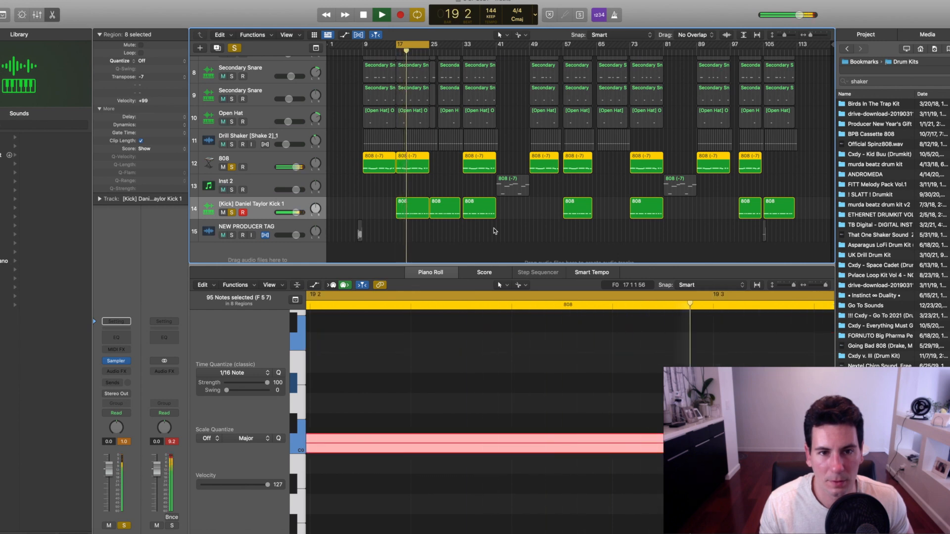
key("space")
scroll(477, 203, "down", 2)
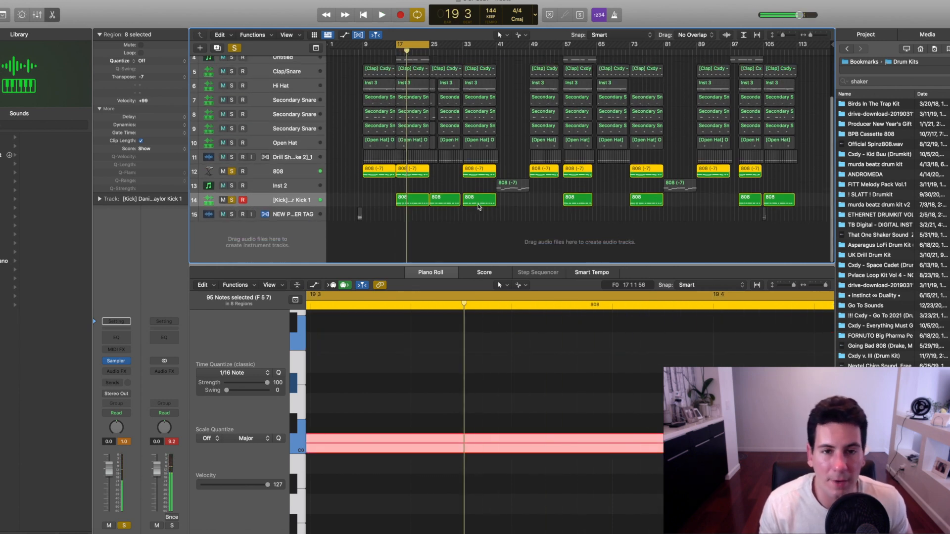
scroll(479, 207, "down", 3)
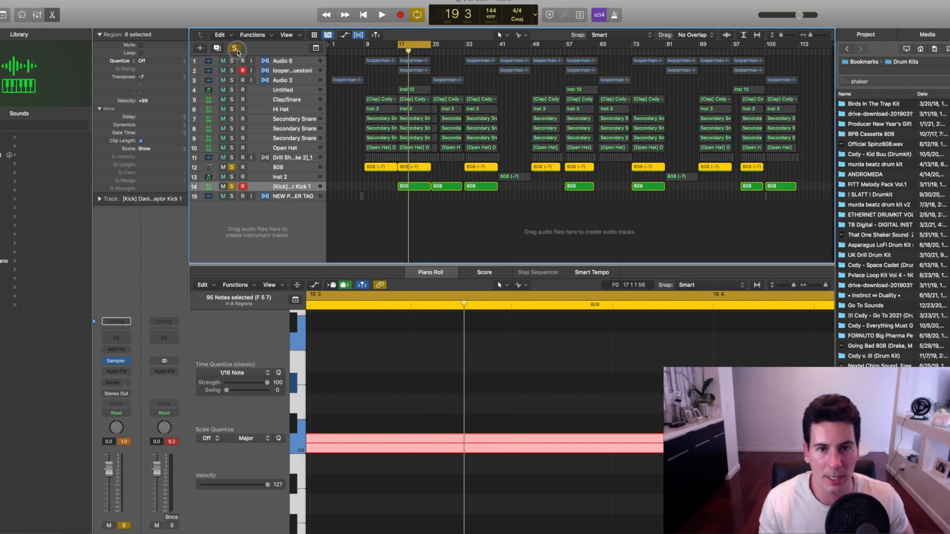
- Clear all solos, play the full mix from bar 17, and stop playback
left_click(235, 48)
key("space")
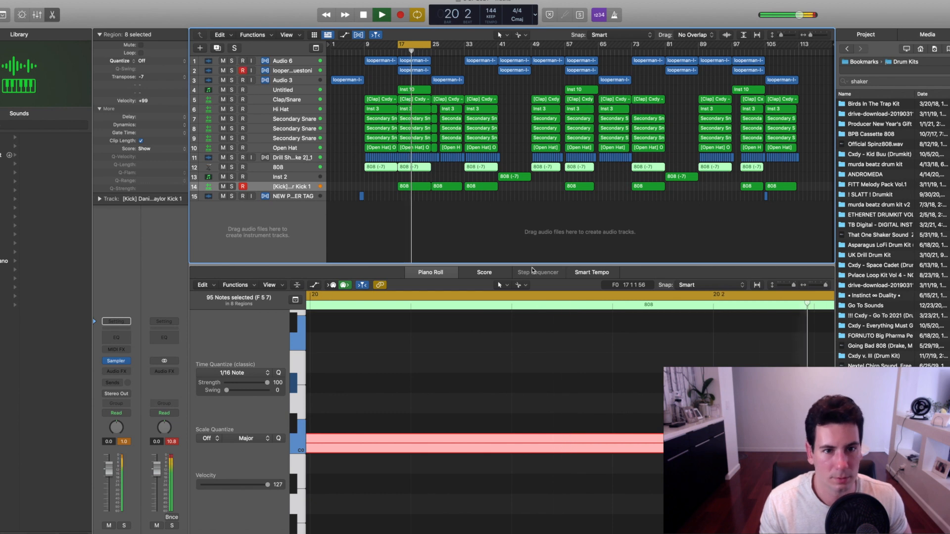
key("space")
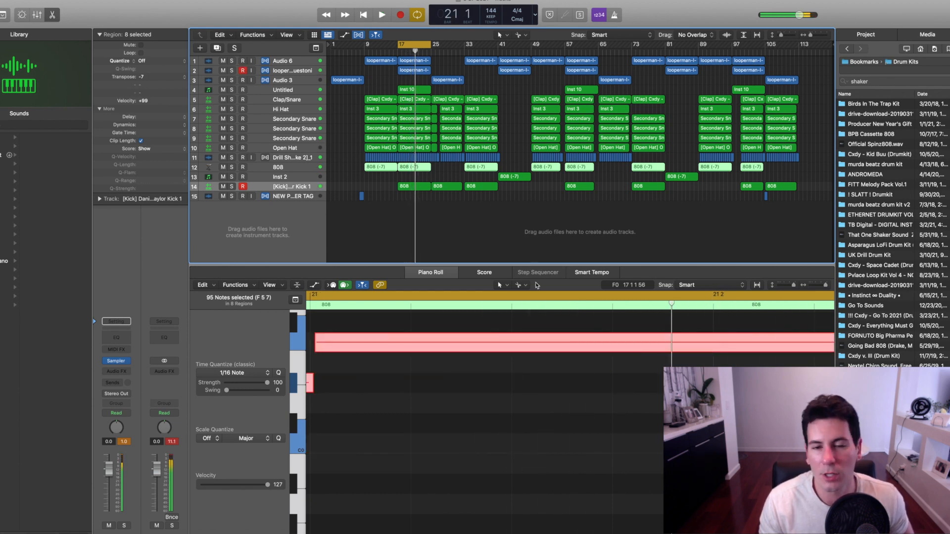
- Shrink the Piano Roll to enlarge the tracks area, and deselect the 808 regions
left_click(551, 348)
left_click_drag(551, 266, 551, 349)
left_click(540, 259)
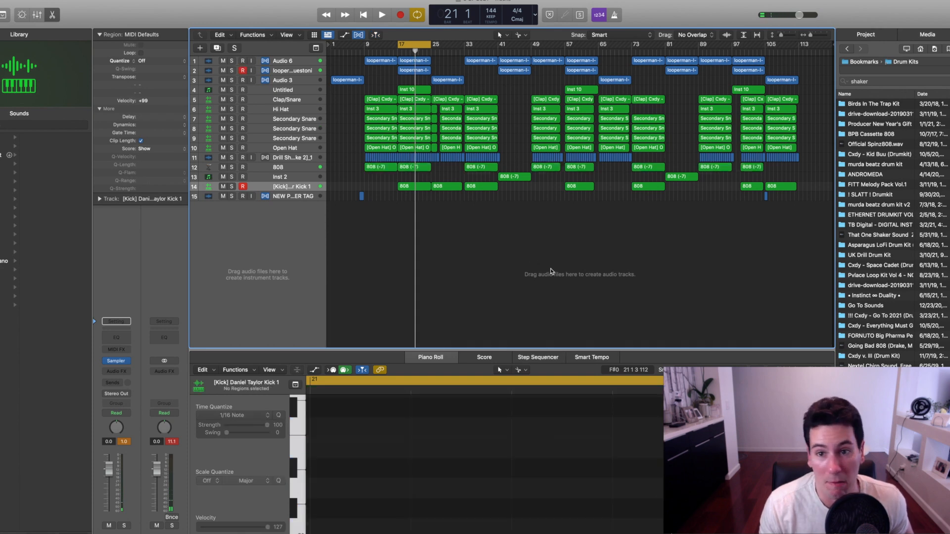
scroll(552, 271, "up", 5)
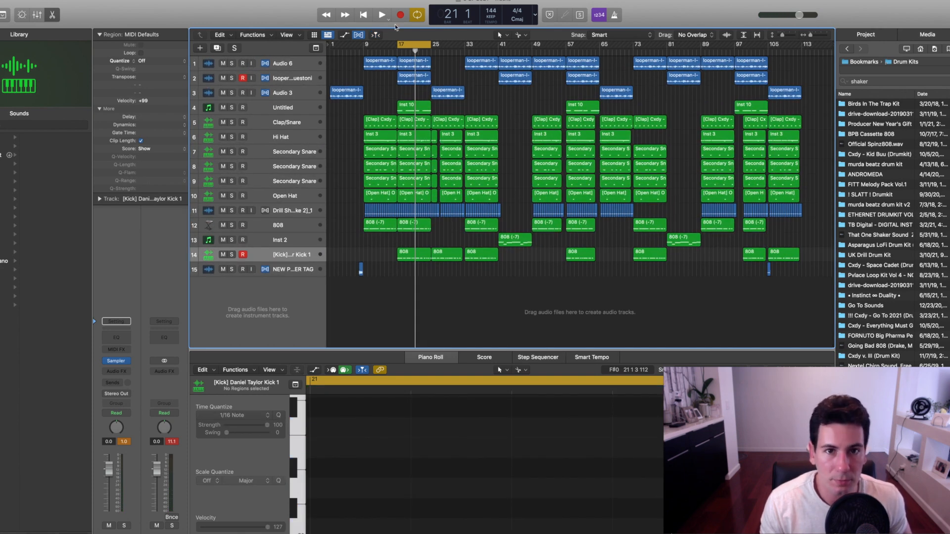
- Set the cycle range to cover the whole arrangement, from bar 1 to the end of the last regions
left_click(417, 15)
scroll(593, 239, "down", 1)
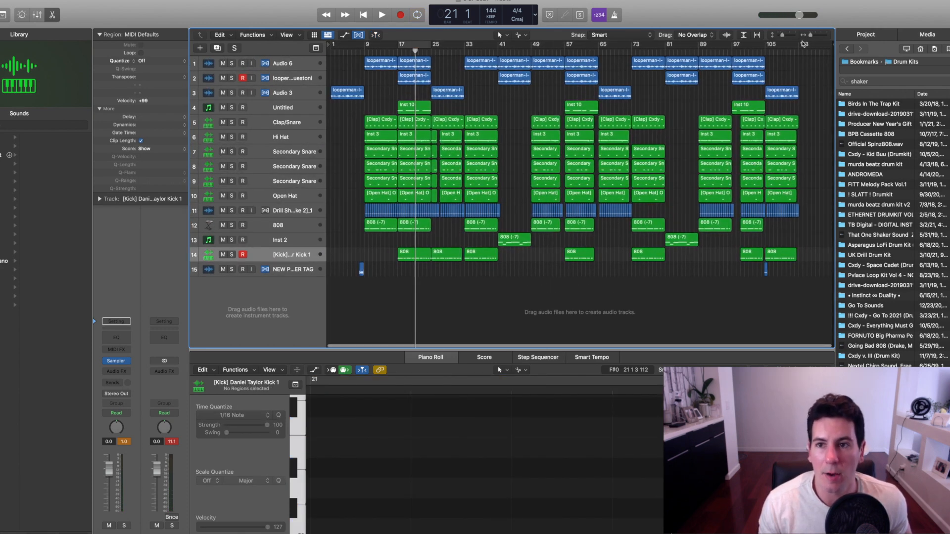
left_click(804, 44)
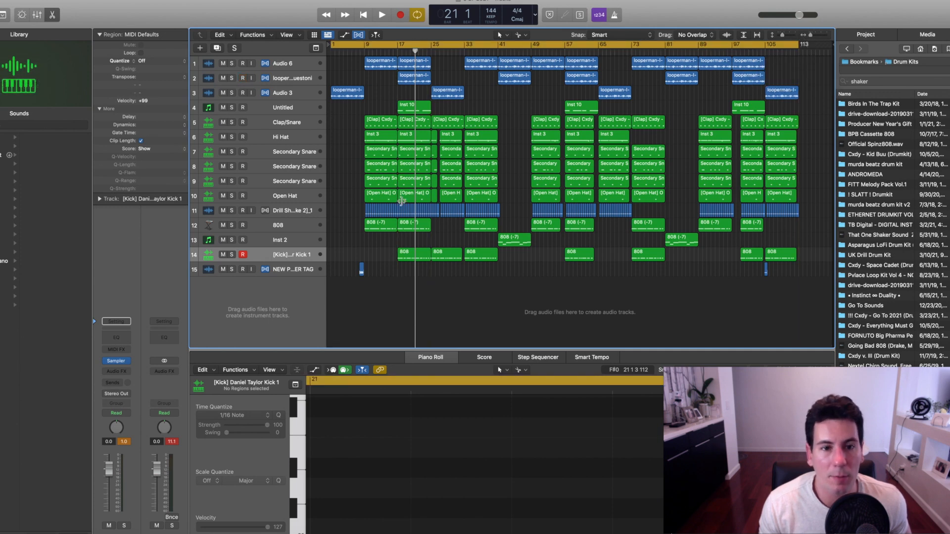
- Increase the track height until the volume and pan controls show, and select the NEW PRODUCER TAG track
scroll(443, 215, "up", 2)
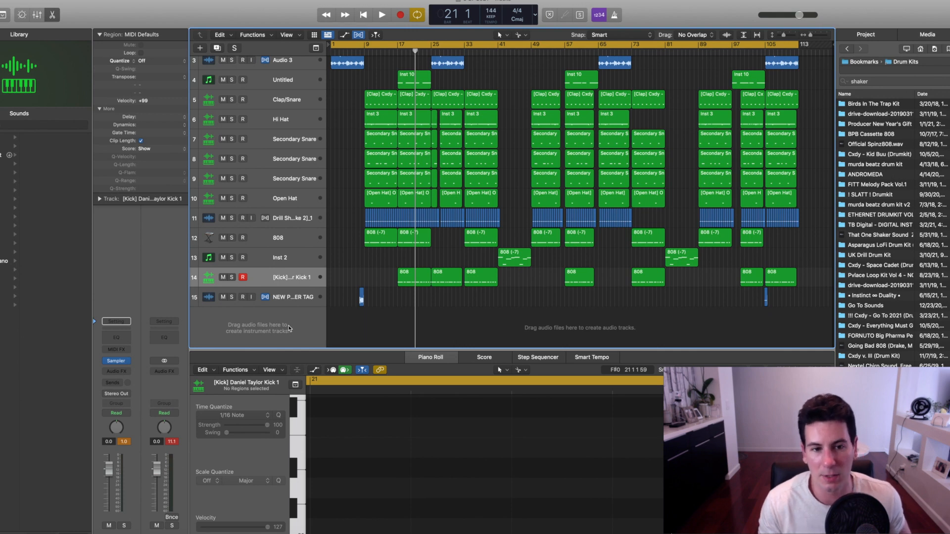
key("super+Down")
key("super+Down")
key("super+Down")
key("super+Down")
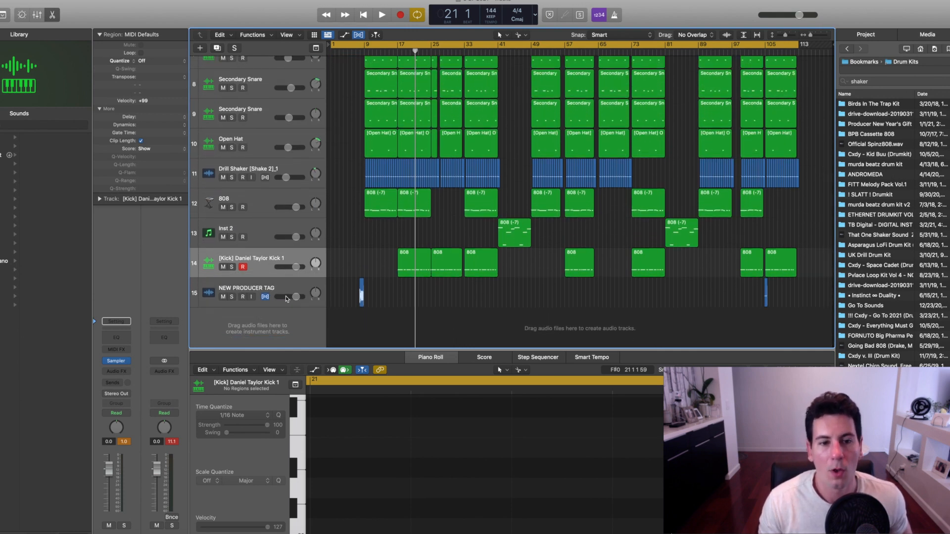
left_click(290, 286)
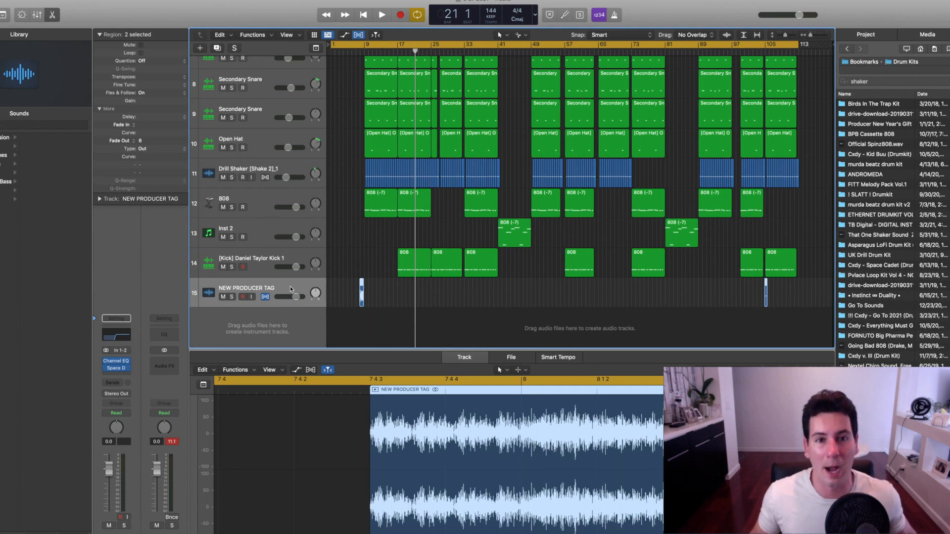
- Select all tracks and lower their volumes together, bringing the Audio 3 track to -13.0 dB
scroll(332, 179, "up", 5)
scroll(332, 179, "down", 5)
key("super+a")
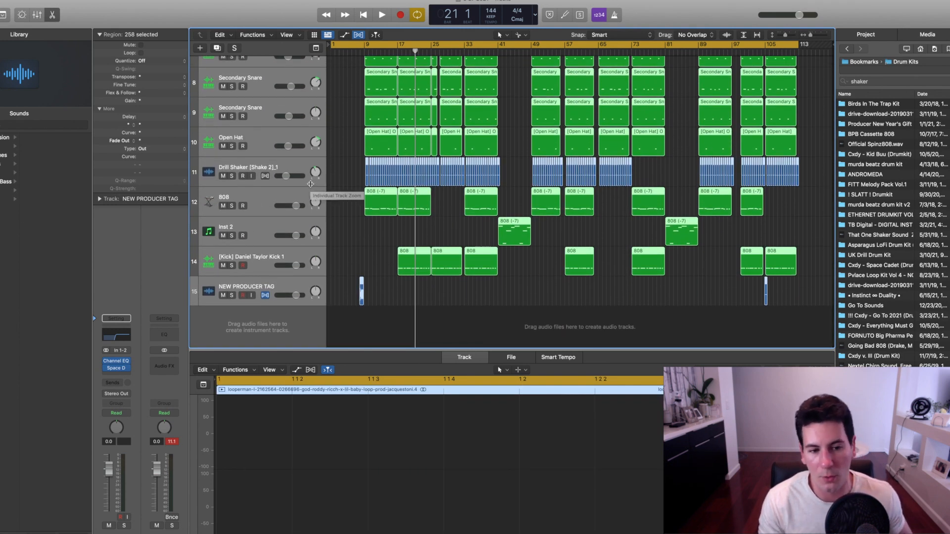
scroll(361, 173, "up", 5)
scroll(360, 173, "up", 3)
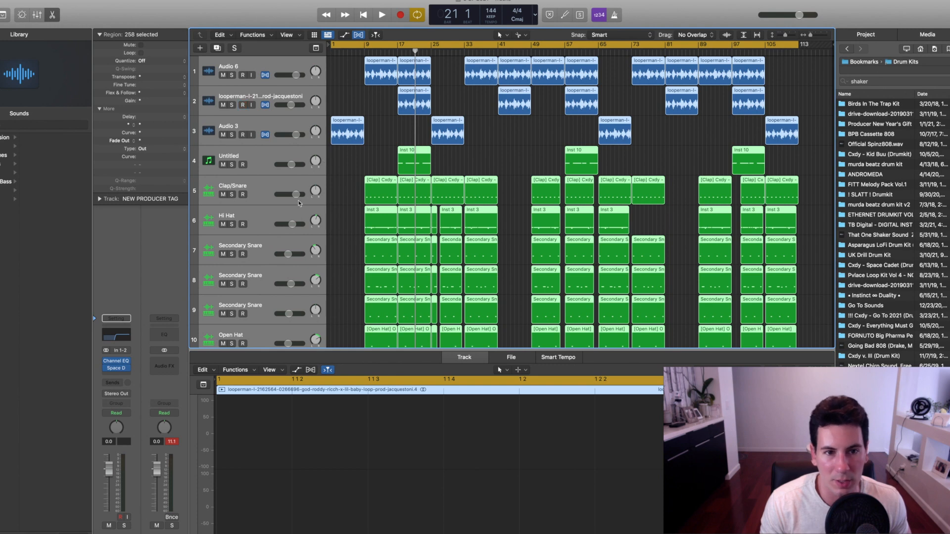
left_click(296, 134)
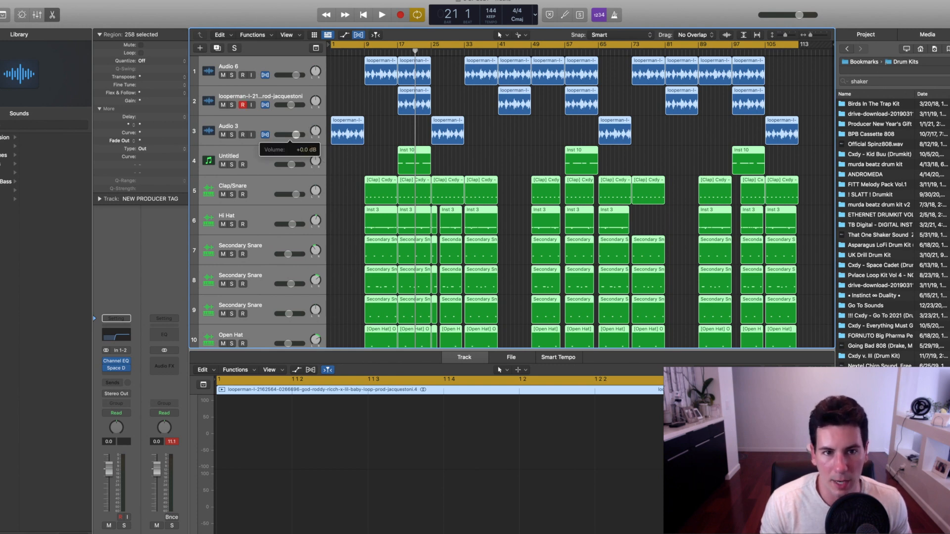
left_click(297, 135)
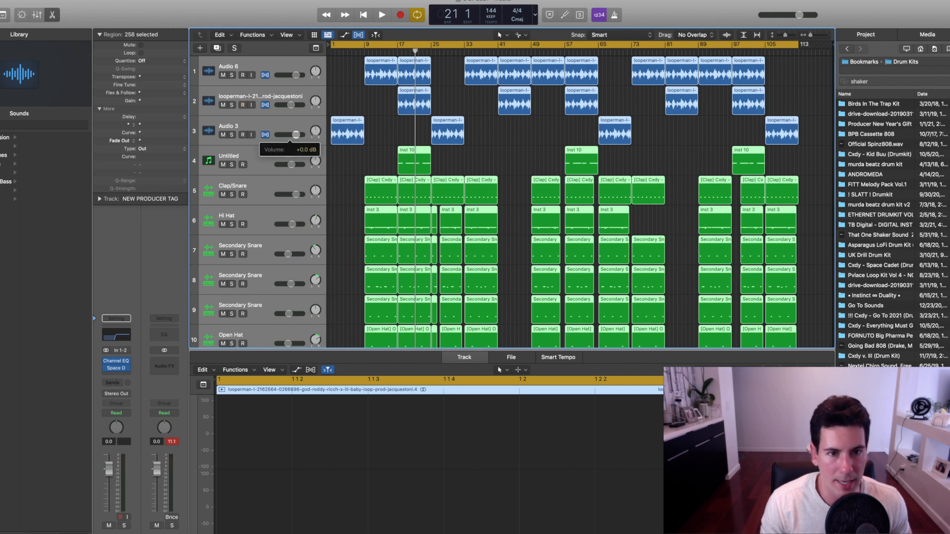
left_click_drag(296, 135, 283, 134)
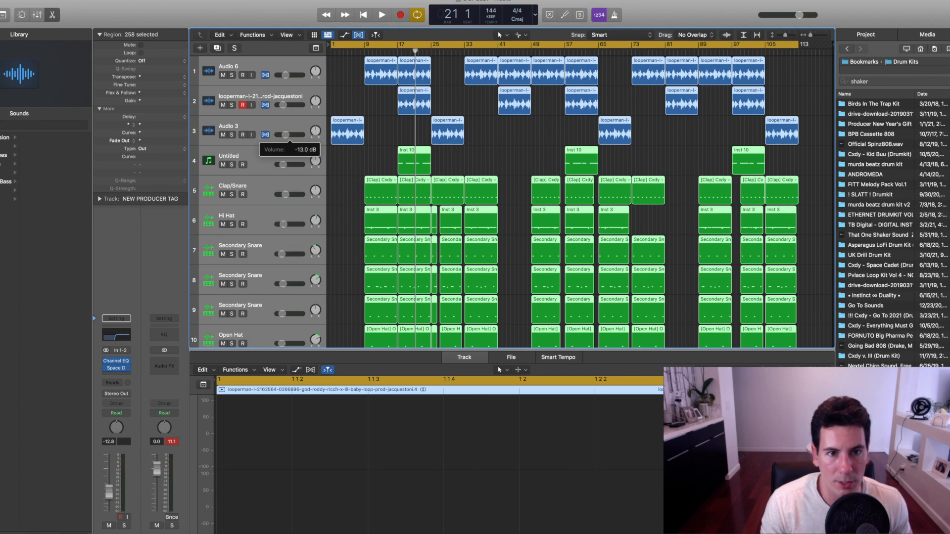
left_click_drag(285, 135, 285, 135)
- Reduce the track height to fit all tracks, deselect all regions, and play the full mix from bar 21 before stopping
scroll(458, 165, "down", 5)
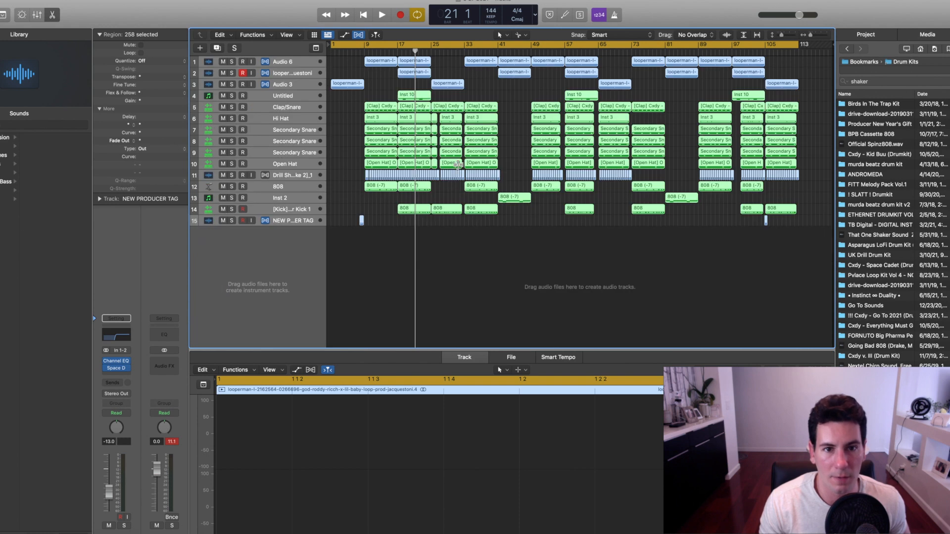
left_click(547, 262)
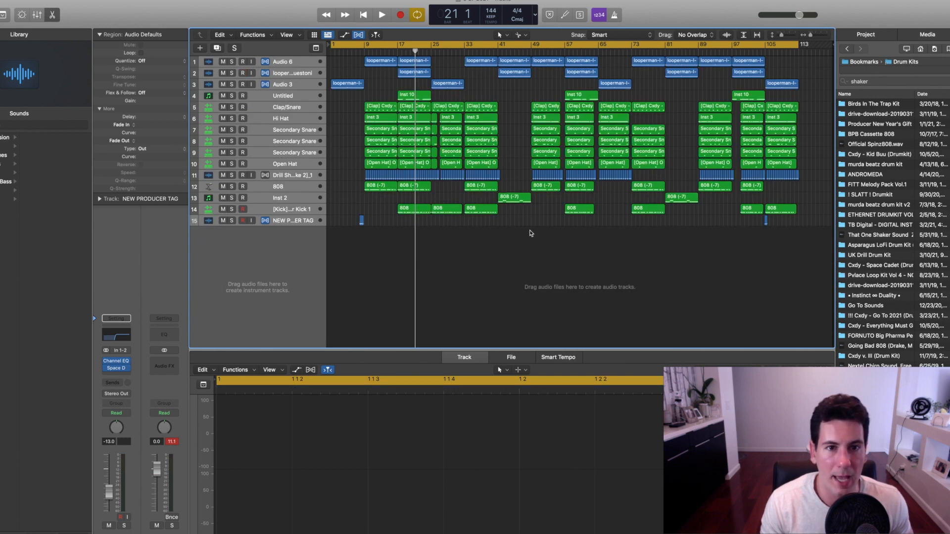
key("space")
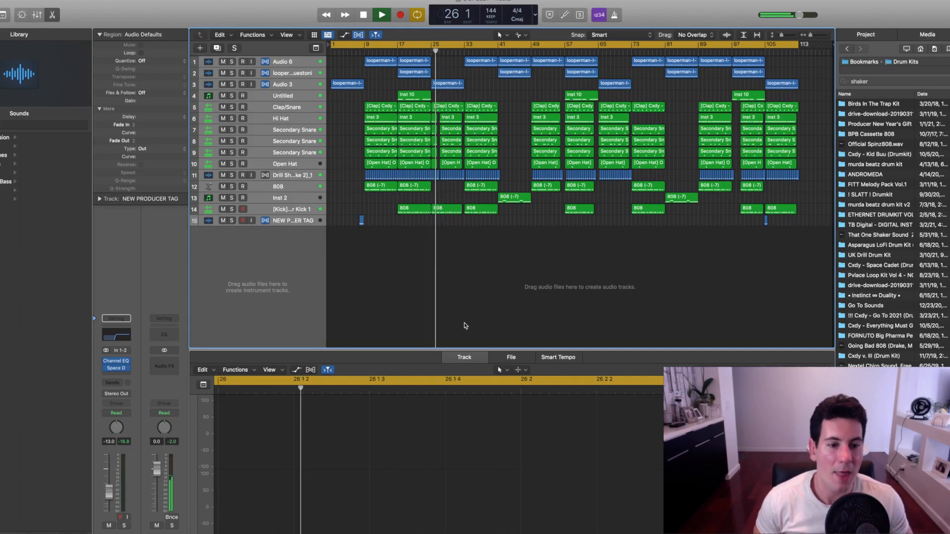
key("space")
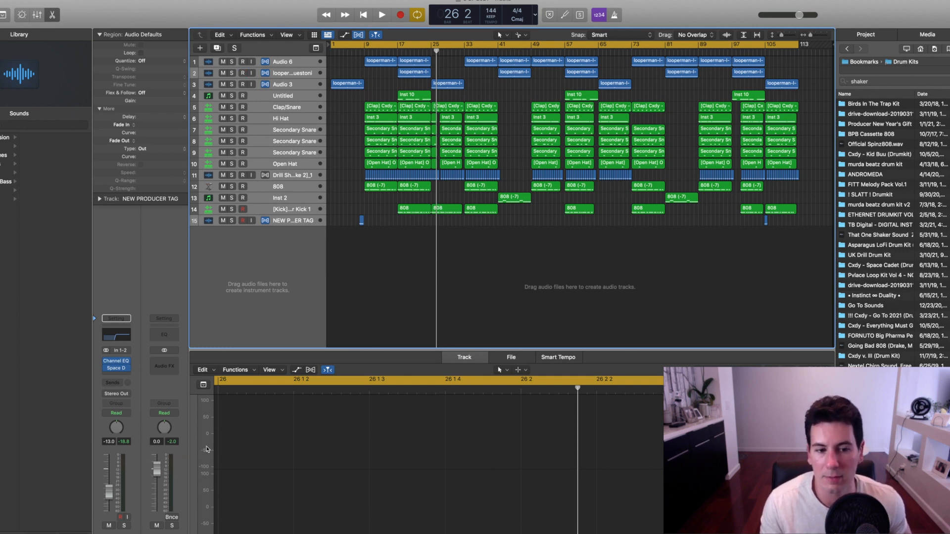
scroll(469, 307, "up", 3)
scroll(469, 307, "up", 3)
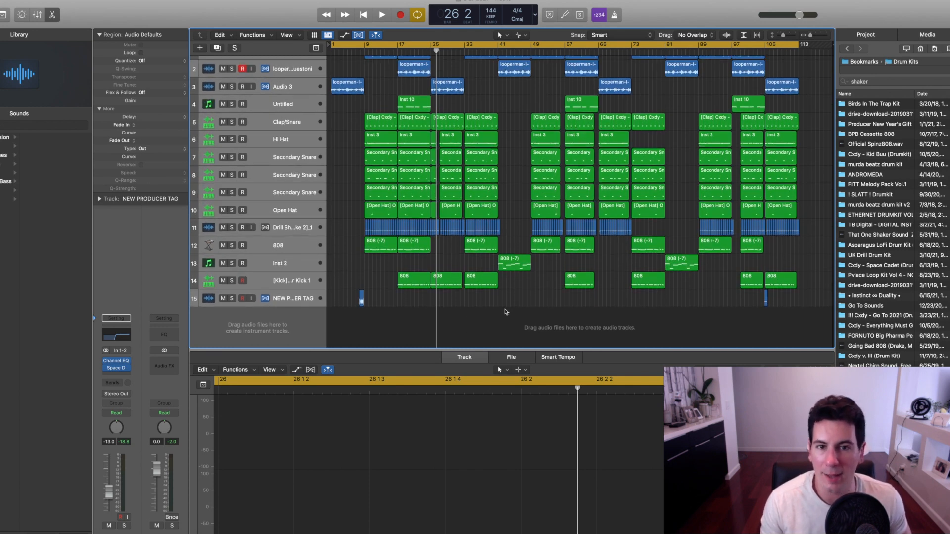
scroll(525, 287, "down", 3)
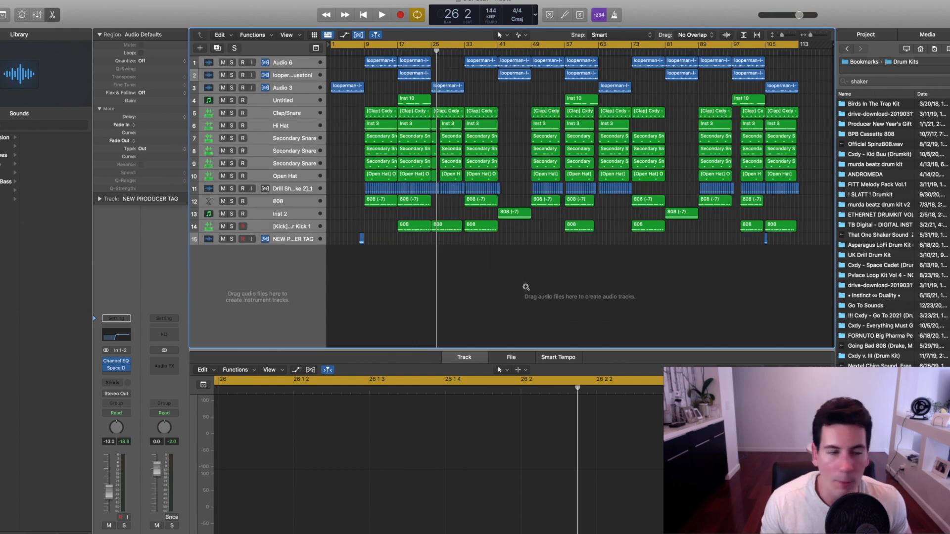